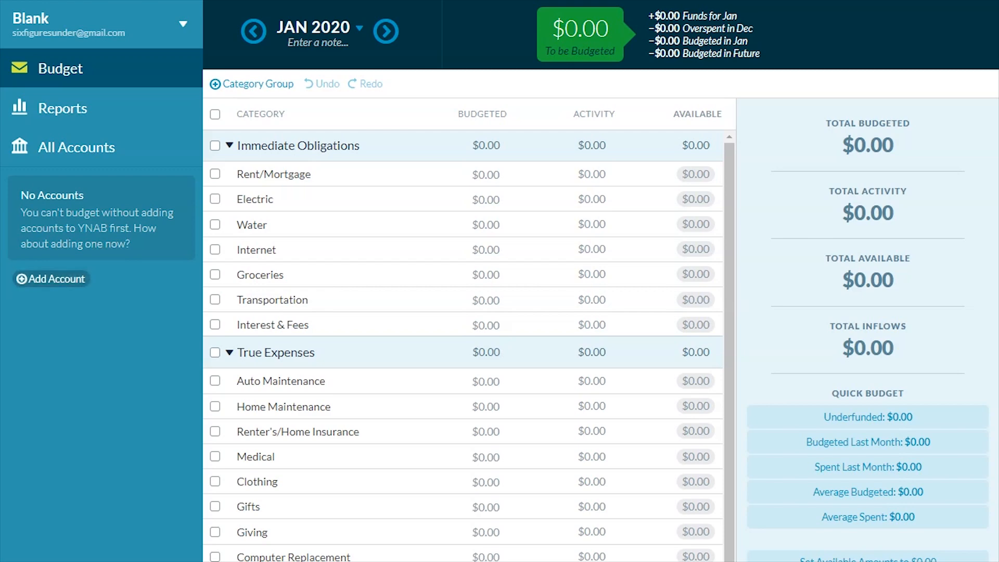
- Start adding an unlinked account and set its type to Checking
{"action": "left_click", "coordinate": [51, 279]}
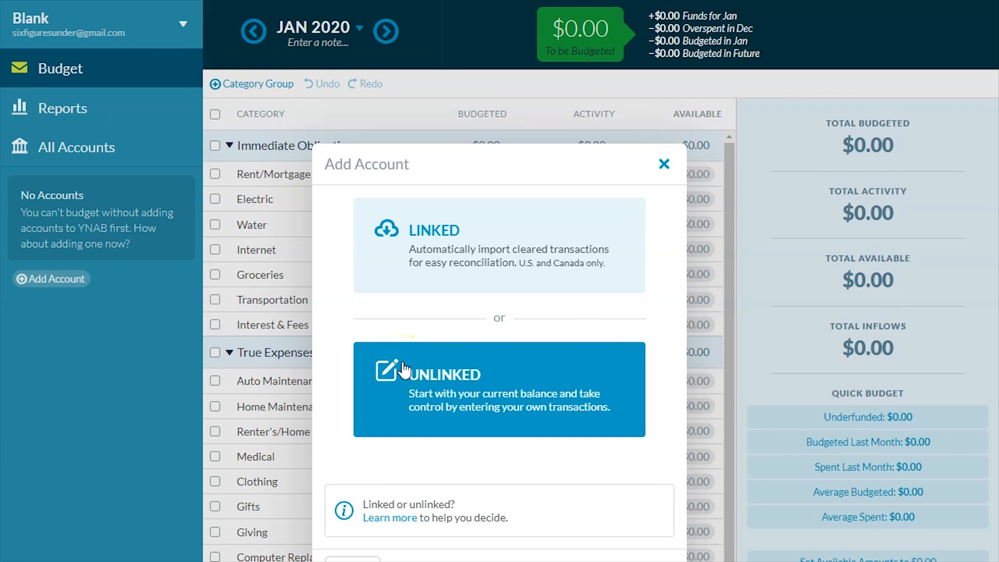
{"action": "left_click", "coordinate": [75, 282]}
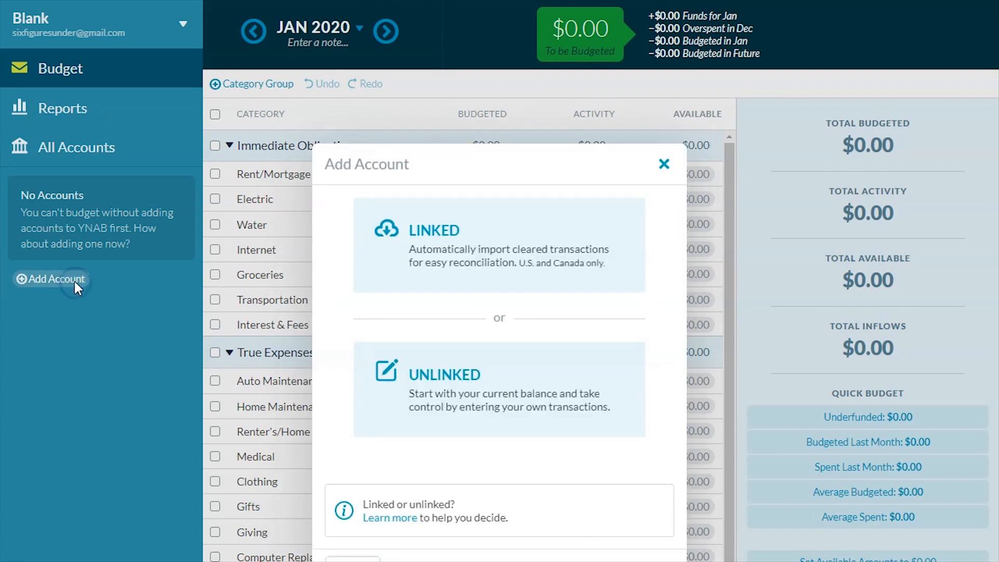
{"action": "left_click", "coordinate": [456, 402]}
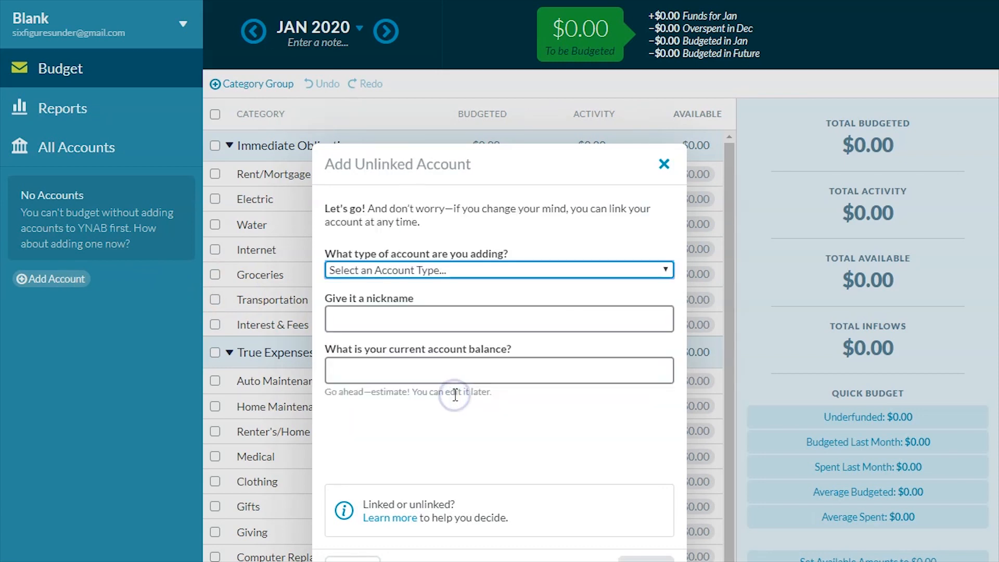
{"action": "left_click", "coordinate": [430, 271]}
{"action": "left_click", "coordinate": [358, 314]}
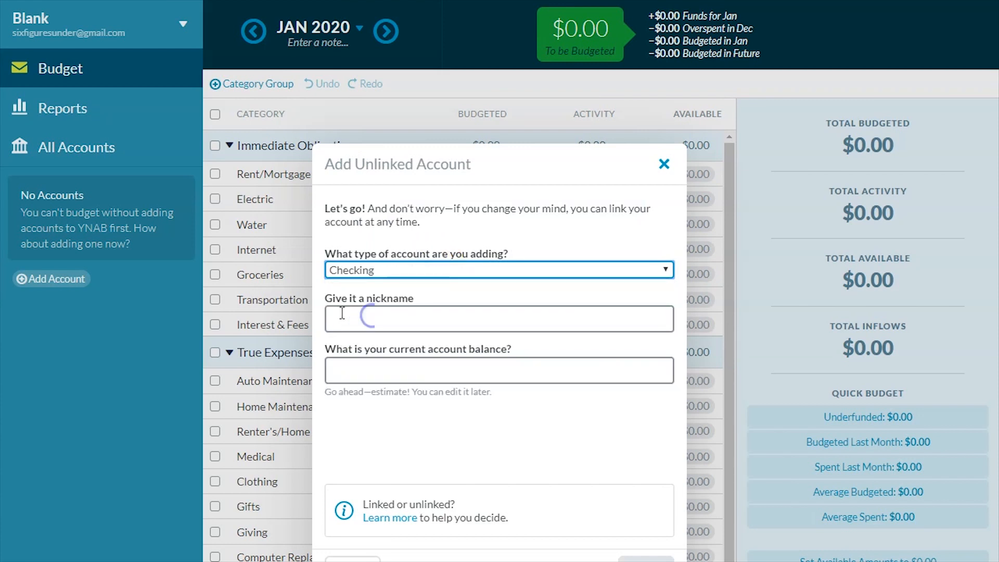
- Nickname the checking account Family Checking, enter a current balance of 2000, and save it
{"action": "left_click", "coordinate": [350, 315]}
{"action": "type", "text": "Family che"}
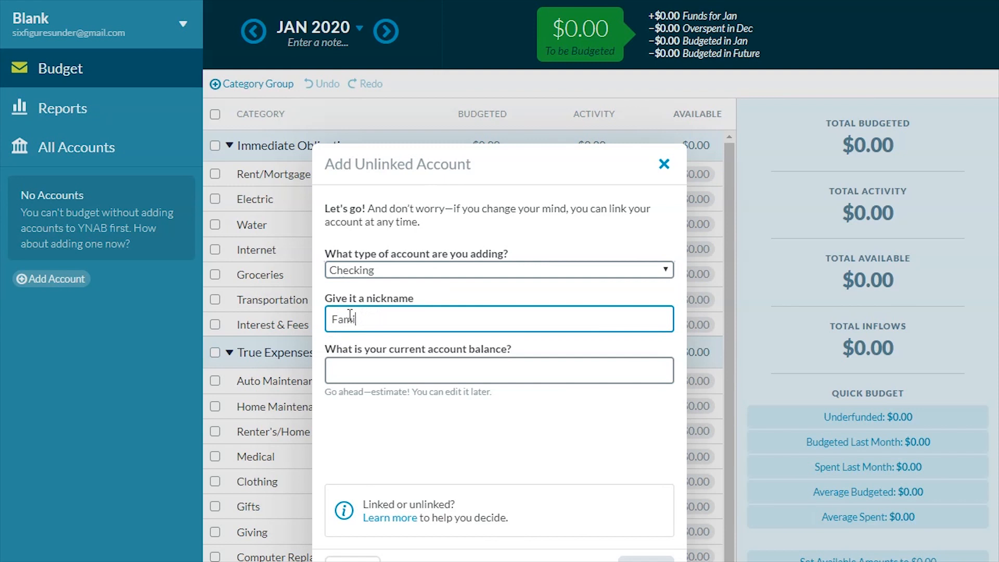
{"action": "key", "text": "BackSpace"}
{"action": "key", "text": "BackSpace"}
{"action": "key", "text": "BackSpace"}
{"action": "type", "text": "Checking"}
{"action": "left_click", "coordinate": [356, 368]}
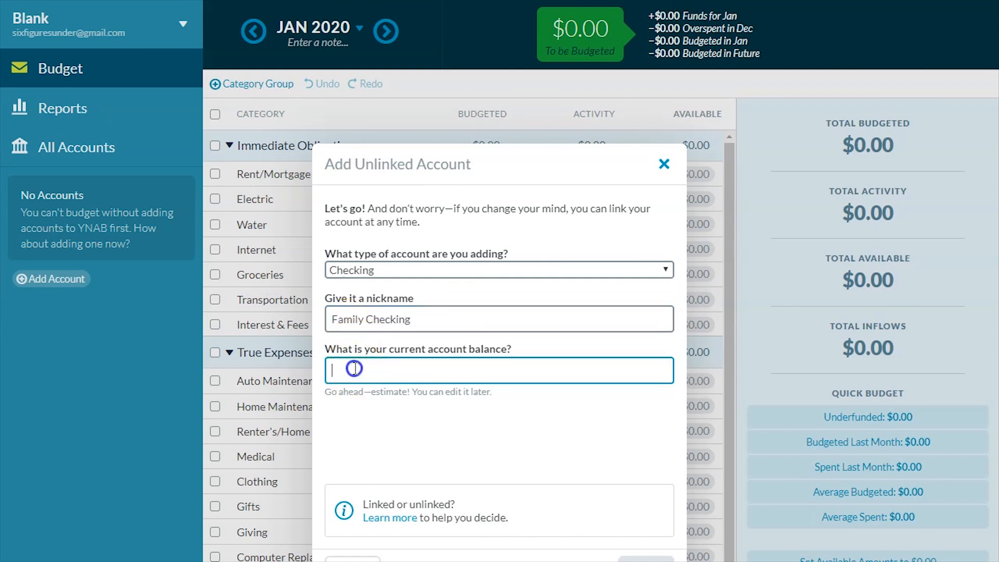
{"action": "type", "text": "2000"}
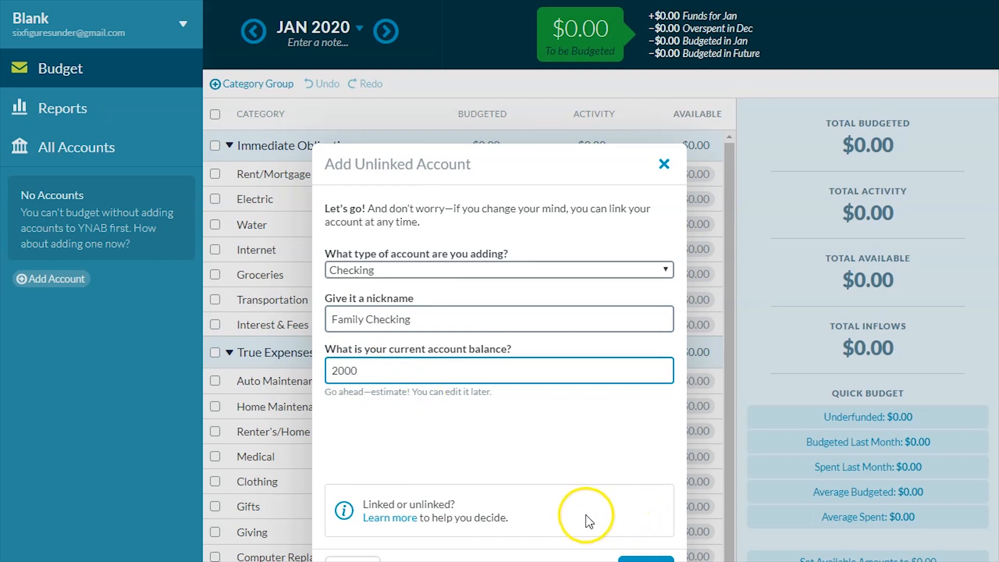
{"action": "left_click", "coordinate": [649, 557]}
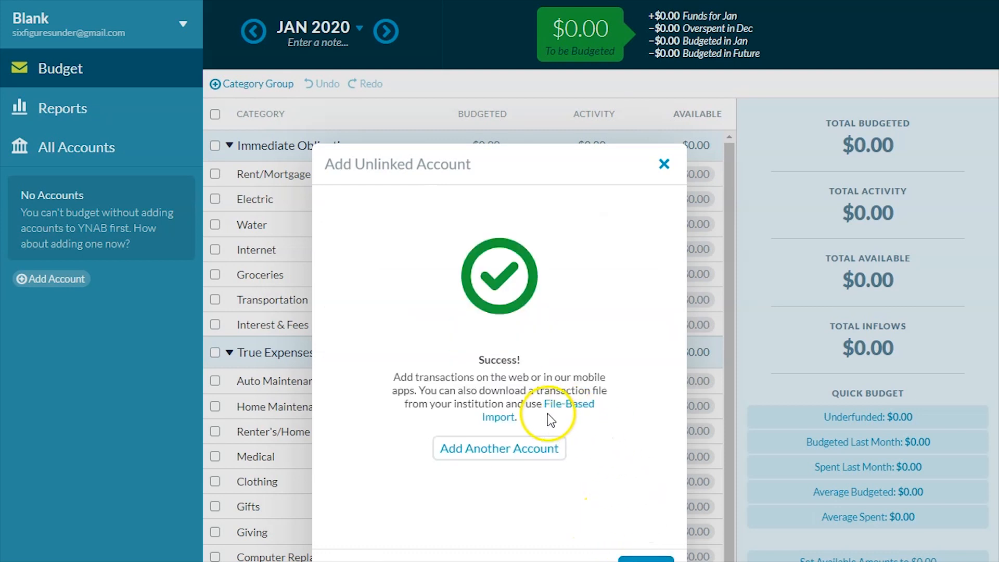
- Add another unlinked account of type Savings, nicknamed Emergency Fund, with a current balance of 500
{"action": "left_click", "coordinate": [518, 451]}
{"action": "left_click", "coordinate": [442, 385]}
{"action": "left_click", "coordinate": [362, 270]}
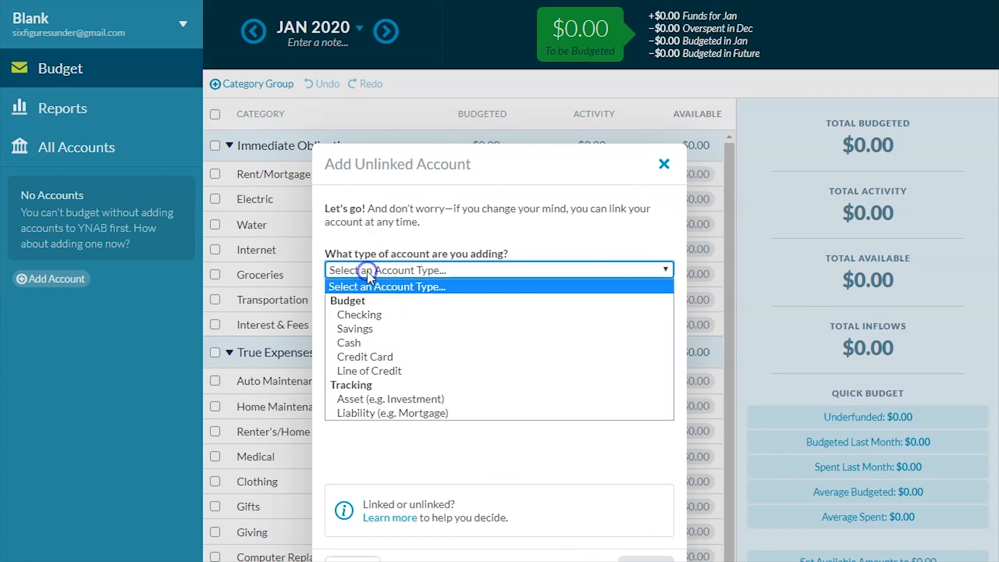
{"action": "left_click", "coordinate": [376, 326]}
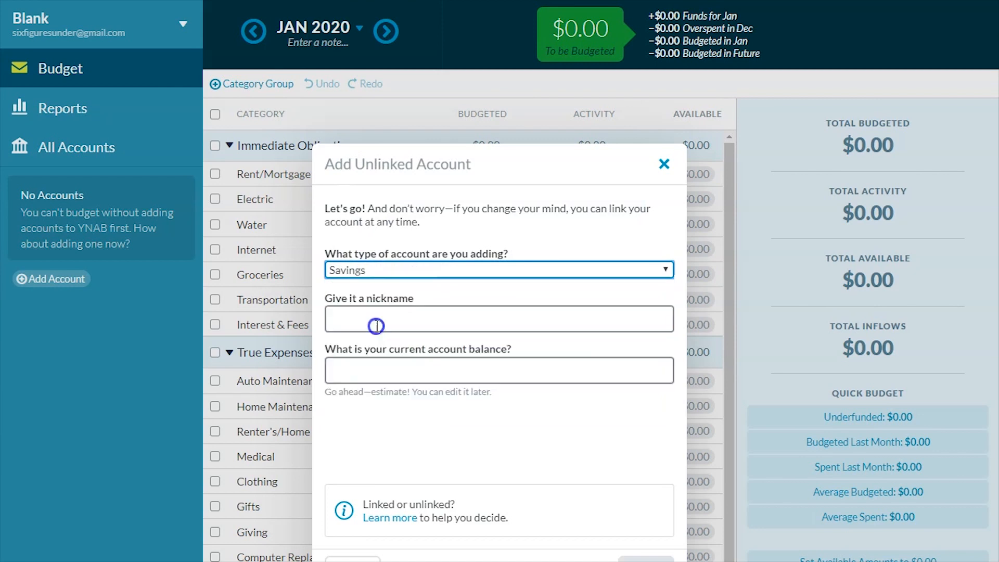
{"action": "left_click", "coordinate": [366, 323]}
{"action": "type", "text": "Emerg"}
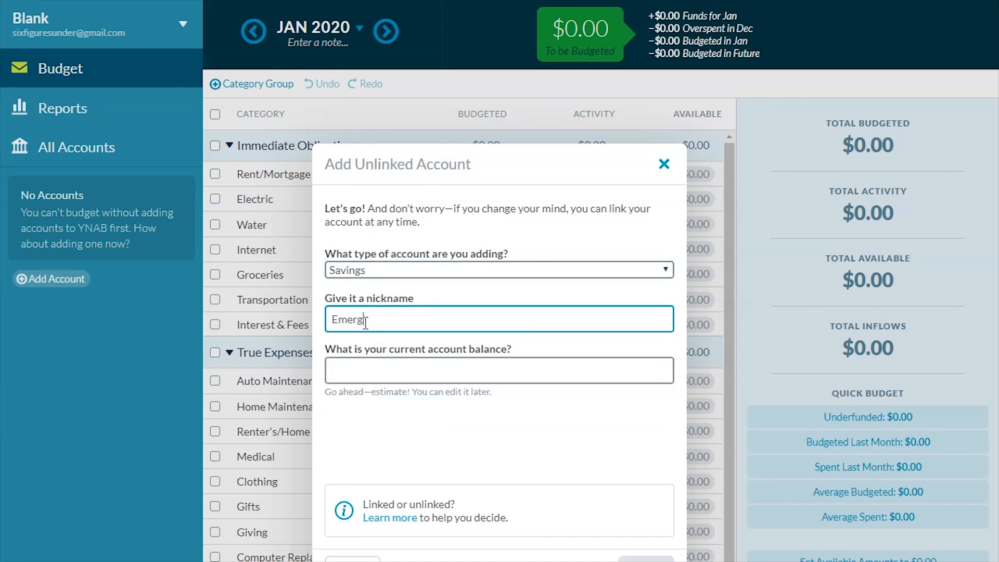
{"action": "type", "text": "ency Fund"}
{"action": "left_click", "coordinate": [389, 373]}
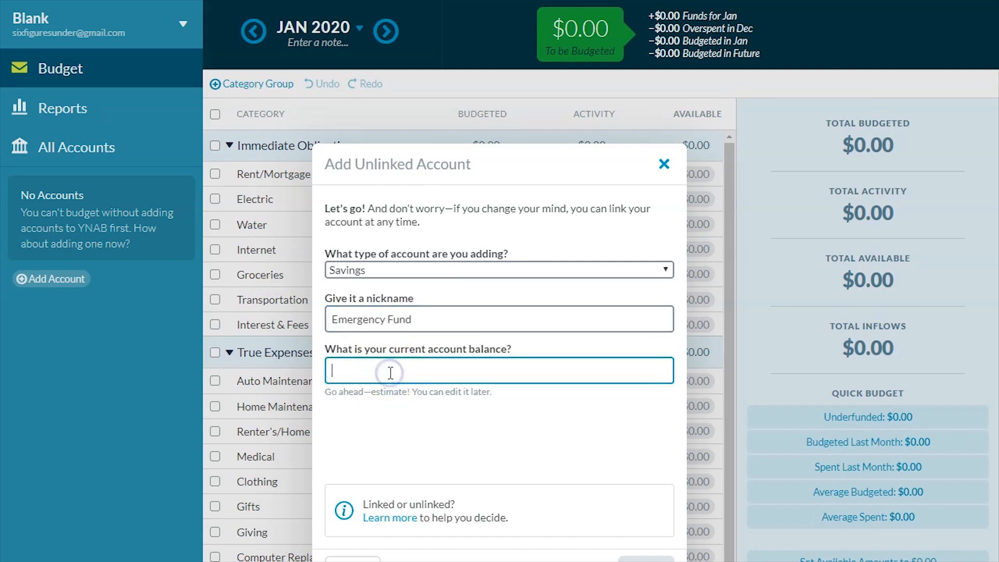
{"action": "type", "text": "500"}
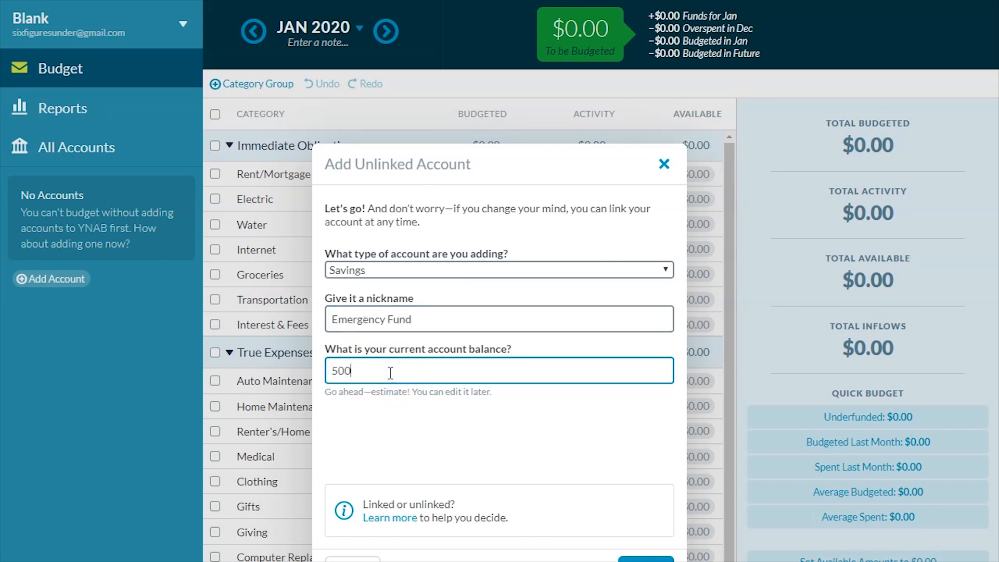
{"action": "left_click", "coordinate": [689, 557]}
{"action": "left_click", "coordinate": [646, 557]}
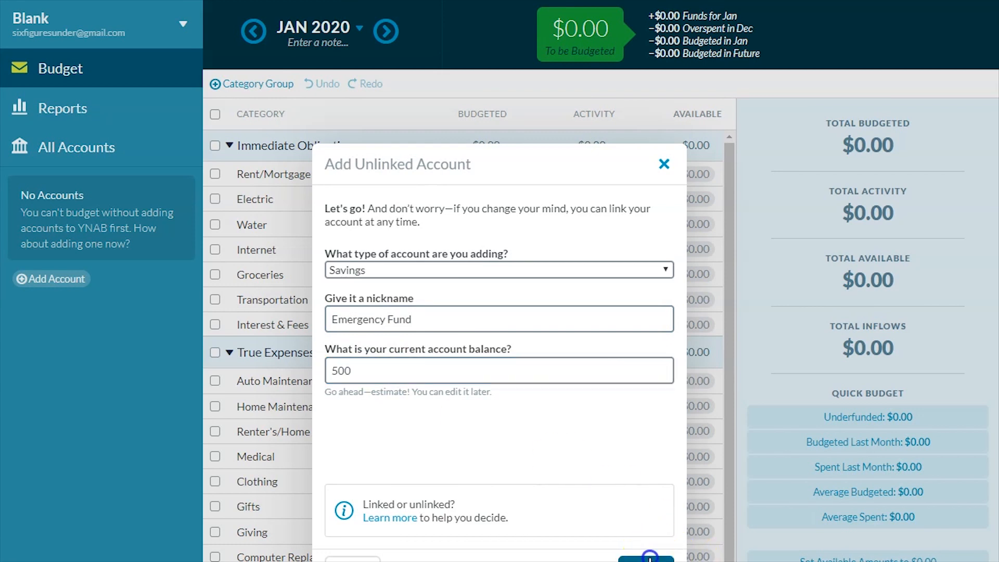
- Add an unlinked Cash account nicknamed Wallet with a current balance of 60, and finish adding accounts
{"action": "left_click", "coordinate": [515, 442]}
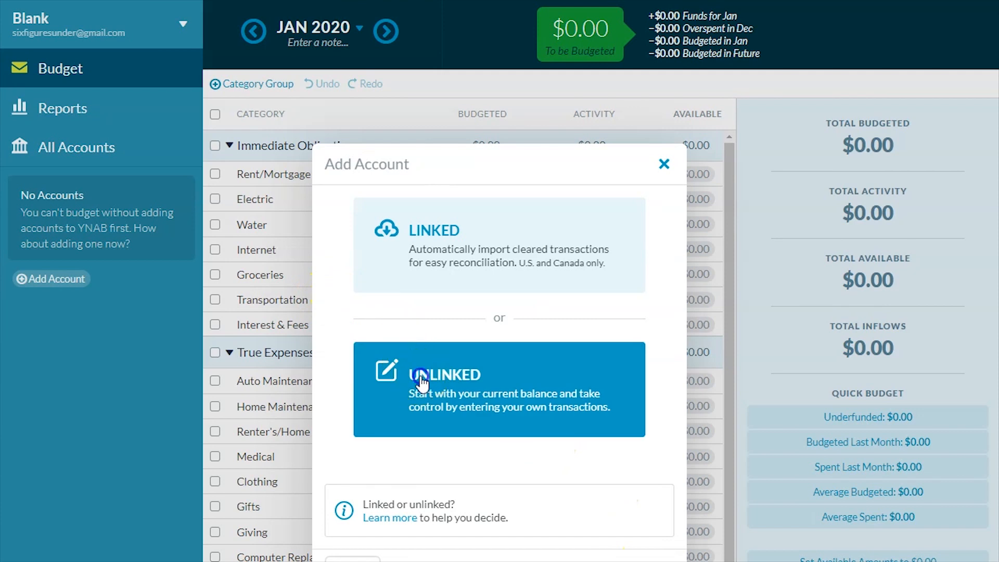
{"action": "left_click", "coordinate": [390, 372]}
{"action": "left_click", "coordinate": [360, 273]}
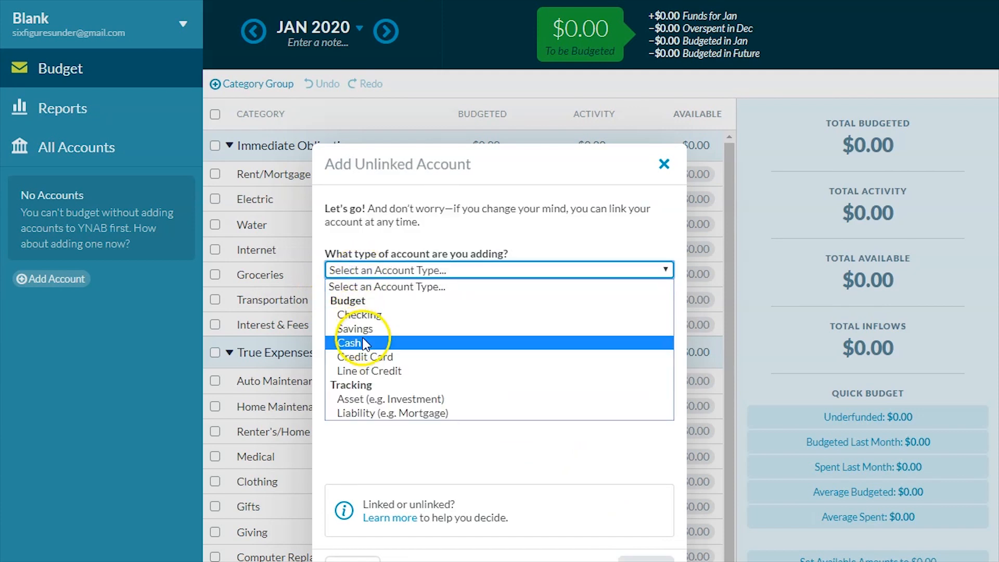
{"action": "left_click", "coordinate": [359, 339]}
{"action": "left_click", "coordinate": [364, 315]}
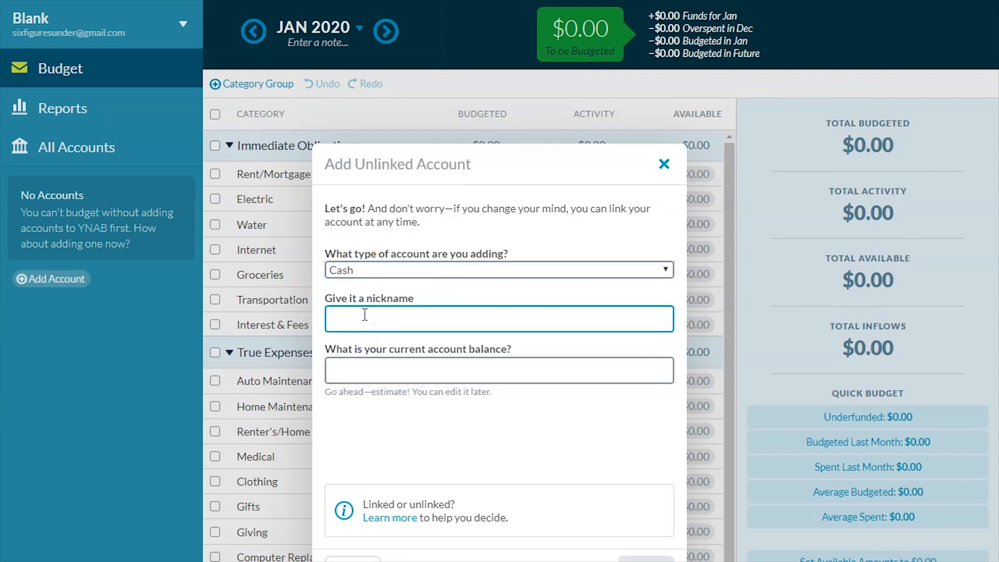
{"action": "type", "text": "Wallet"}
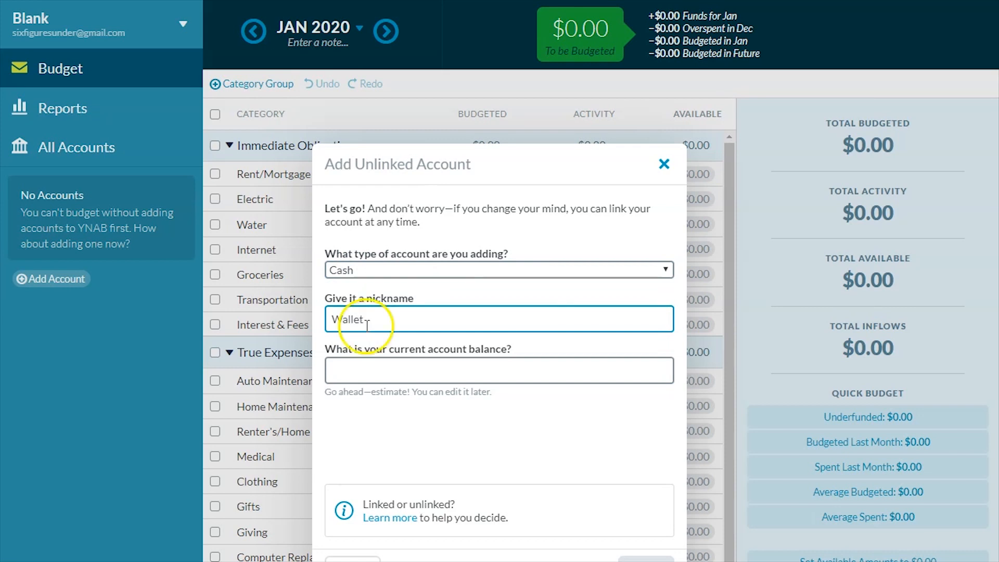
{"action": "left_click", "coordinate": [401, 369]}
{"action": "type", "text": "60"}
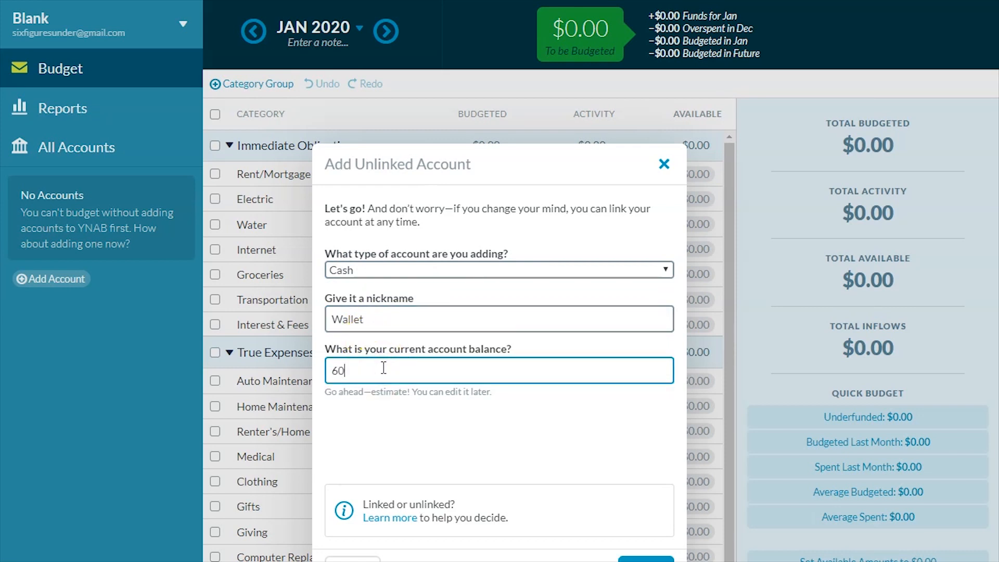
{"action": "left_click", "coordinate": [653, 558]}
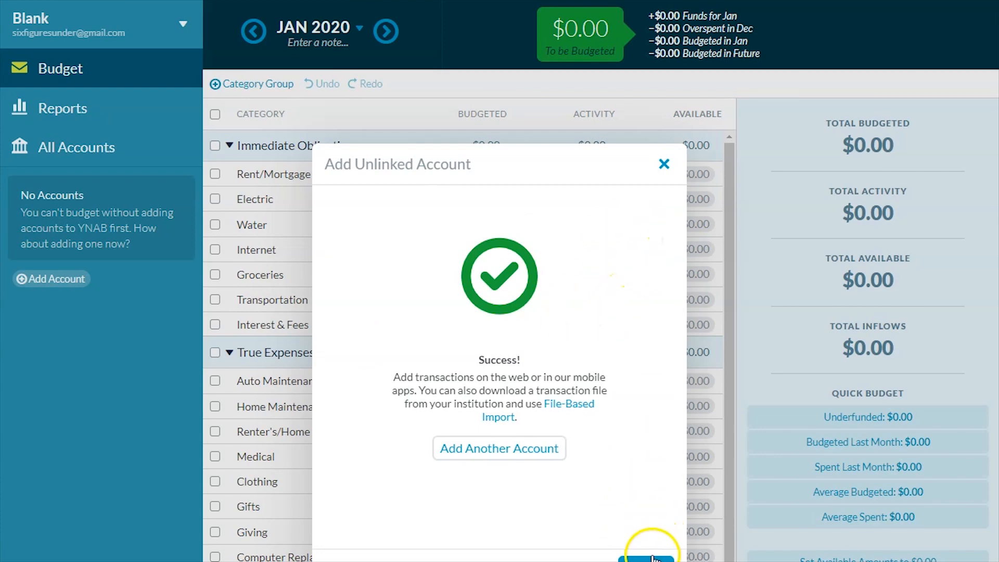
{"action": "left_click", "coordinate": [653, 558]}
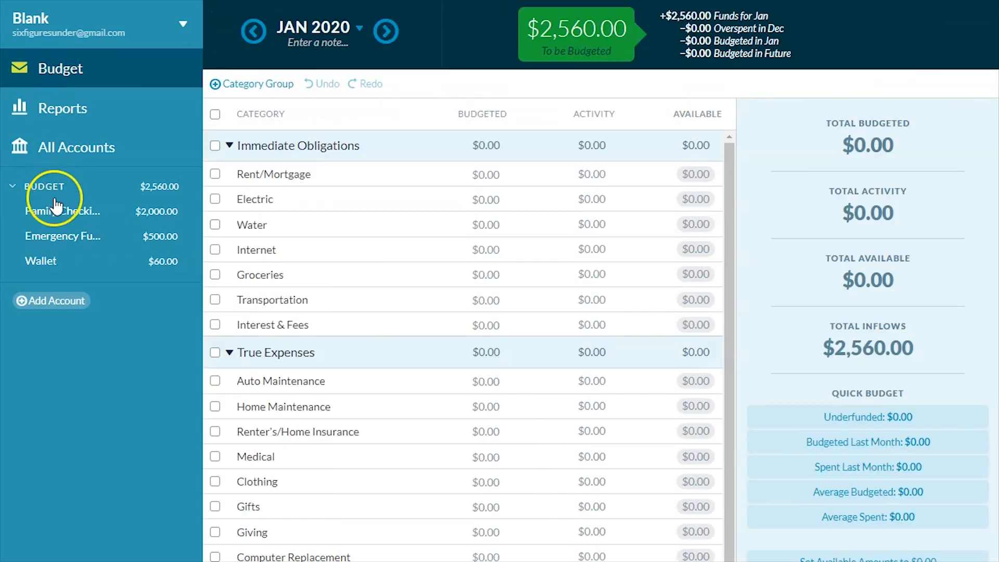
- Look through the Family Checking, Wallet and Emergency Fund registers, and return to the budget to check the amount to be budgeted
{"action": "left_click", "coordinate": [72, 208]}
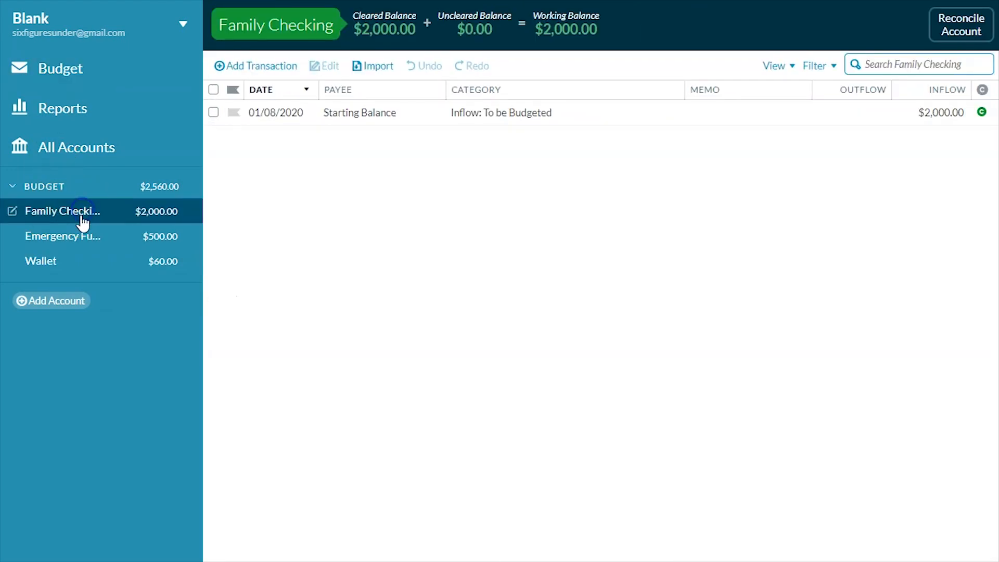
{"action": "left_click", "coordinate": [101, 260]}
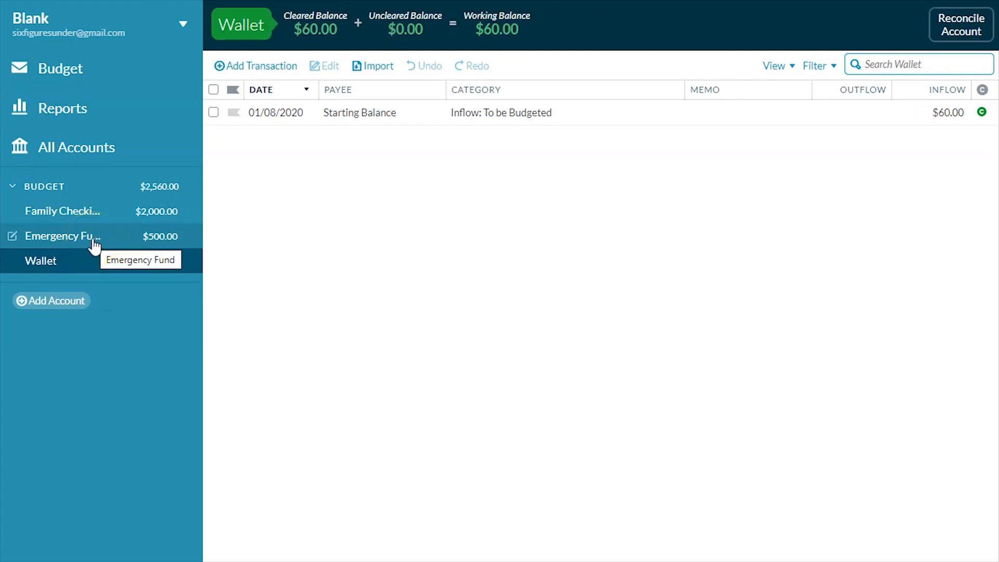
{"action": "left_click", "coordinate": [94, 243]}
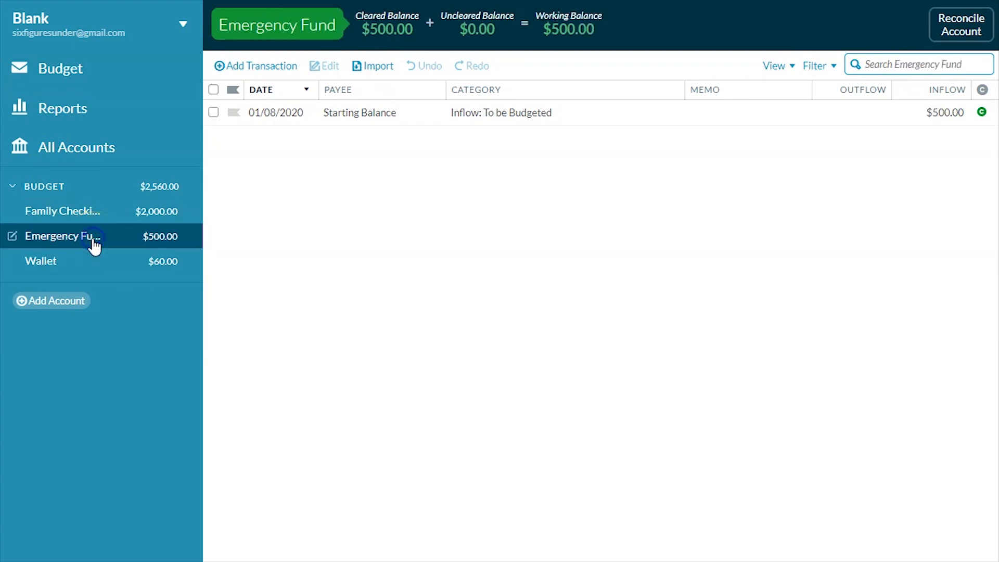
{"action": "left_click", "coordinate": [68, 73]}
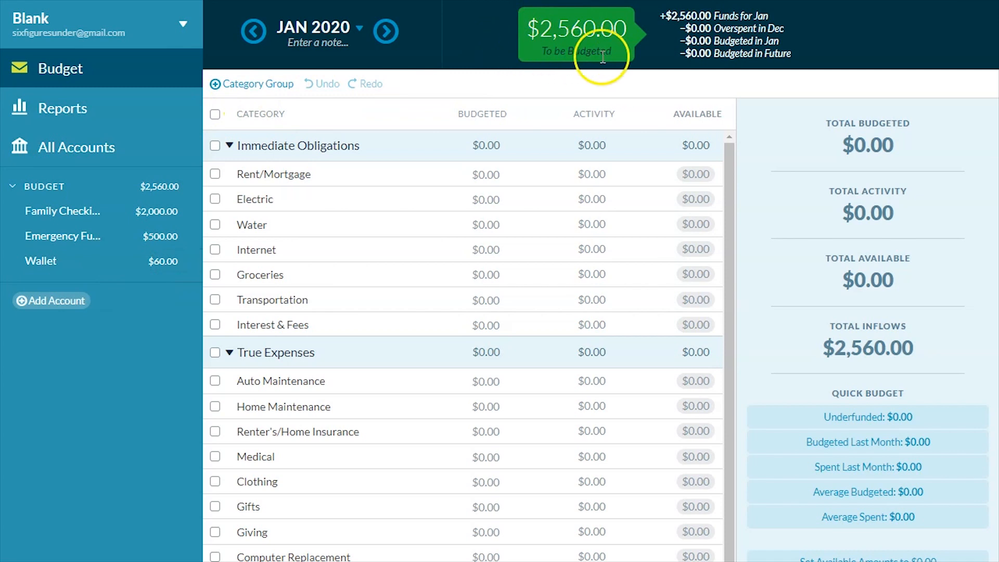
{"action": "mouse_move", "coordinate": [571, 56]}
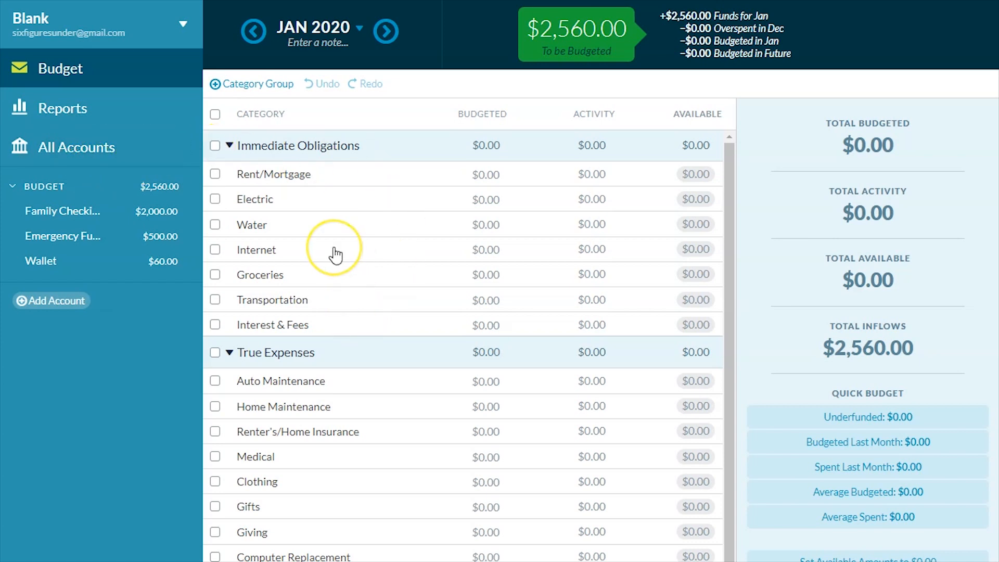
- Rename the Immediate Obligations category group to Fixed Expenses
{"action": "left_click", "coordinate": [428, 249]}
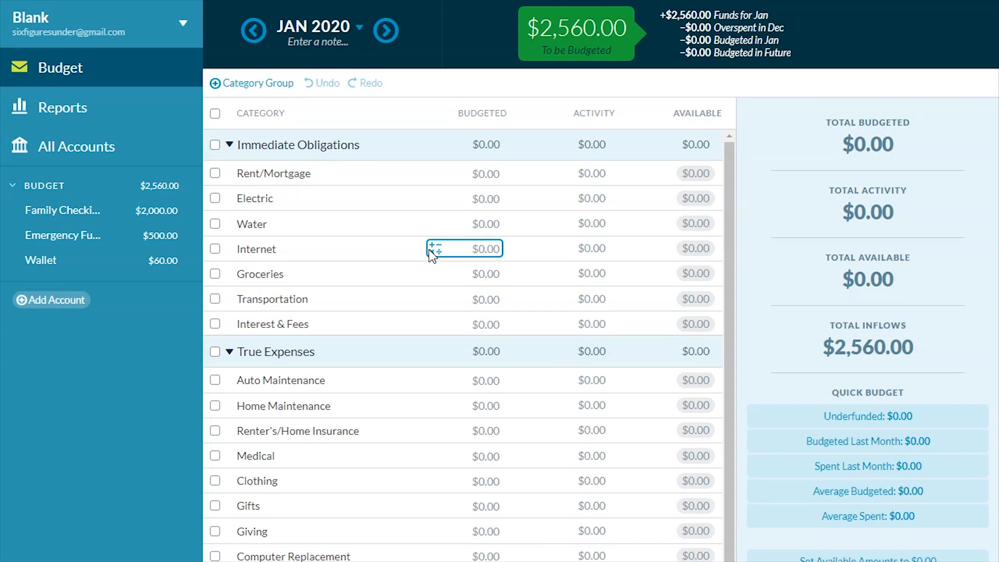
{"action": "left_click", "coordinate": [311, 151]}
{"action": "left_click_drag", "start_coordinate": [319, 187], "coordinate": [187, 217]}
{"action": "type", "text": "F"}
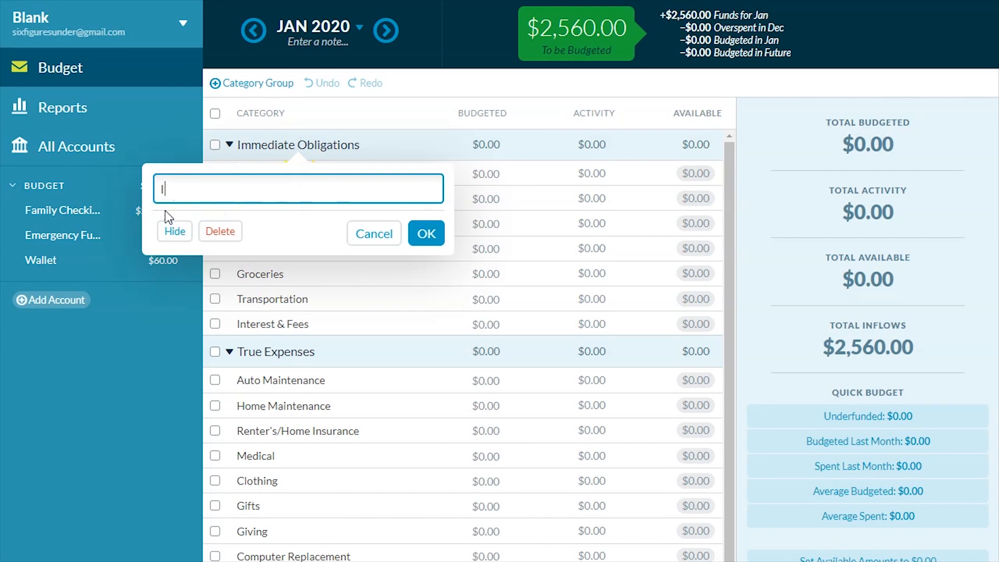
{"action": "type", "text": "ixed Expenses"}
{"action": "left_click", "coordinate": [426, 234]}
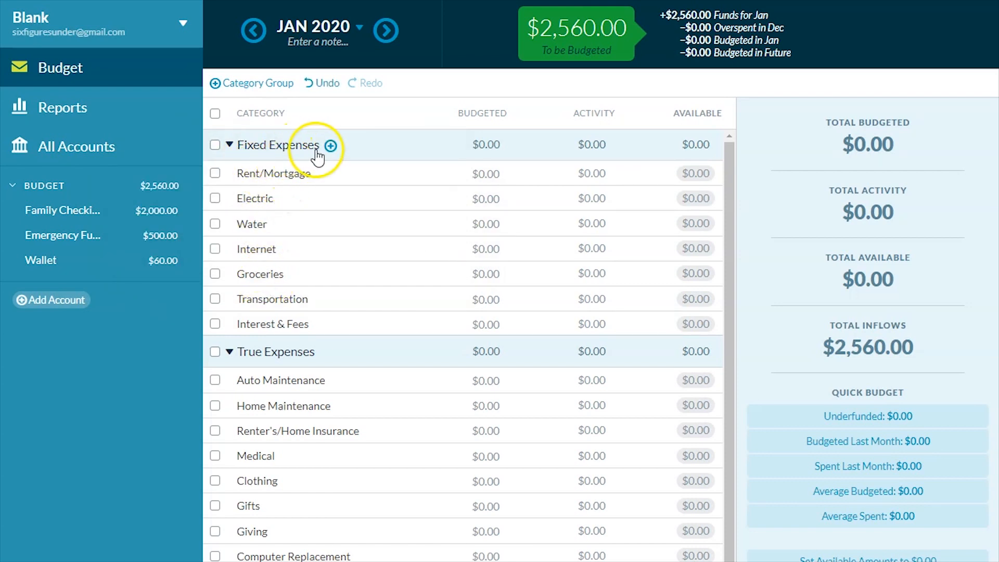
- Add a category named asjfk to the Fixed Expenses group and move it to the start of True Expenses
{"action": "left_click", "coordinate": [329, 146]}
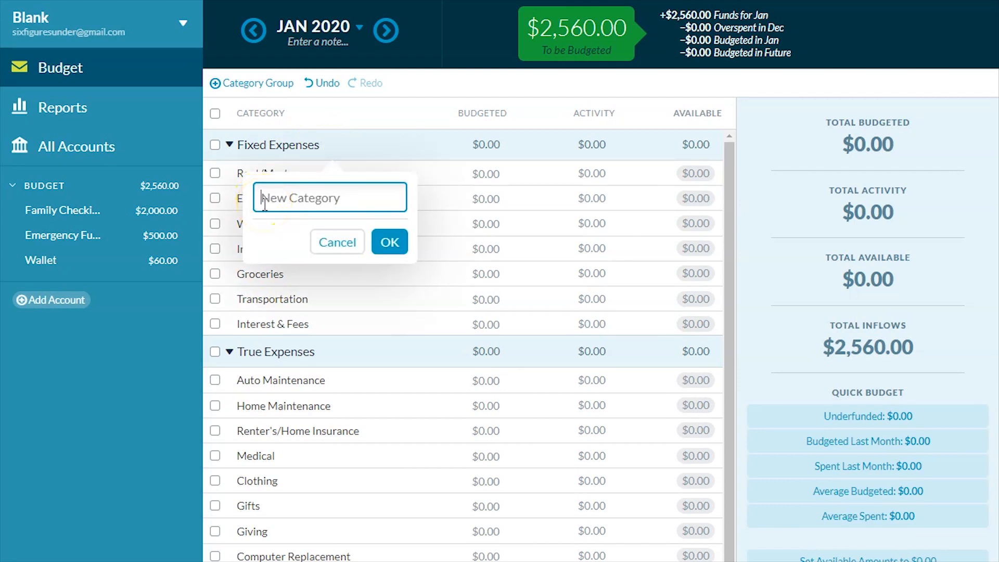
{"action": "type", "text": "asjfk"}
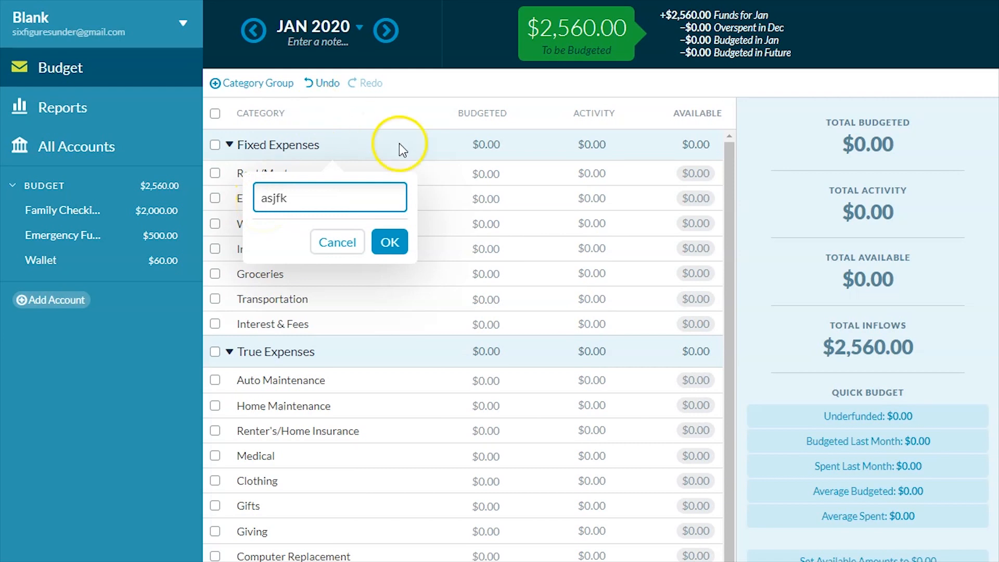
{"action": "left_click", "coordinate": [391, 242]}
{"action": "left_click_drag", "start_coordinate": [249, 183], "coordinate": [260, 423]}
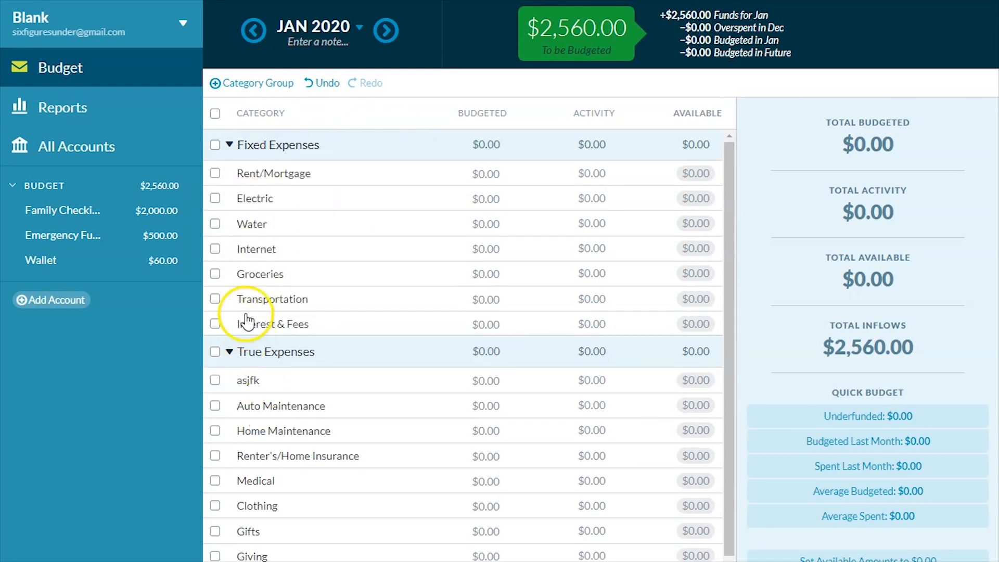
- Add a new category group named Periodic Expenses to the budget
{"action": "left_click", "coordinate": [247, 248]}
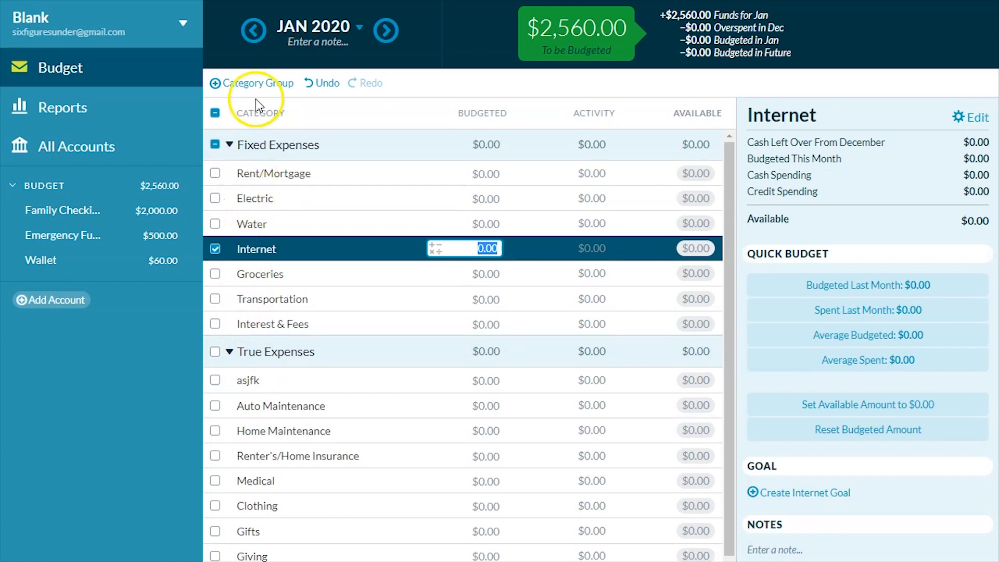
{"action": "left_click", "coordinate": [215, 83]}
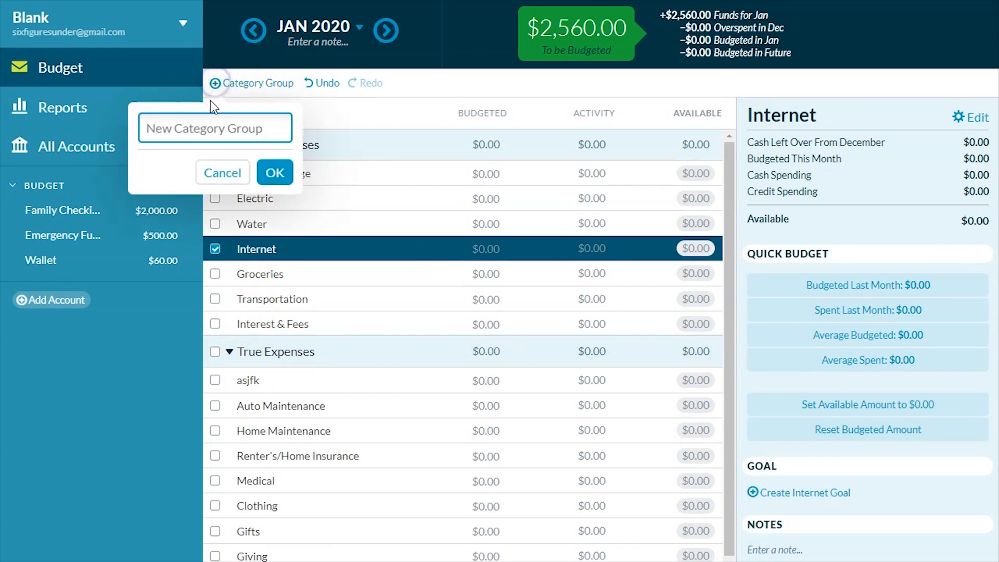
{"action": "type", "text": "Per"}
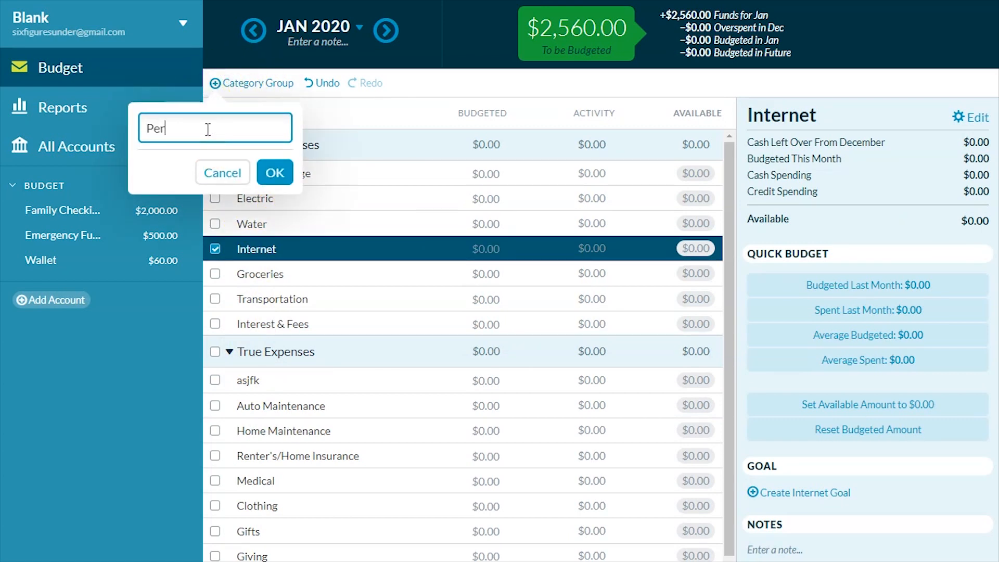
{"action": "type", "text": "iodic Expenses"}
{"action": "key", "text": "Return"}
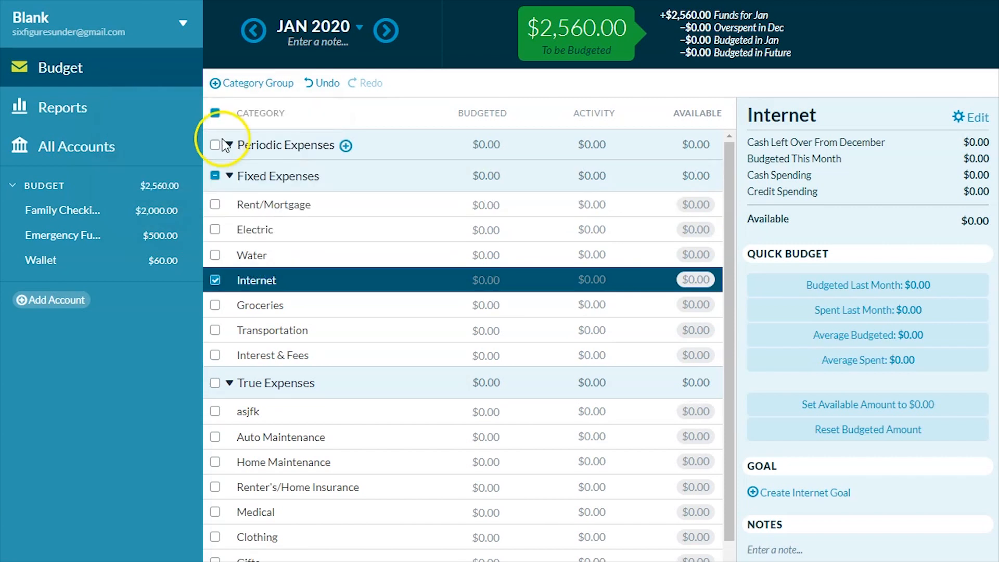
- Add a category named This to the Periodic Expenses group
{"action": "left_click", "coordinate": [346, 144]}
{"action": "type", "text": "This"}
{"action": "key", "text": "Return"}
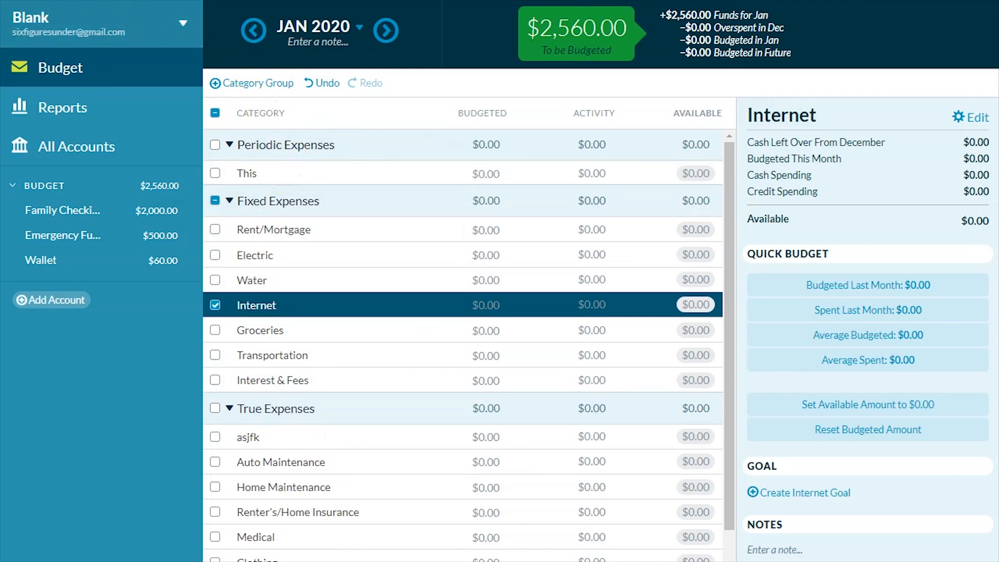
- Switch to the existing Frugal Fresh Start budget
{"action": "left_click", "coordinate": [183, 23]}
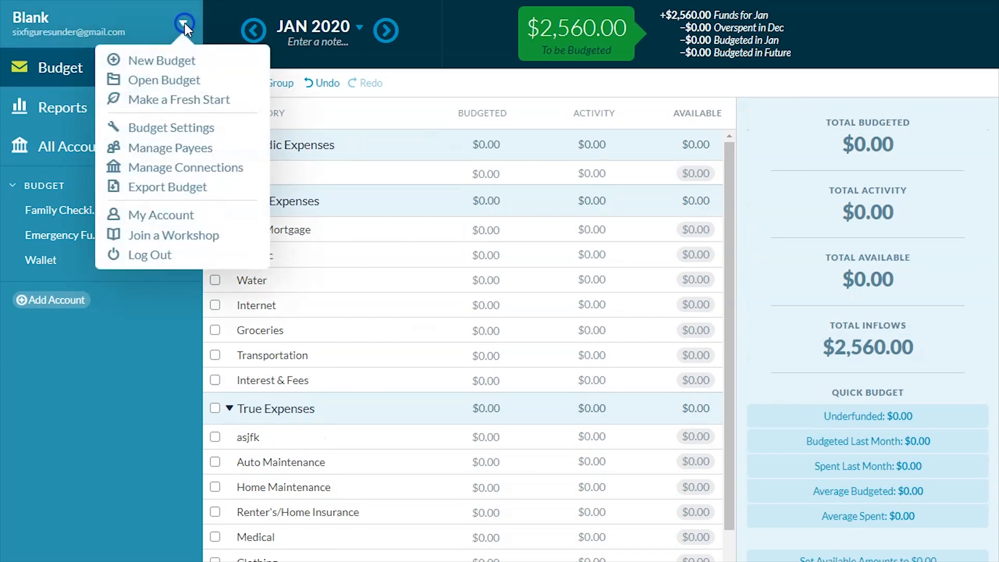
{"action": "left_click", "coordinate": [161, 79]}
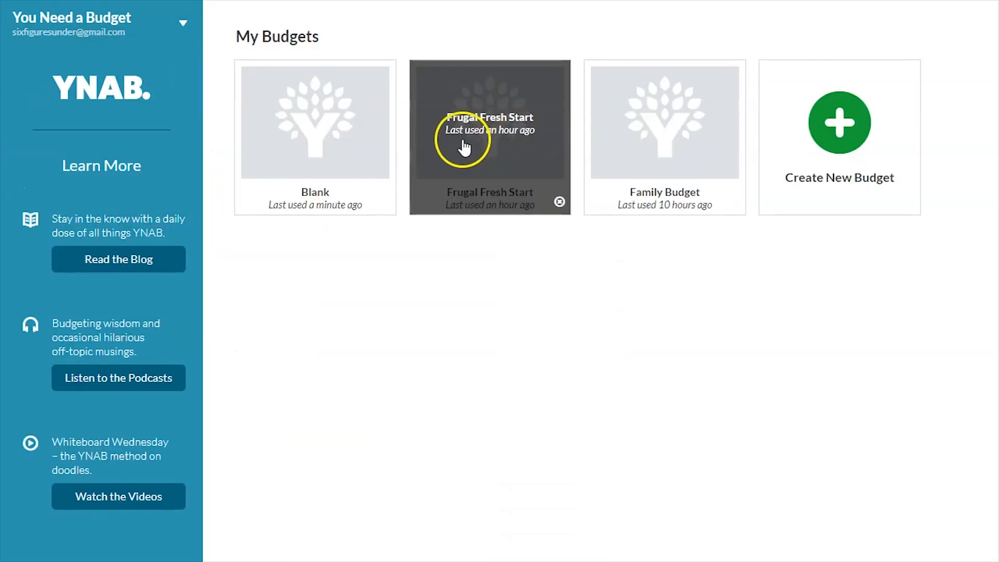
{"action": "left_click", "coordinate": [461, 138]}
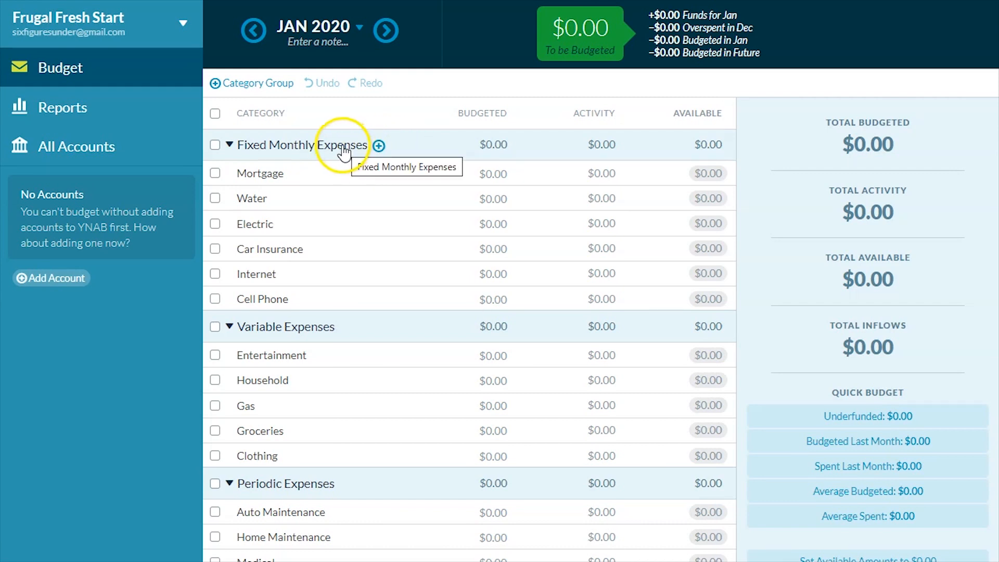
- Add due dates to the first two Fixed Monthly Expenses categories, renaming them Mortgage-- 1st and Water-- 22nd
{"action": "left_click", "coordinate": [277, 176]}
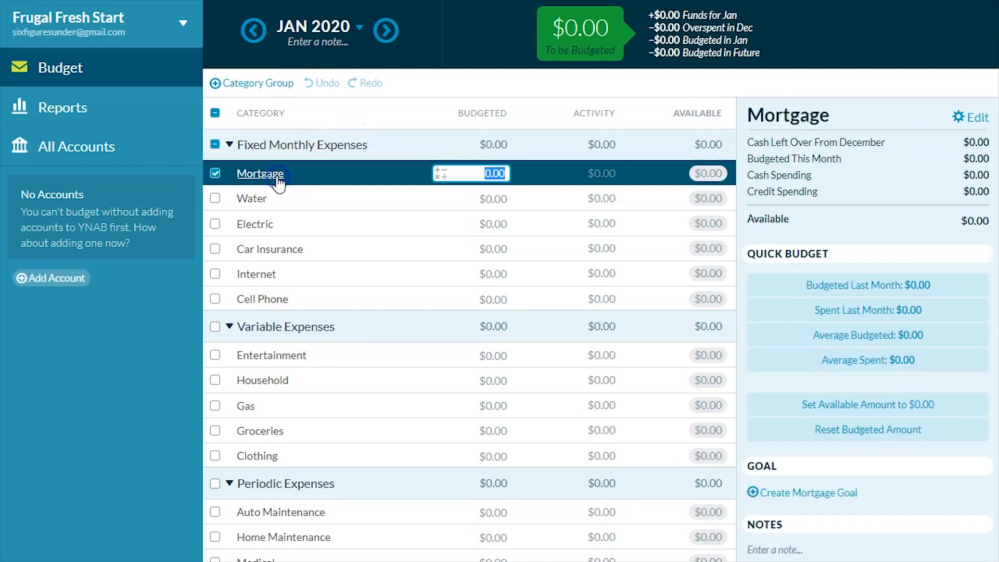
{"action": "left_click", "coordinate": [260, 173]}
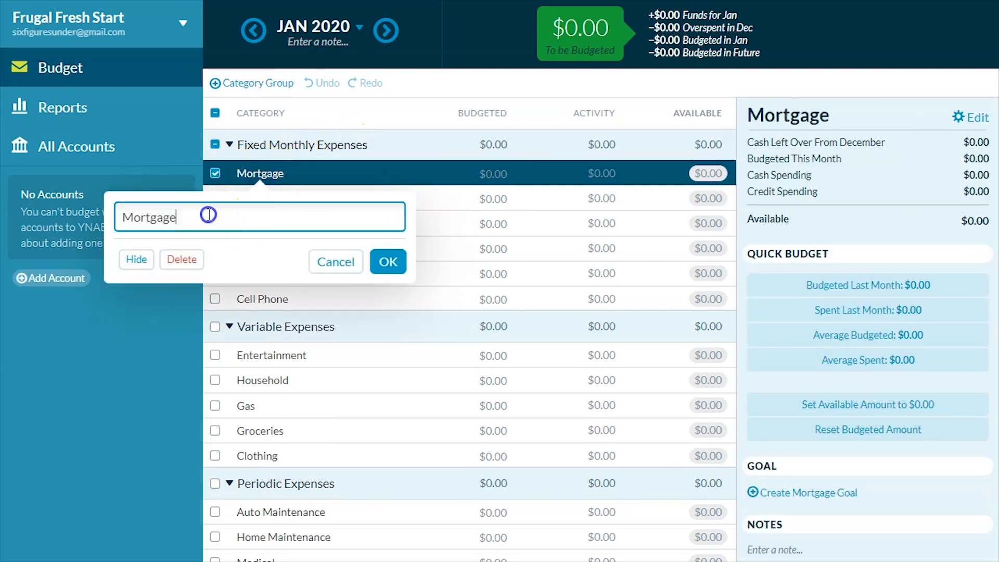
{"action": "type", "text": "-- 1st"}
{"action": "left_click", "coordinate": [388, 262]}
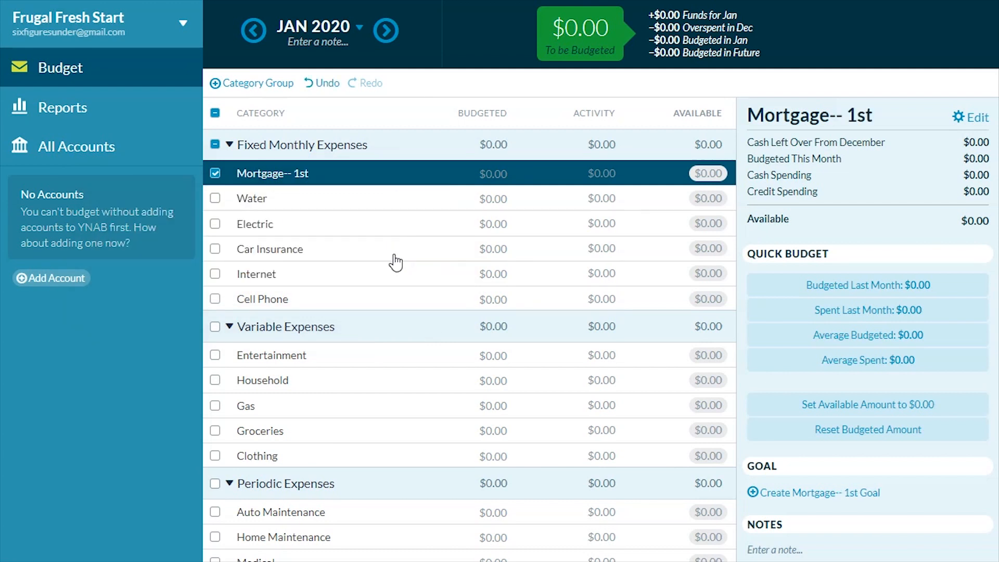
{"action": "left_click", "coordinate": [274, 200]}
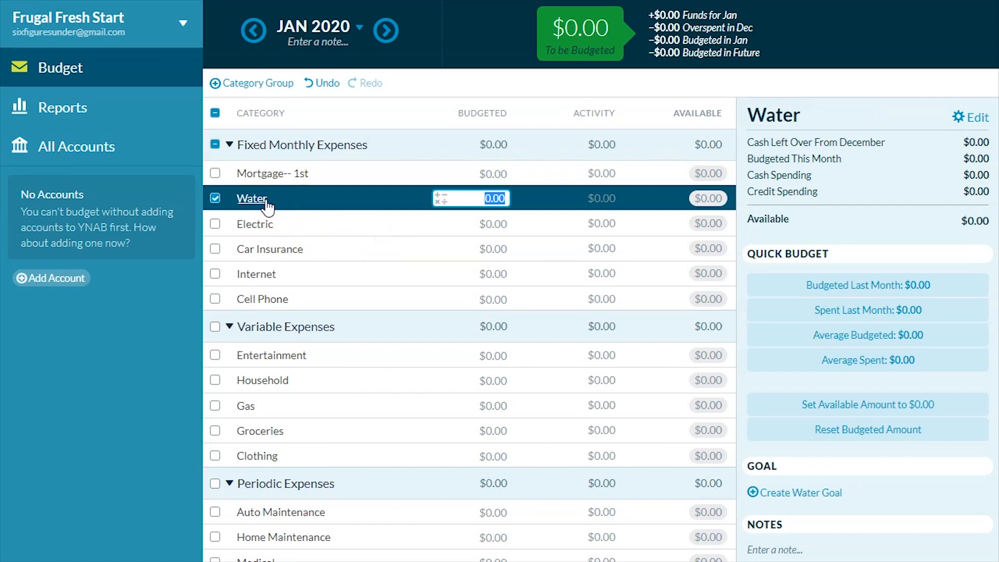
{"action": "left_click", "coordinate": [265, 199]}
{"action": "type", "text": "-- 22nd"}
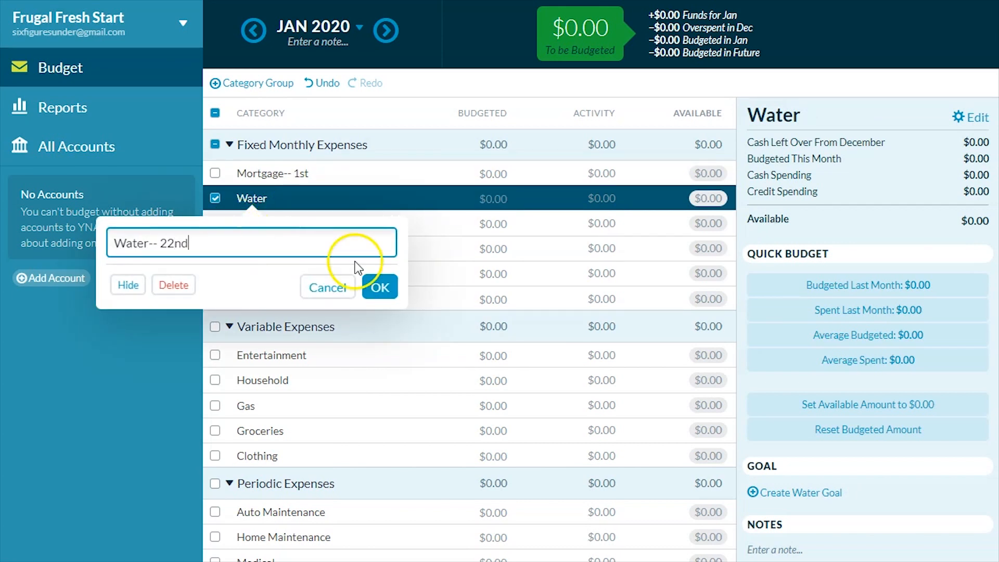
{"action": "left_click", "coordinate": [380, 286]}
- Rename the Electric category to Electric-- 8th and the Car Insurance category to Car Insurance- 16th
{"action": "left_click", "coordinate": [255, 228]}
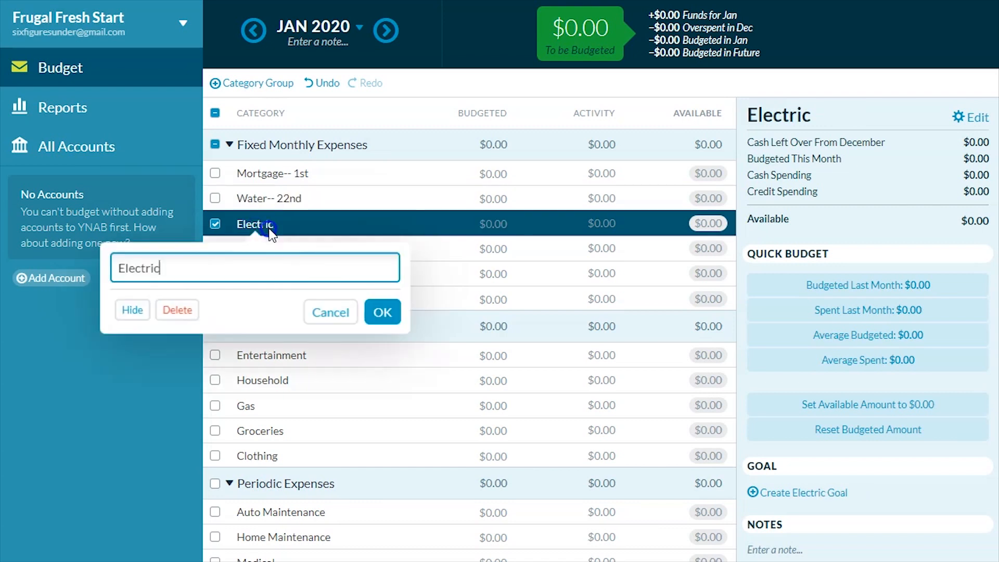
{"action": "type", "text": "-- 8th"}
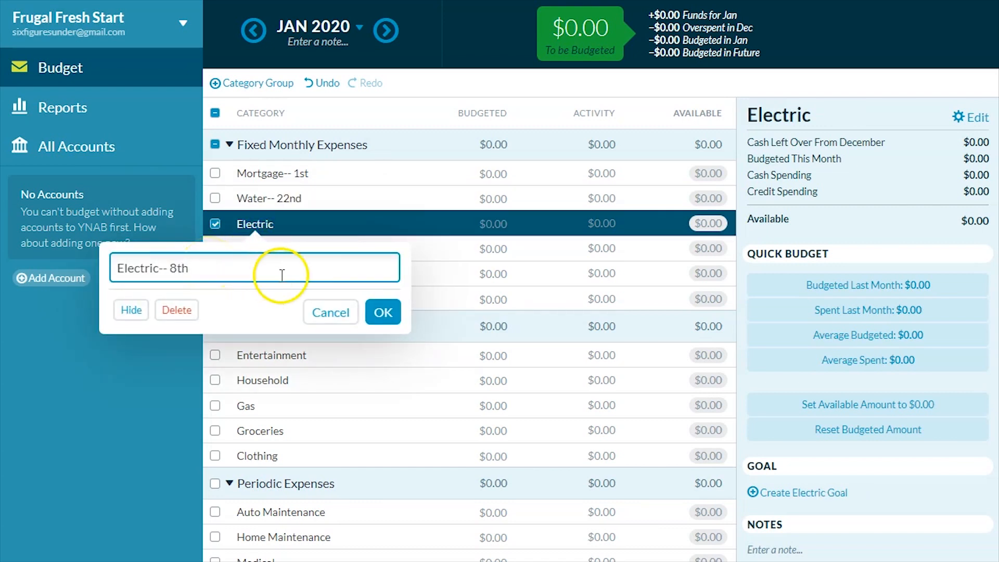
{"action": "left_click", "coordinate": [380, 313]}
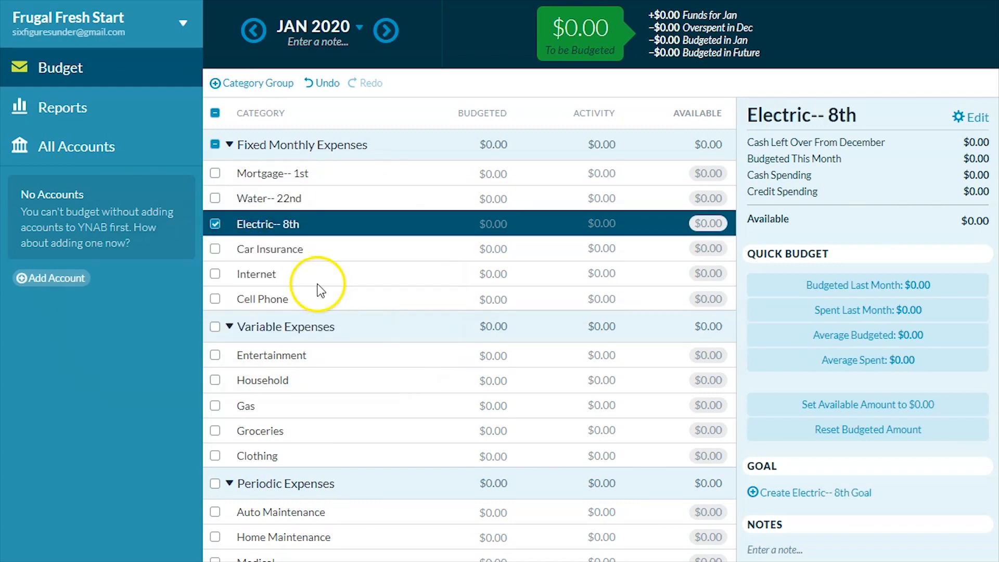
{"action": "left_click", "coordinate": [304, 253]}
{"action": "left_click", "coordinate": [258, 293]}
{"action": "type", "text": "- 16th"}
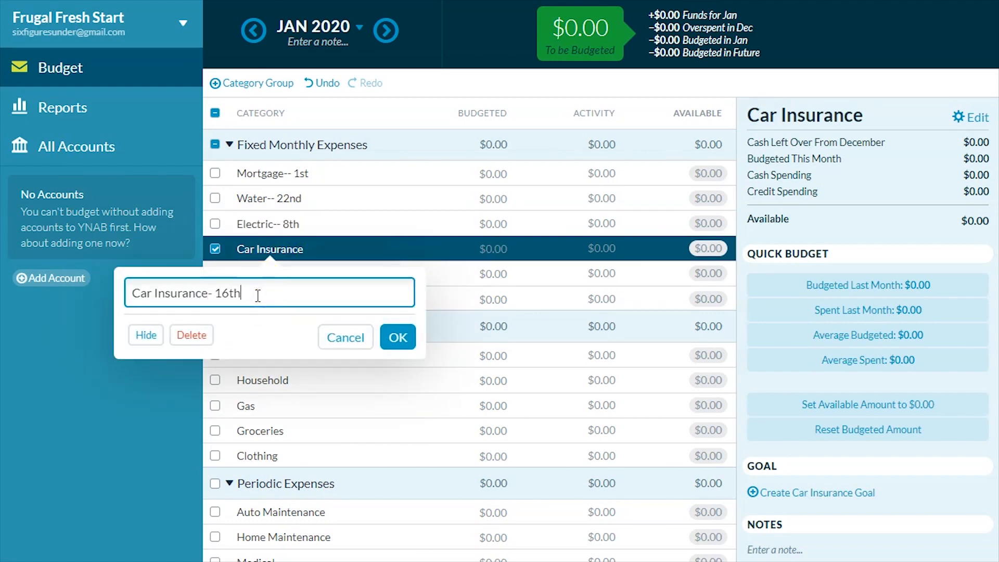
{"action": "left_click", "coordinate": [410, 341]}
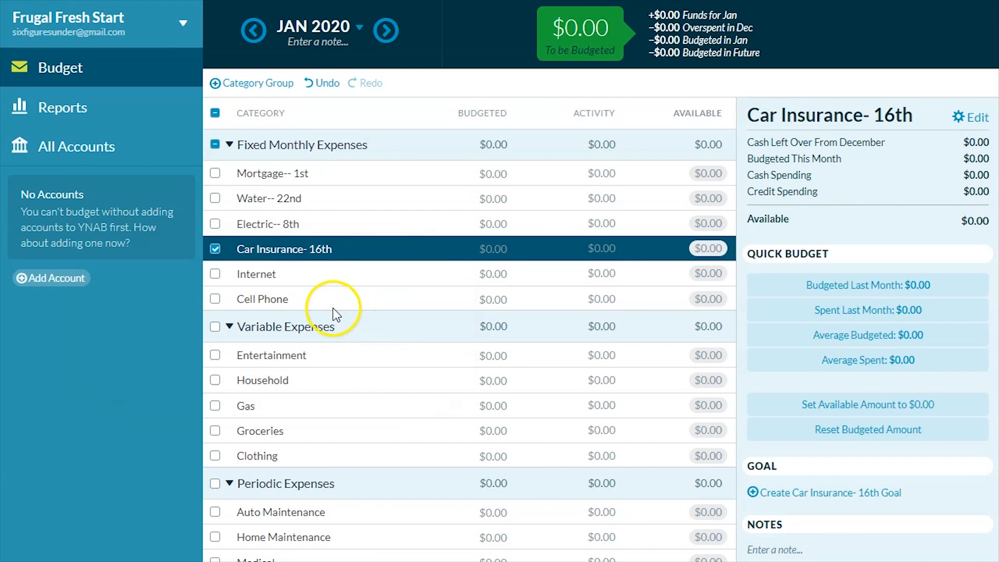
- Rename the Internet category to Internet-- 3rd and the Cell Phone category to Cell Phone-- 29th
{"action": "left_click", "coordinate": [276, 273]}
{"action": "left_click", "coordinate": [289, 316]}
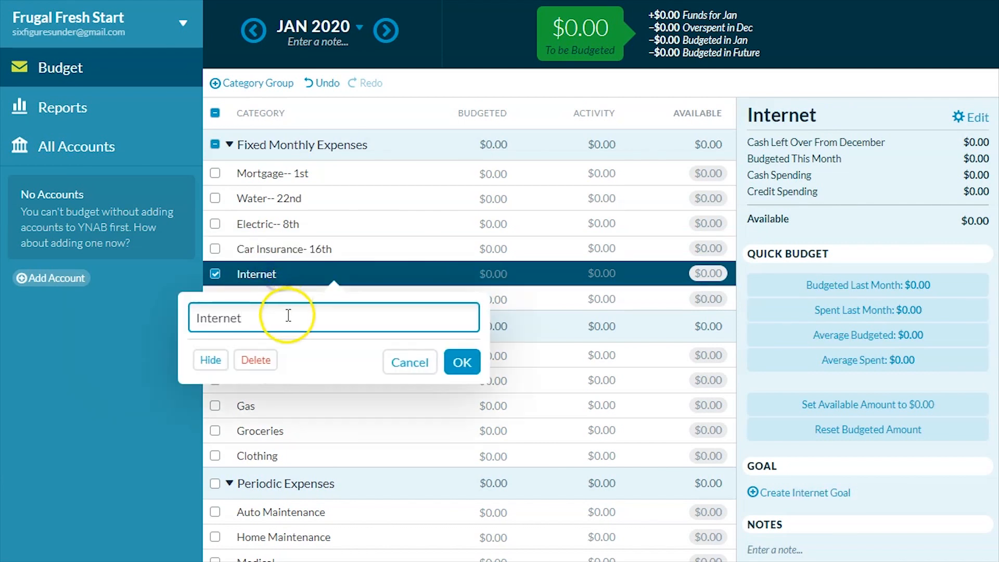
{"action": "type", "text": "-- 3rd"}
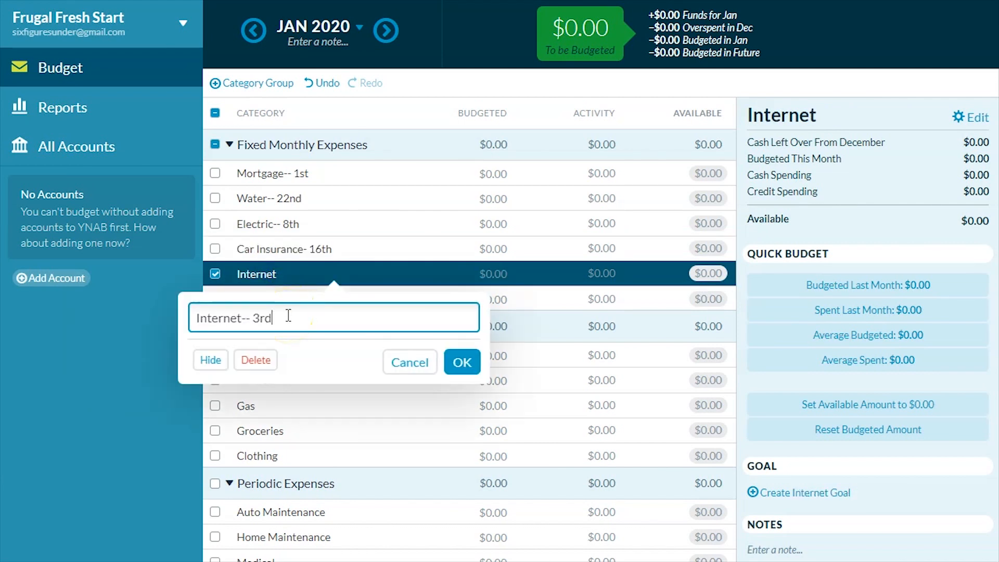
{"action": "key", "text": "Return"}
{"action": "left_click", "coordinate": [287, 302]}
{"action": "left_click", "coordinate": [283, 299]}
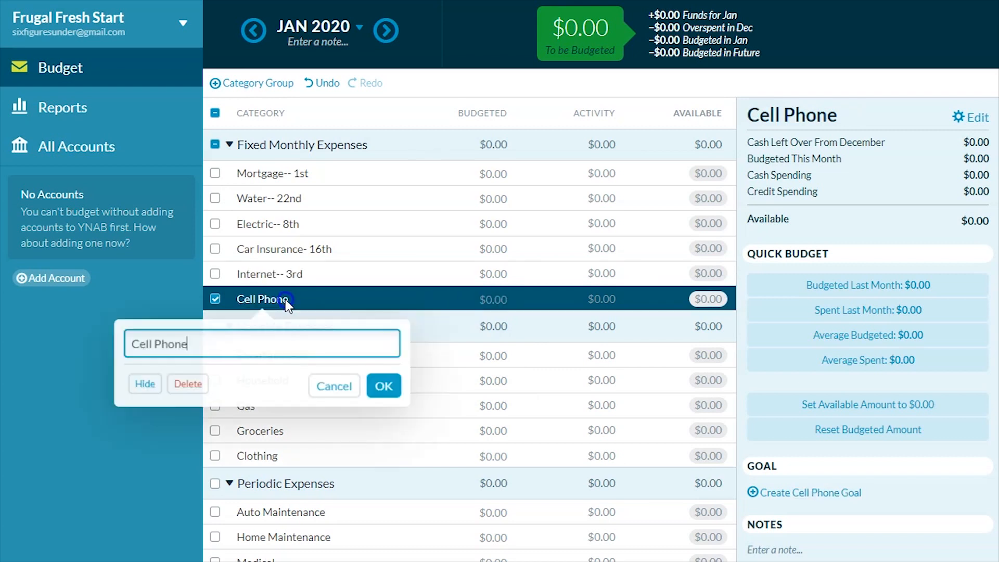
{"action": "left_click", "coordinate": [235, 343]}
{"action": "type", "text": "-- 29th"}
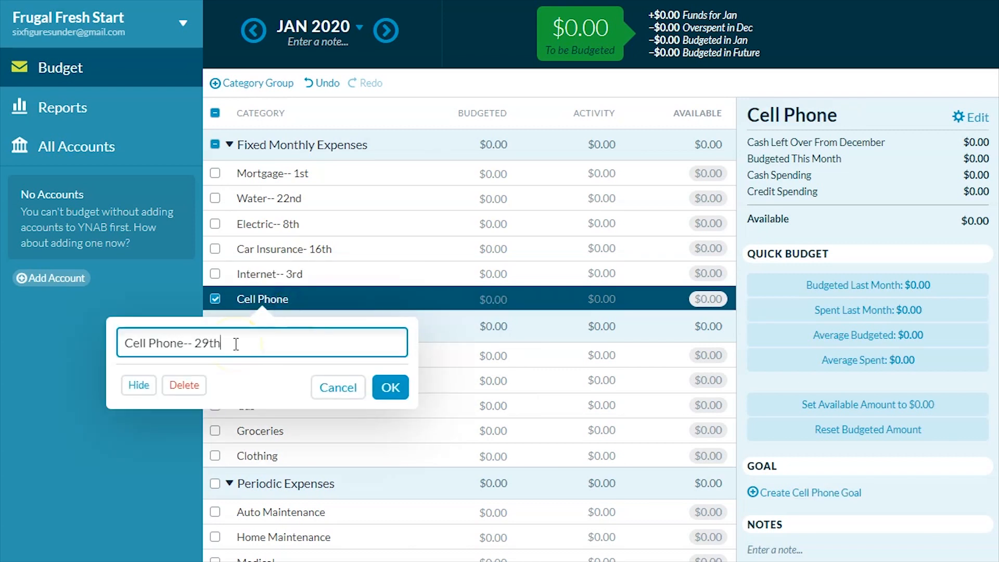
{"action": "left_click", "coordinate": [391, 399]}
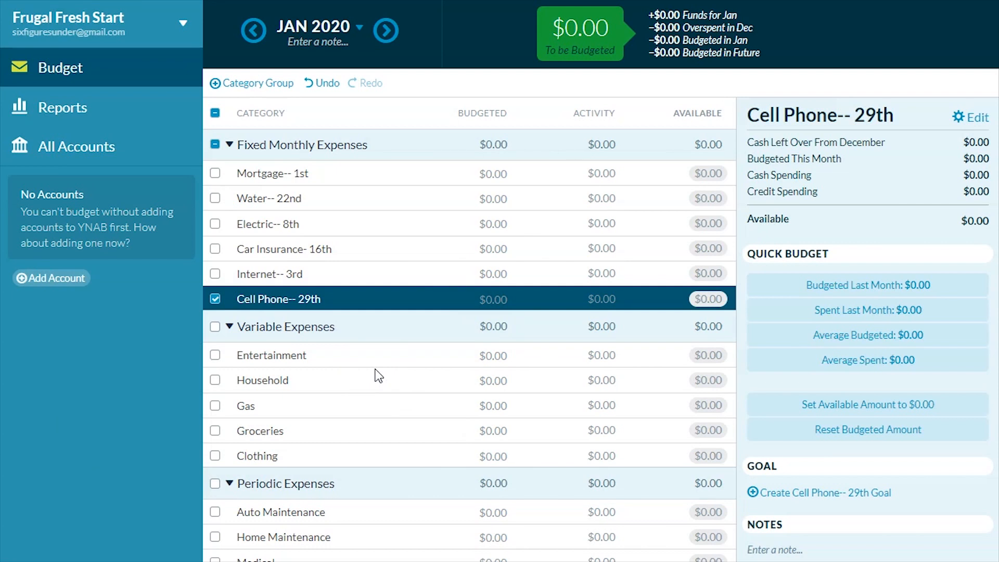
- Reorder the Fixed Monthly Expenses by due date, moving Internet directly below Mortgage, and Electric and Car Insurance above Water
{"action": "mouse_move", "coordinate": [349, 329]}
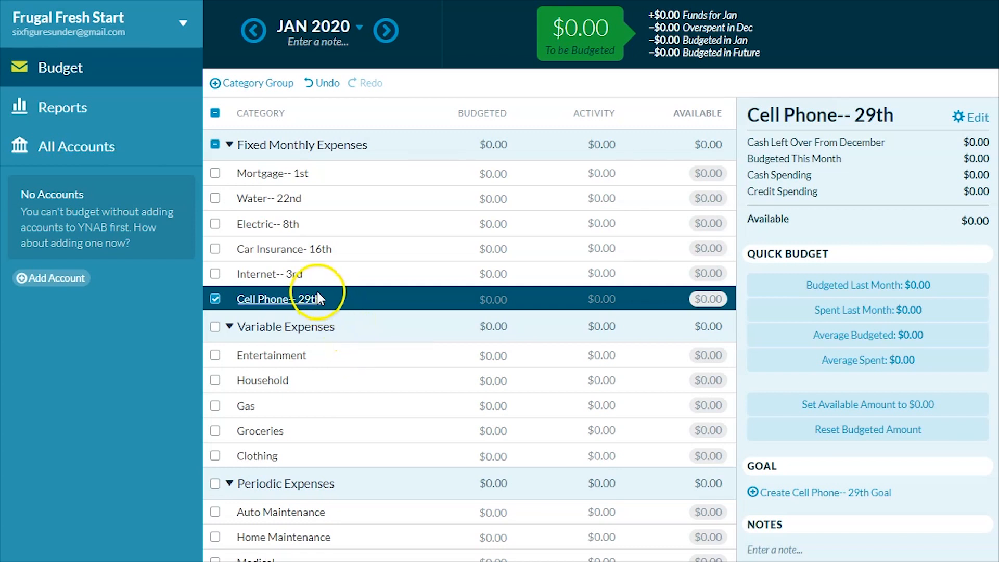
{"action": "left_click_drag", "start_coordinate": [272, 273], "coordinate": [268, 194]}
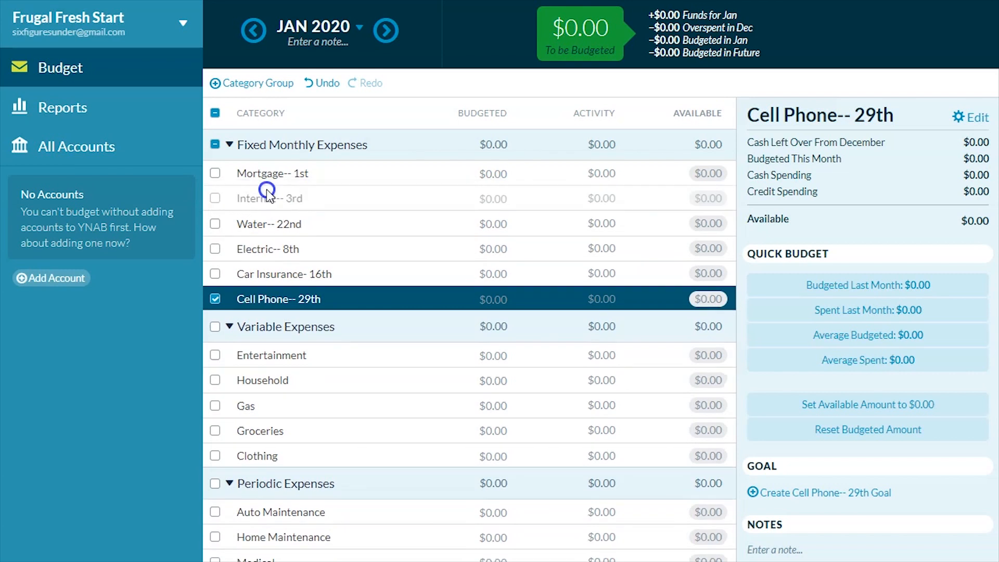
{"action": "left_click_drag", "start_coordinate": [271, 244], "coordinate": [274, 224]}
{"action": "left_click_drag", "start_coordinate": [295, 271], "coordinate": [303, 244]}
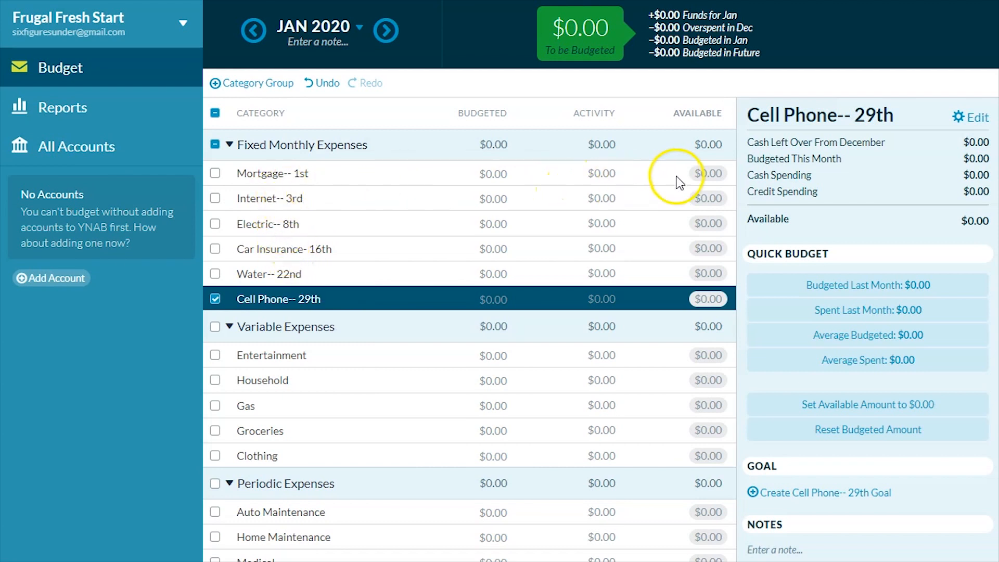
- Create and save a monthly goal of 1900 for the Mortgage-- 1st category
{"action": "left_click", "coordinate": [320, 174]}
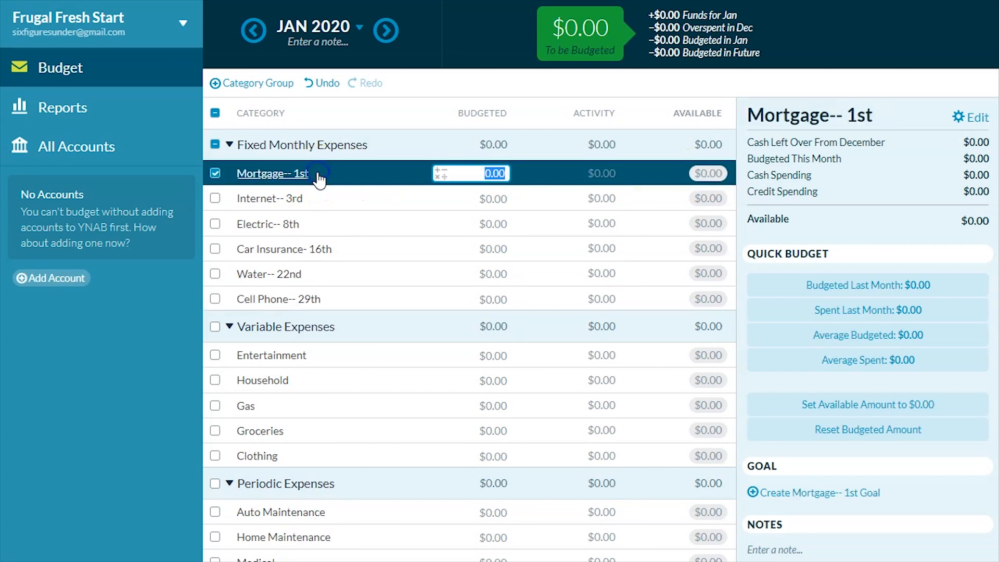
{"action": "left_click", "coordinate": [814, 493]}
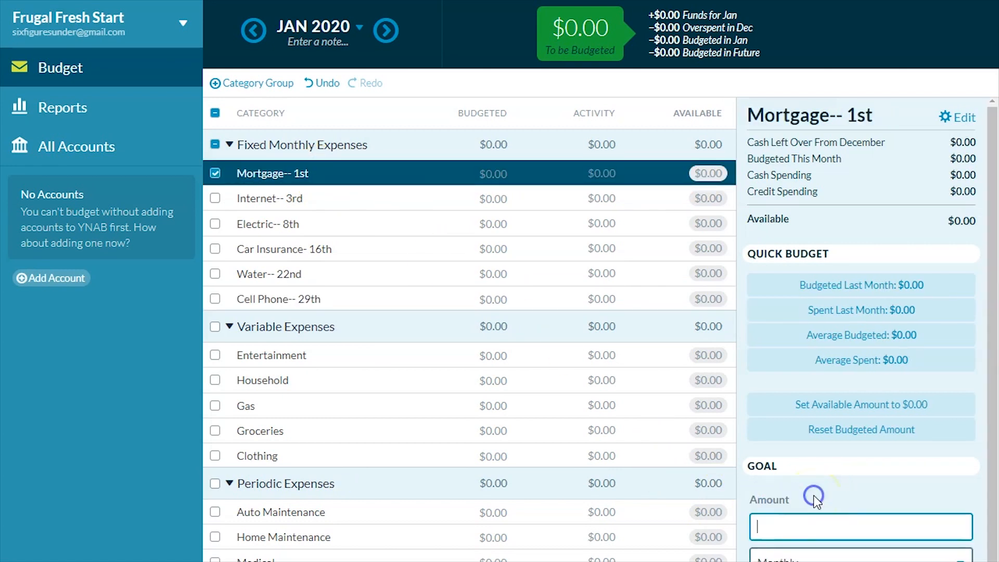
{"action": "scroll", "coordinate": [807, 500], "scroll_direction": "down", "scroll_amount": 1}
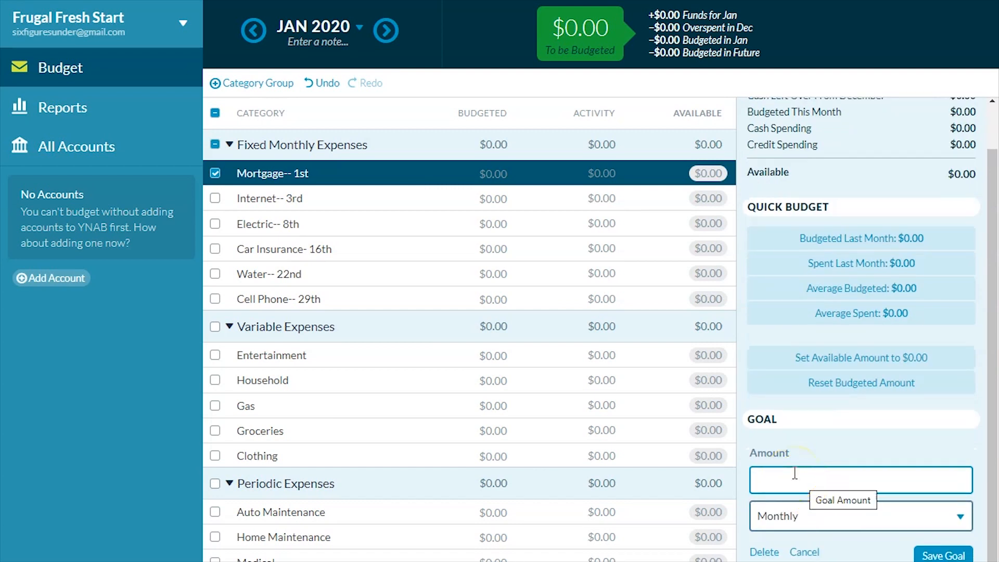
{"action": "type", "text": "1900"}
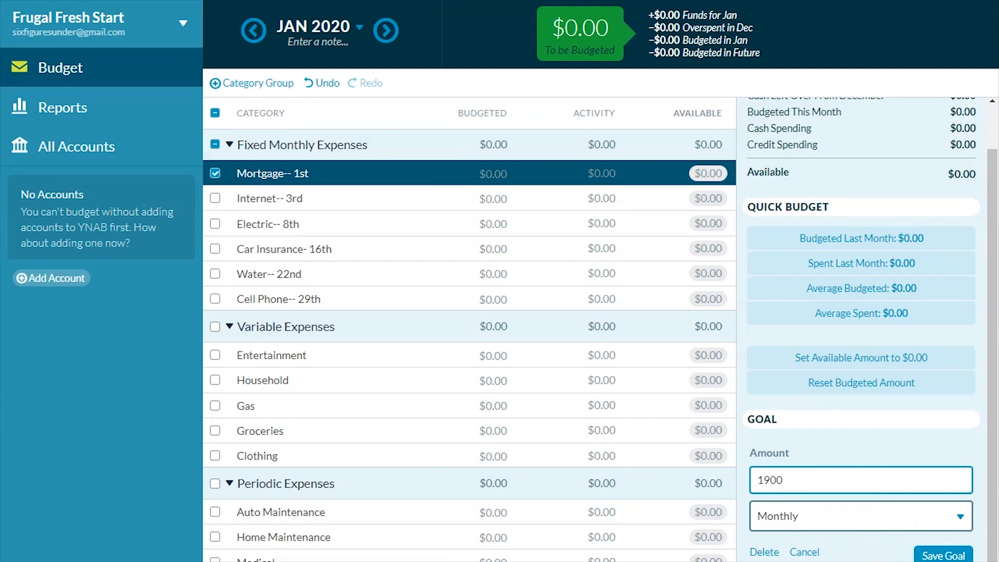
{"action": "left_click", "coordinate": [943, 555]}
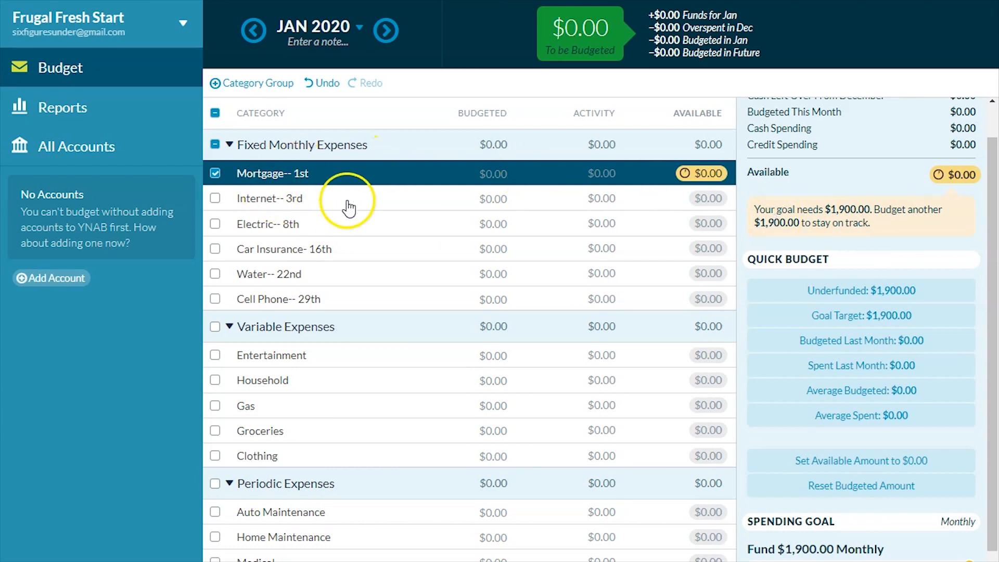
- Create and save a monthly goal of 65 for the Internet-- 3rd category
{"action": "left_click", "coordinate": [395, 202]}
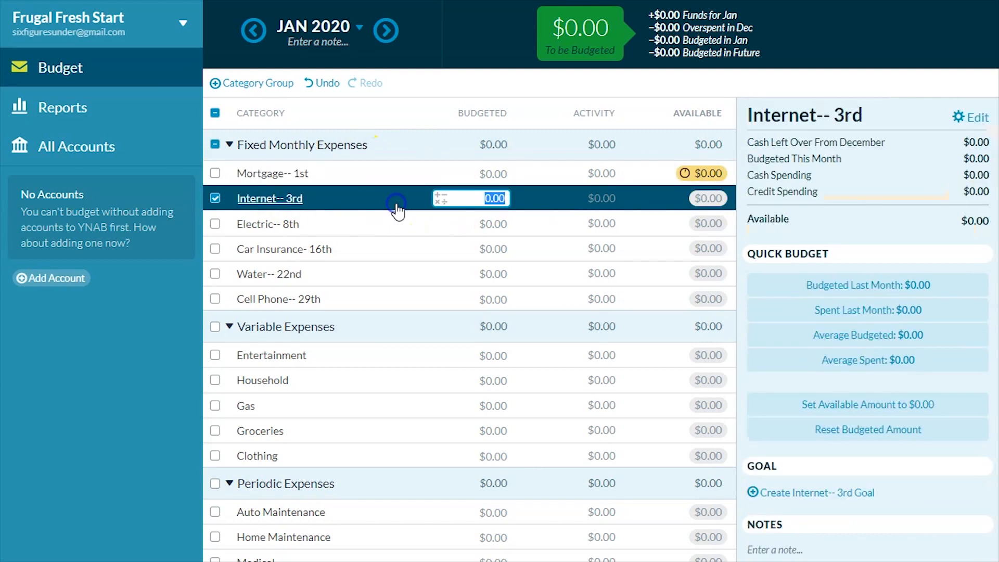
{"action": "left_click", "coordinate": [795, 492]}
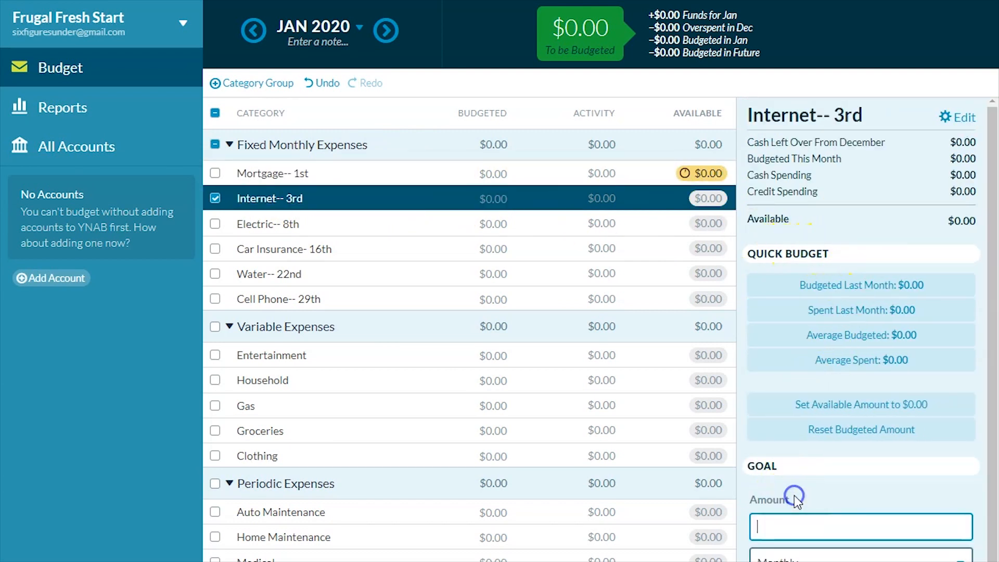
{"action": "type", "text": "65"}
{"action": "key", "text": "Return"}
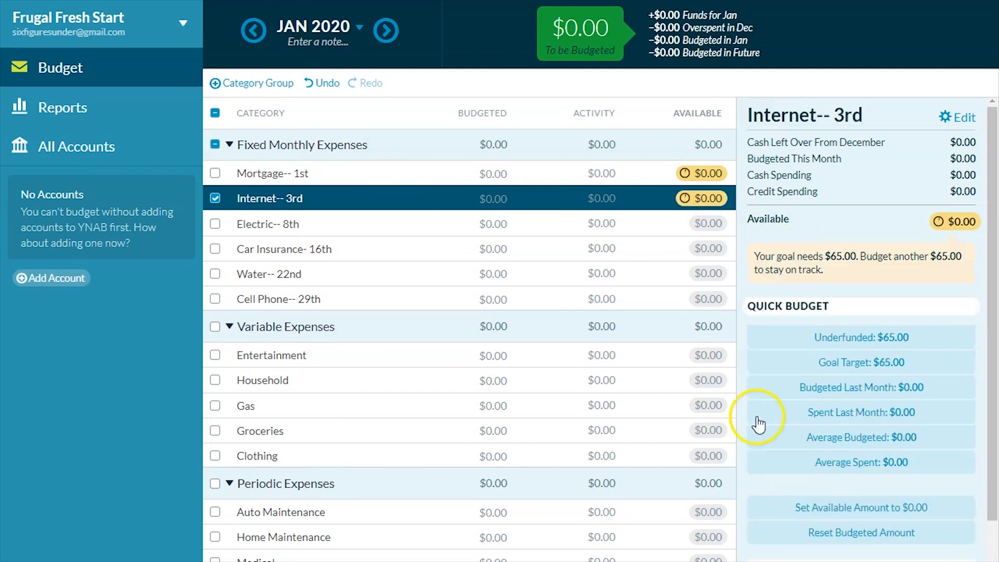
- Create and save a monthly goal of 300 for the Electric-- 8th category
{"action": "left_click", "coordinate": [379, 225]}
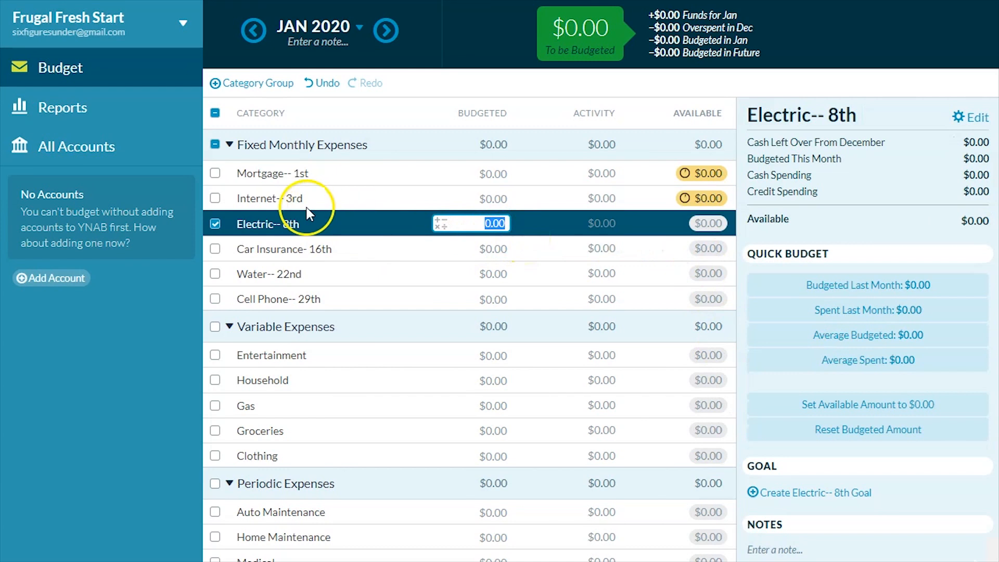
{"action": "left_click", "coordinate": [285, 224]}
{"action": "left_click", "coordinate": [331, 213]}
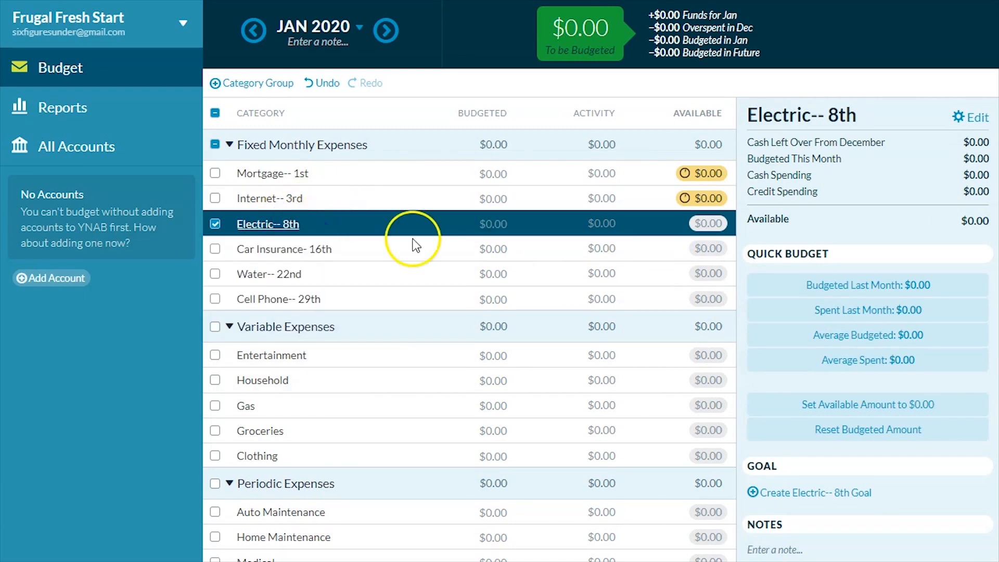
{"action": "left_click", "coordinate": [802, 494]}
{"action": "type", "text": "300"}
{"action": "scroll", "coordinate": [885, 521], "scroll_direction": "down", "scroll_amount": 1}
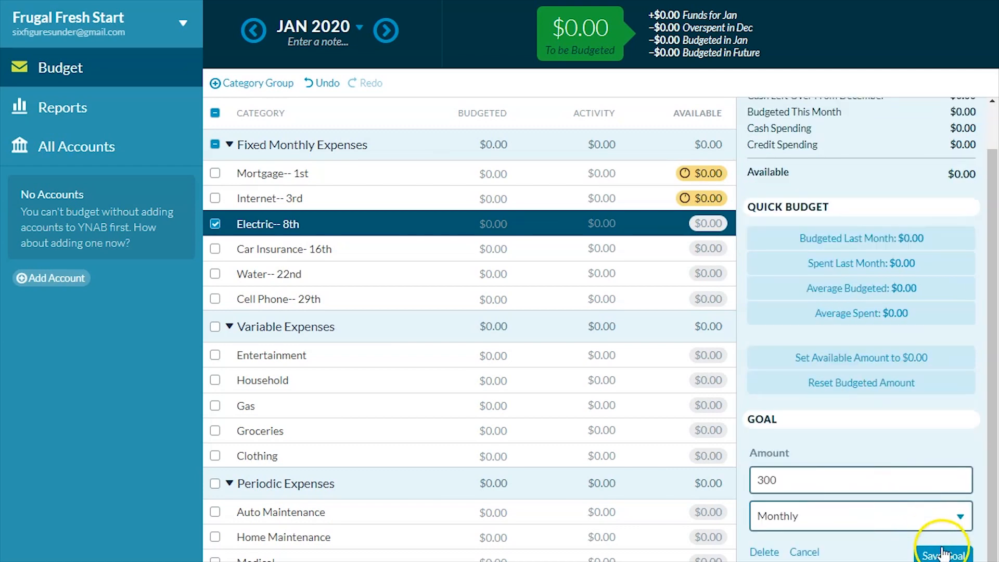
{"action": "left_click", "coordinate": [944, 553]}
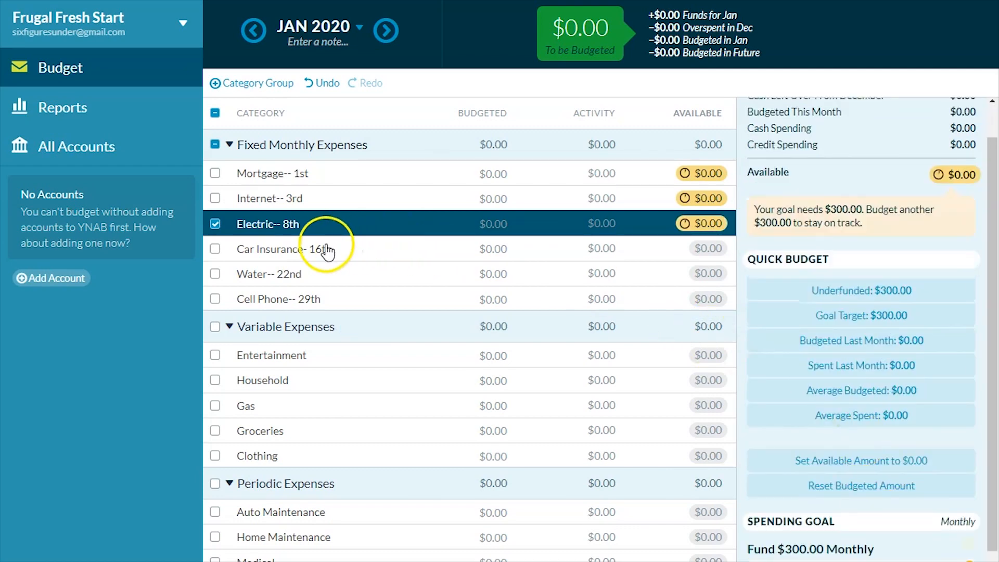
- Create and save a monthly goal of 168 for the Car Insurance- 16th category
{"action": "left_click", "coordinate": [338, 249]}
{"action": "left_click", "coordinate": [791, 493]}
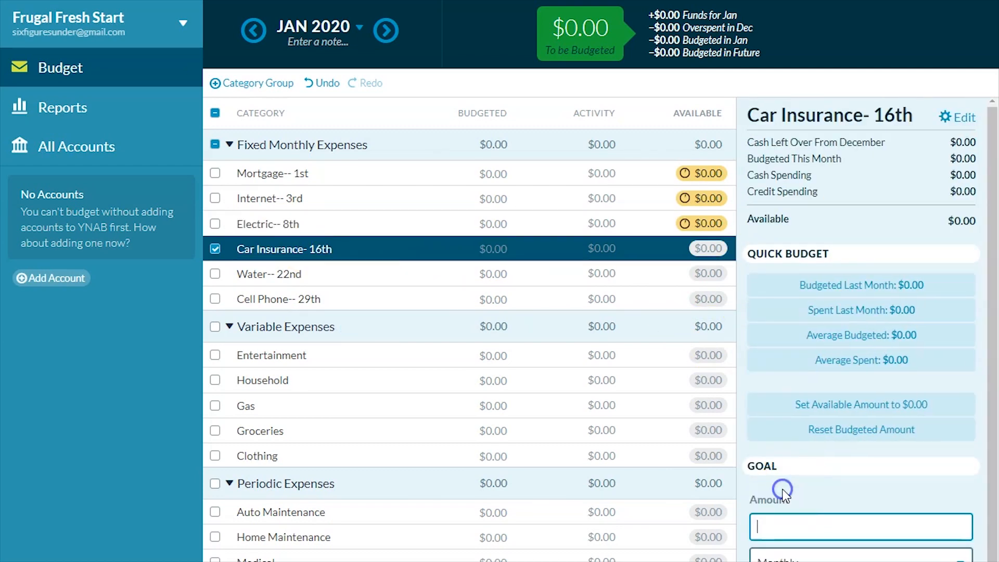
{"action": "type", "text": "168"}
{"action": "key", "text": "Return"}
- Create and save a monthly goal of 60 for the Water-- 22nd category
{"action": "left_click", "coordinate": [481, 274]}
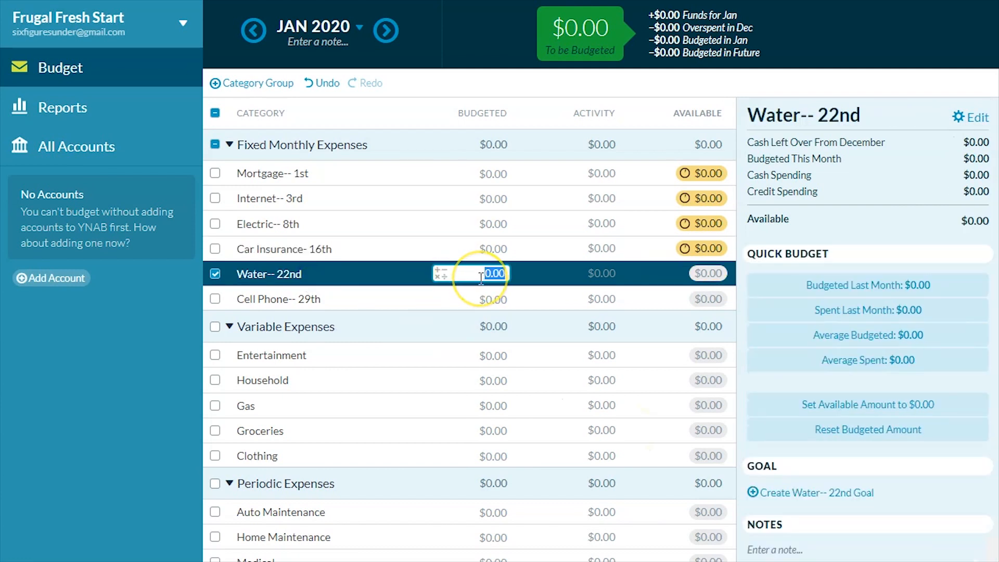
{"action": "left_click", "coordinate": [809, 493]}
{"action": "type", "text": "60"}
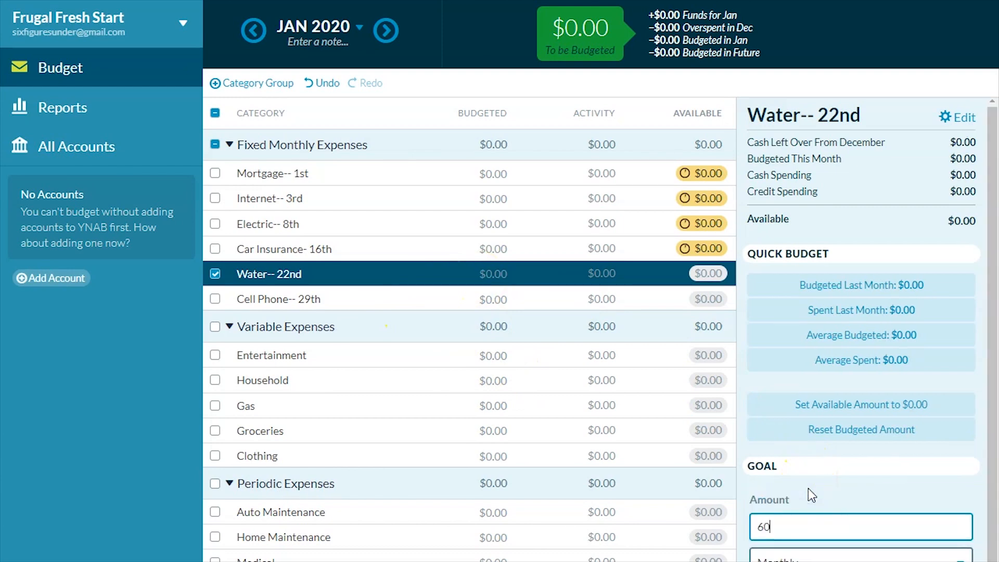
{"action": "key", "text": "Return"}
- Create and save a monthly goal of 40 for the Cell Phone-- 29th category
{"action": "left_click", "coordinate": [339, 310]}
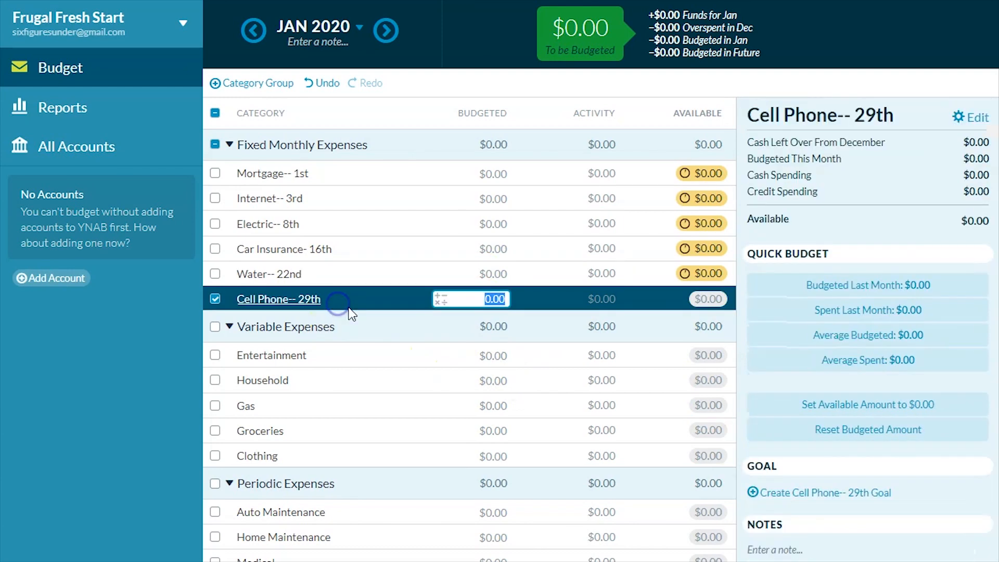
{"action": "left_click", "coordinate": [791, 499]}
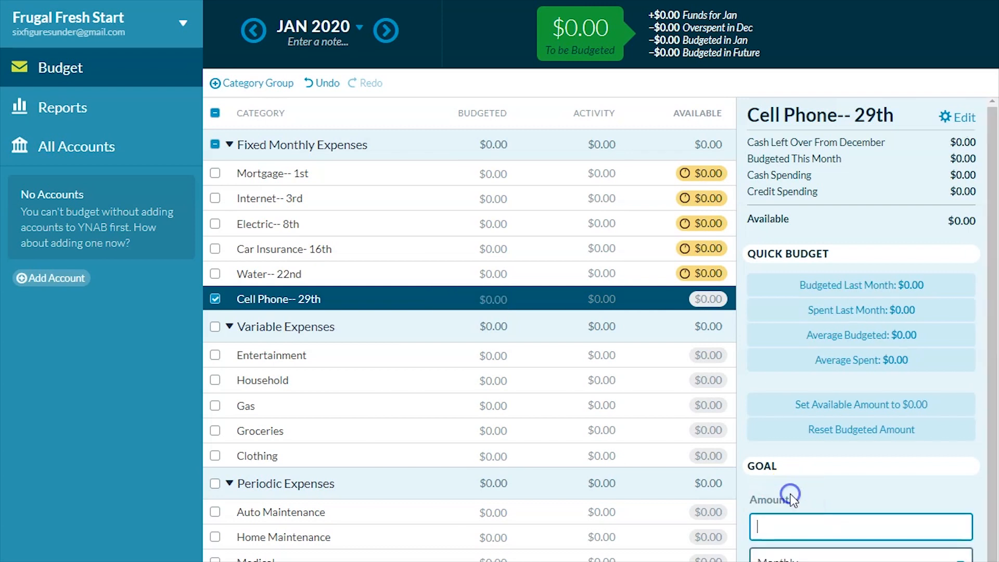
{"action": "type", "text": "40"}
{"action": "scroll", "coordinate": [791, 517], "scroll_direction": "down", "scroll_amount": 1}
{"action": "left_click", "coordinate": [944, 555]}
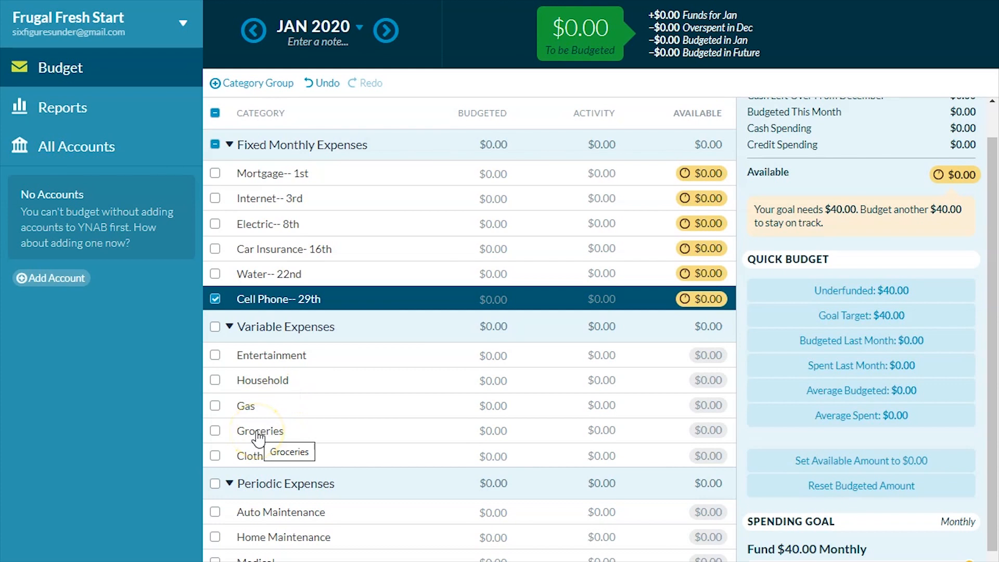
- Reorder the Variable Expenses categories as Groceries, Gas, Household, Clothing and Entertainment
{"action": "left_click_drag", "start_coordinate": [258, 437], "coordinate": [258, 353]}
{"action": "left_click_drag", "start_coordinate": [251, 437], "coordinate": [260, 382]}
{"action": "left_click_drag", "start_coordinate": [267, 439], "coordinate": [268, 400]}
{"action": "mouse_move", "coordinate": [273, 450]}
{"action": "left_mouse_down"}
{"action": "mouse_move", "coordinate": [267, 414]}
{"action": "mouse_move", "coordinate": [275, 434]}
{"action": "left_mouse_up"}
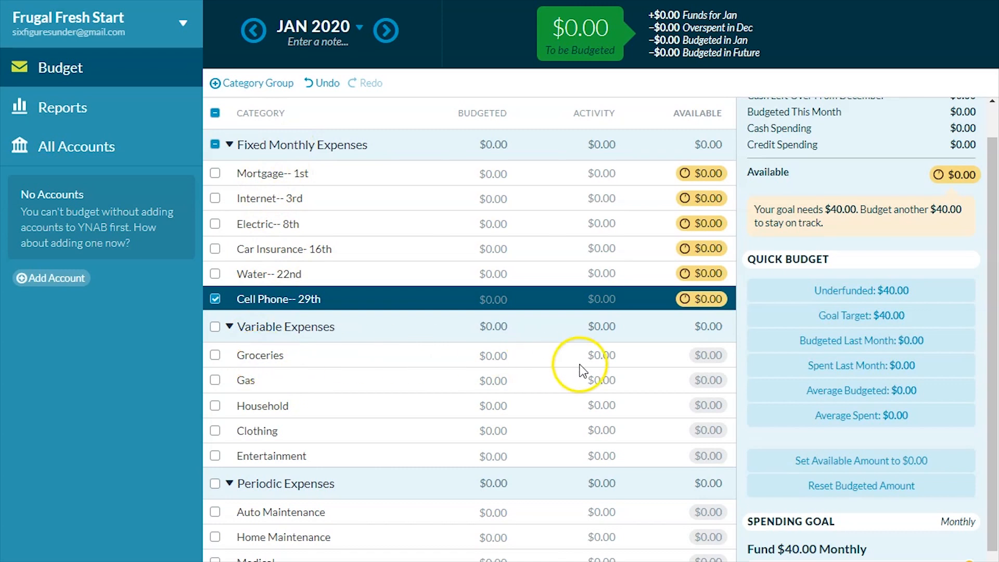
- Create and save a monthly goal of 500 for the Groceries category
{"action": "left_click", "coordinate": [370, 364]}
{"action": "left_click", "coordinate": [790, 493]}
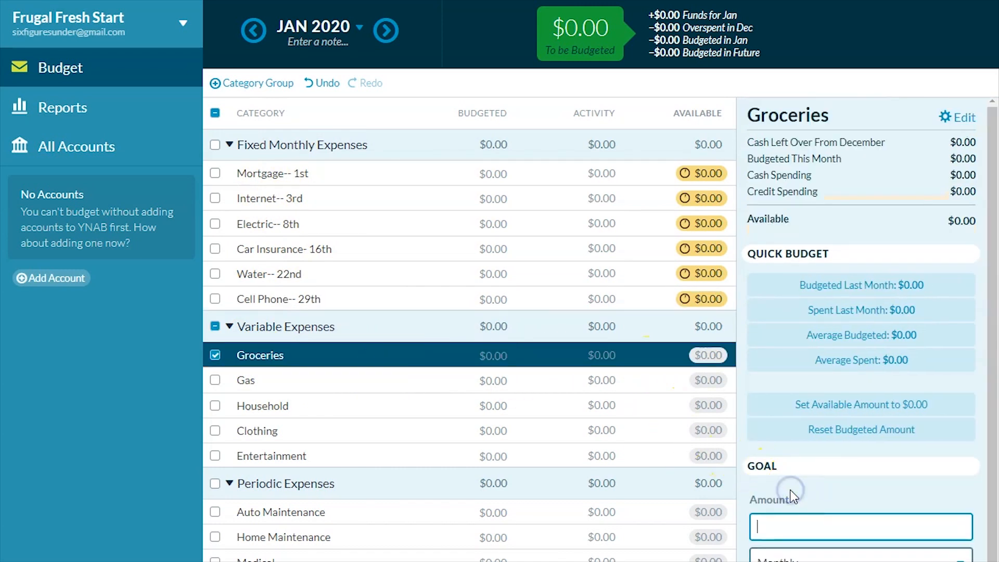
{"action": "type", "text": "500"}
{"action": "key", "text": "Return"}
{"action": "left_click", "coordinate": [458, 430]}
- Create and save a monthly goal of 300 for the Gas category
{"action": "left_click", "coordinate": [392, 382]}
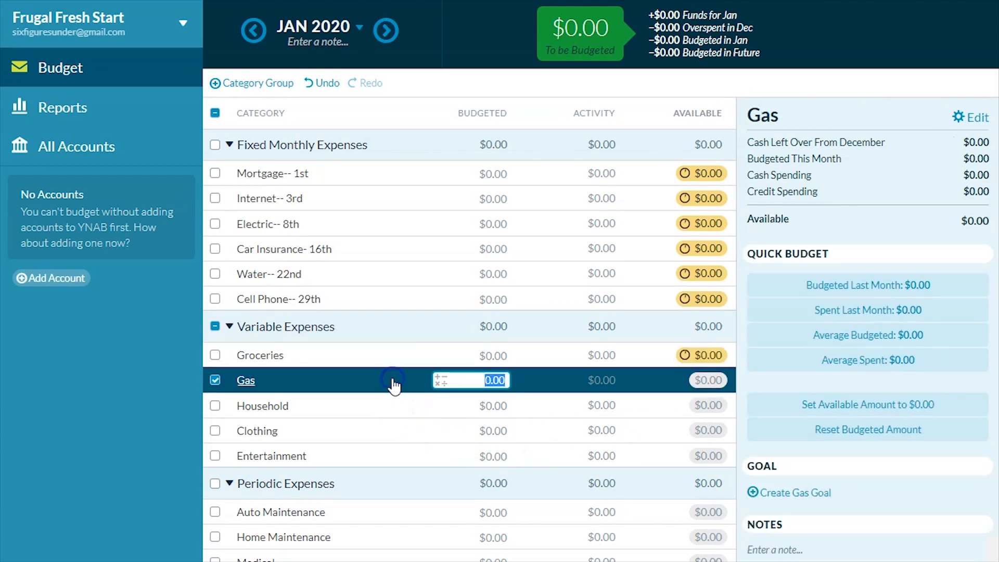
{"action": "left_click", "coordinate": [789, 494]}
{"action": "type", "text": "300"}
{"action": "key", "text": "Return"}
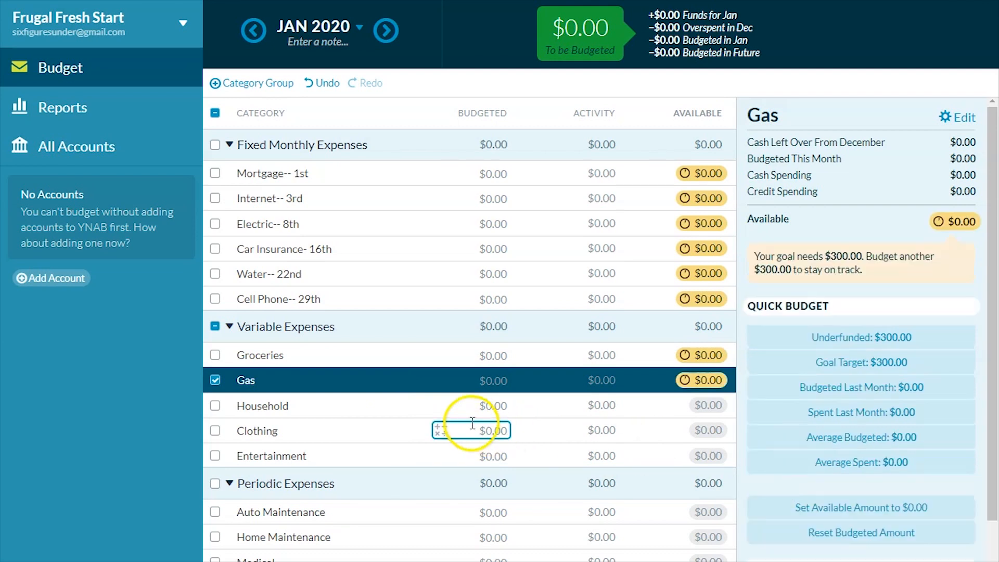
- Create and save a monthly goal of 100 for the Household category
{"action": "left_click", "coordinate": [413, 408]}
{"action": "left_click", "coordinate": [802, 494]}
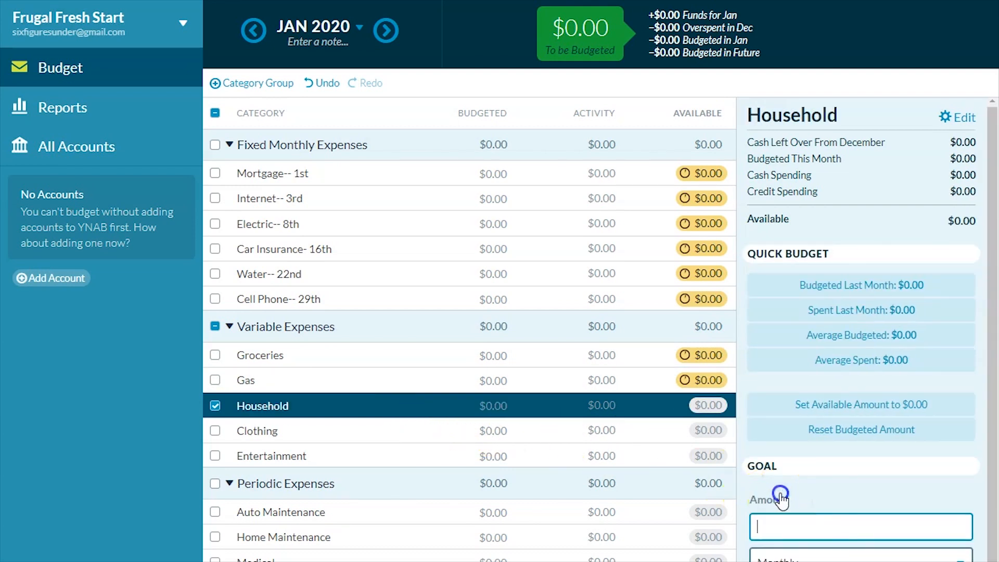
{"action": "type", "text": "100"}
{"action": "key", "text": "Return"}
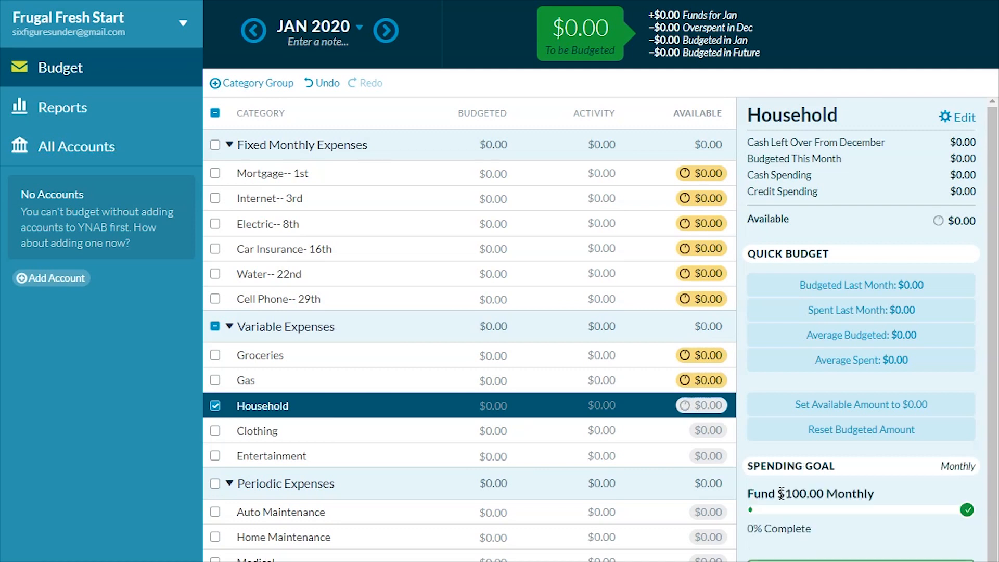
{"action": "left_click", "coordinate": [453, 432]}
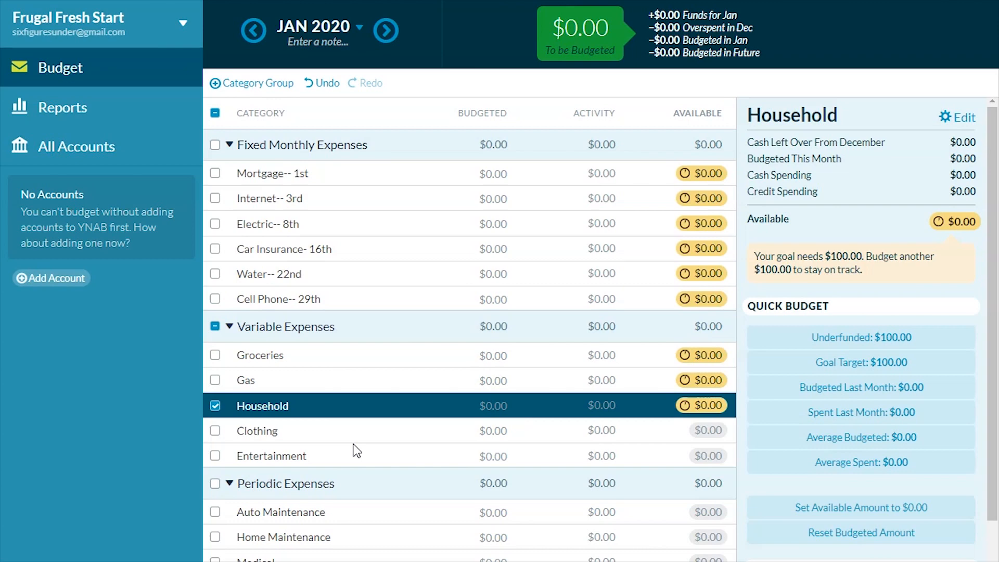
- Add an unlinked Checking account nicknamed Family Checking with a current balance of 2000
{"action": "left_click", "coordinate": [52, 284]}
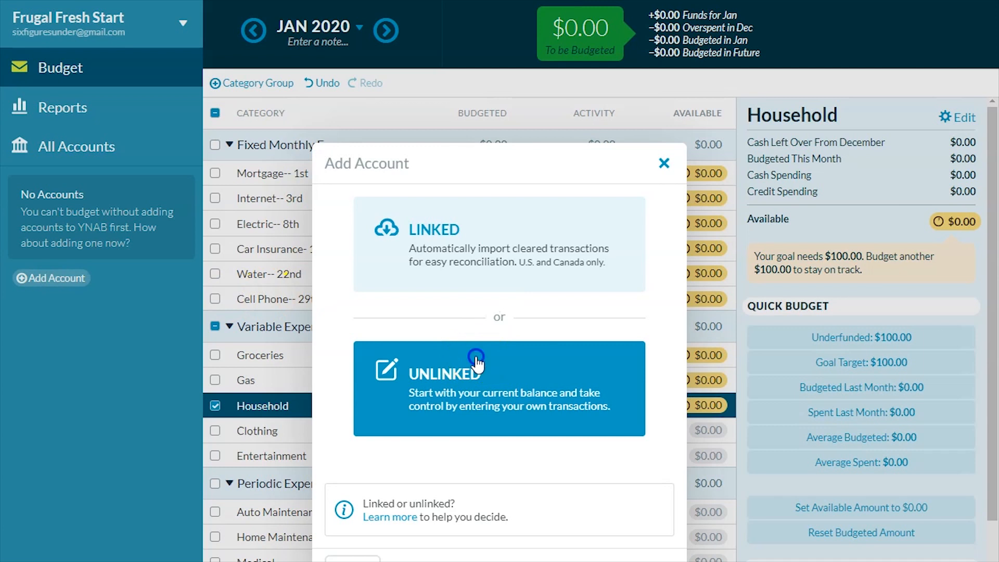
{"action": "left_click", "coordinate": [475, 357]}
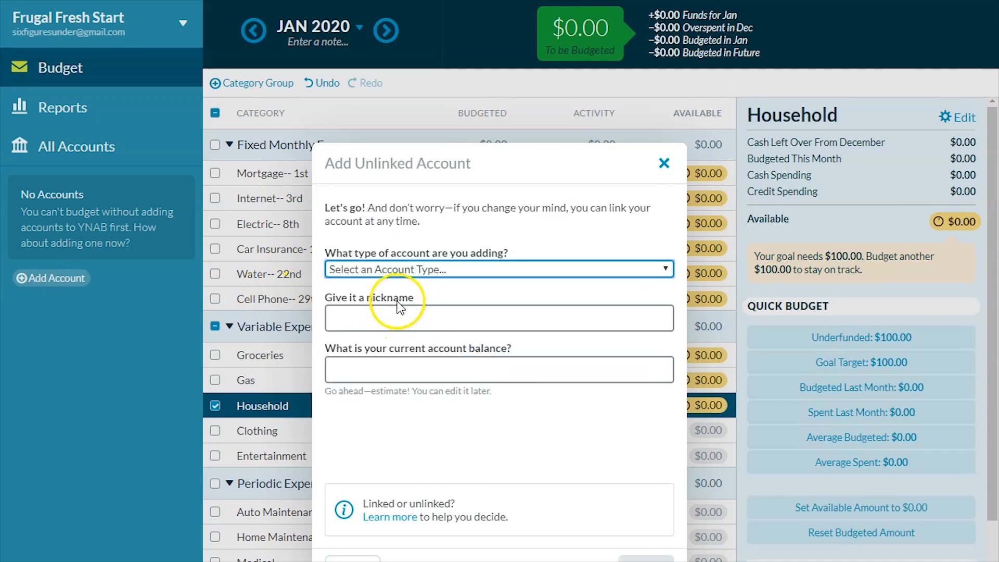
{"action": "left_click", "coordinate": [344, 269]}
{"action": "left_click", "coordinate": [363, 320]}
{"action": "left_click", "coordinate": [364, 316]}
{"action": "type", "text": "500"}
{"action": "key", "text": "BackSpace"}
{"action": "key", "text": "BackSpace"}
{"action": "key", "text": "BackSpace"}
{"action": "type", "text": "Family Checking"}
{"action": "left_click", "coordinate": [369, 365]}
{"action": "type", "text": "2000"}
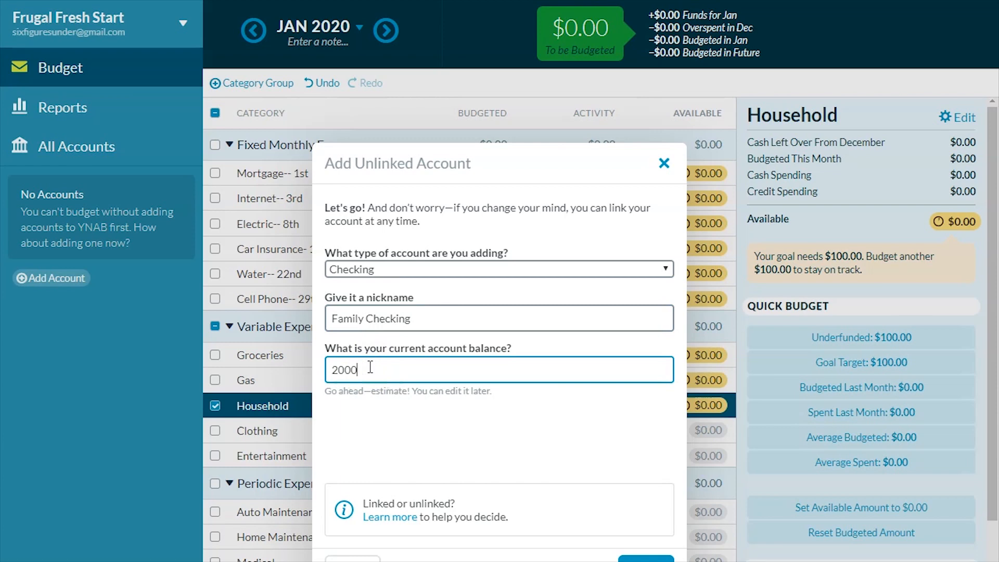
{"action": "left_click", "coordinate": [649, 554]}
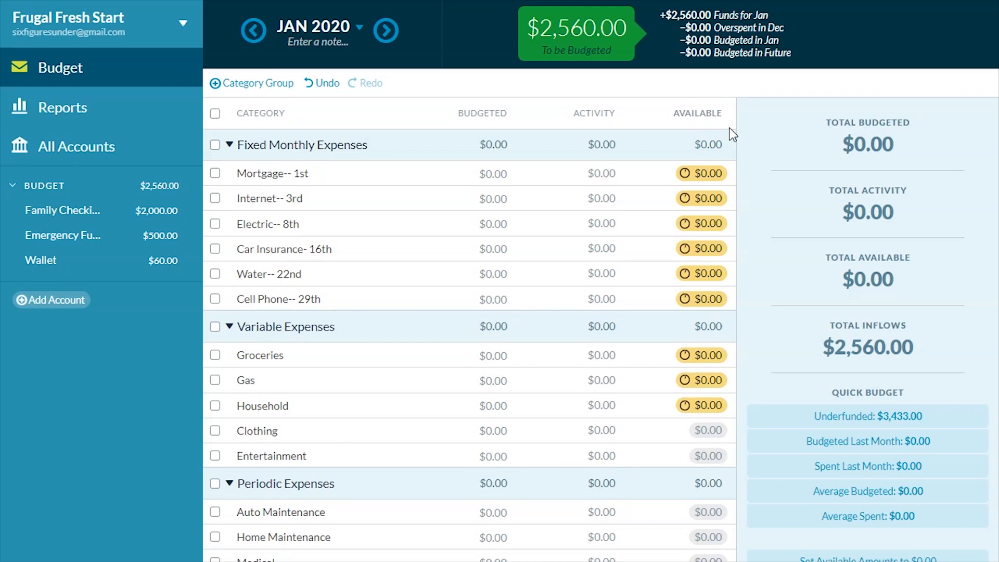
- Budget 168 for the Car Insurance- 16th category in January 2020
{"action": "mouse_move", "coordinate": [708, 177]}
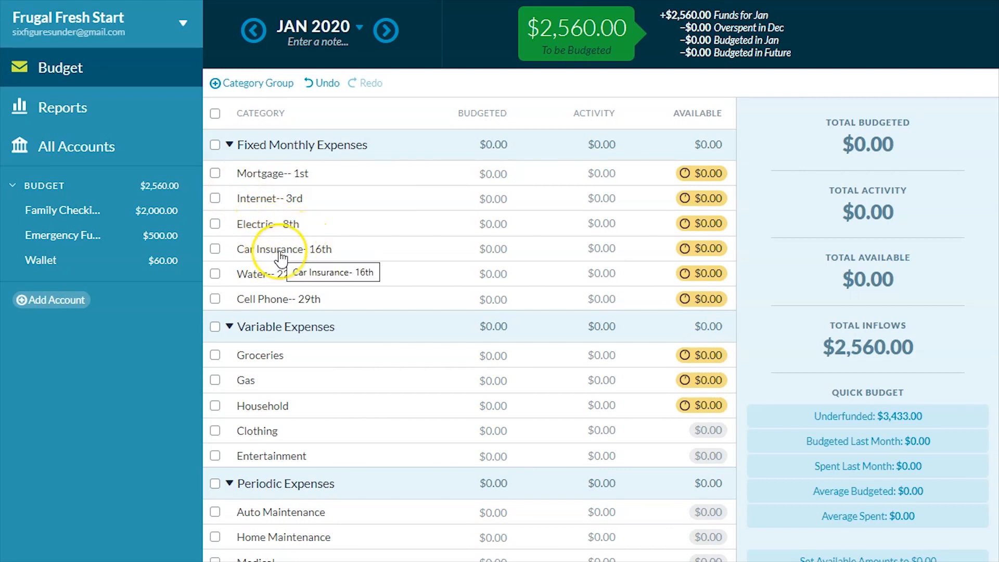
{"action": "left_click", "coordinate": [299, 248]}
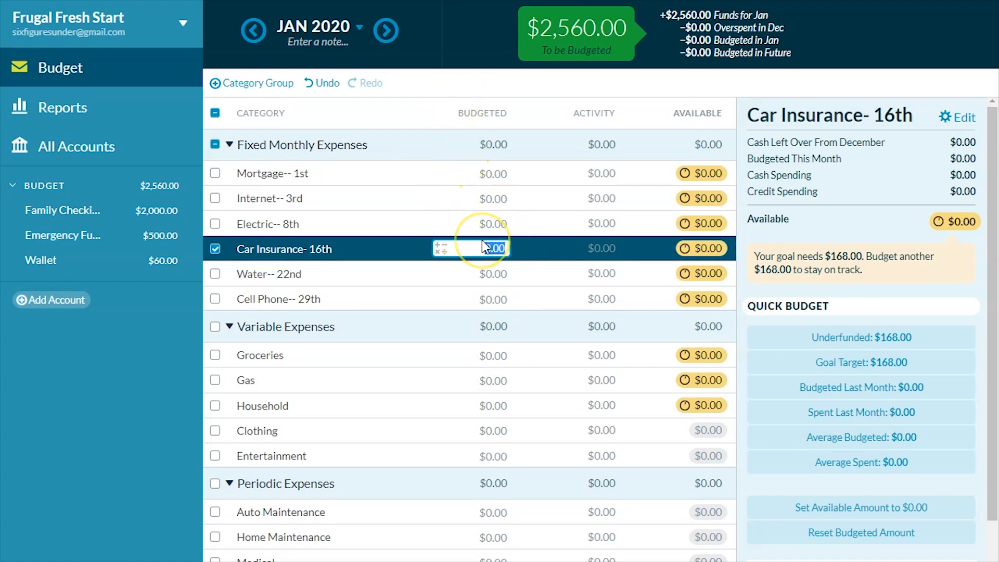
{"action": "type", "text": "168"}
{"action": "key", "text": "Return"}
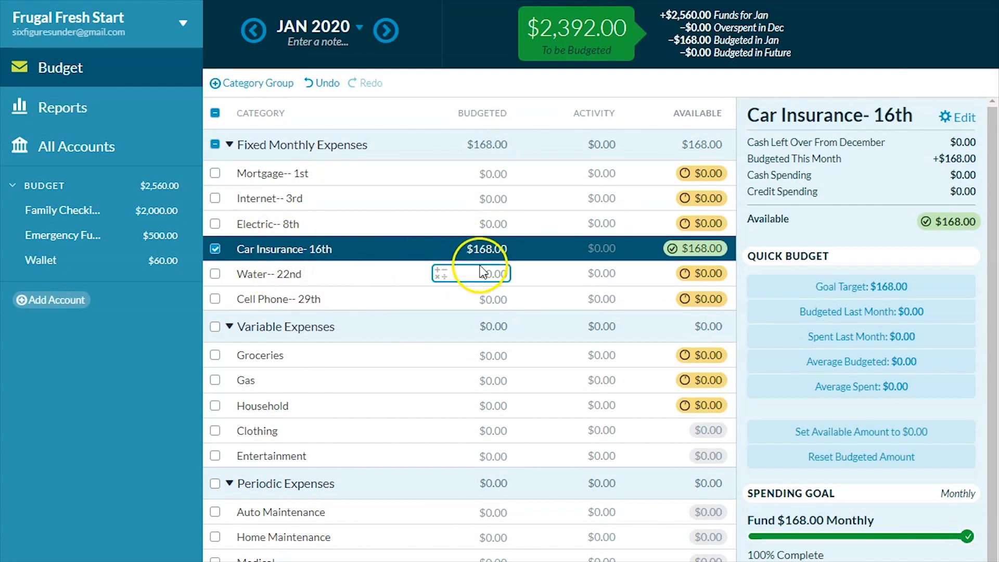
- Budget 60 for the Water-- 22nd category and 40 for the Cell Phone-- 29th category
{"action": "left_click", "coordinate": [386, 275]}
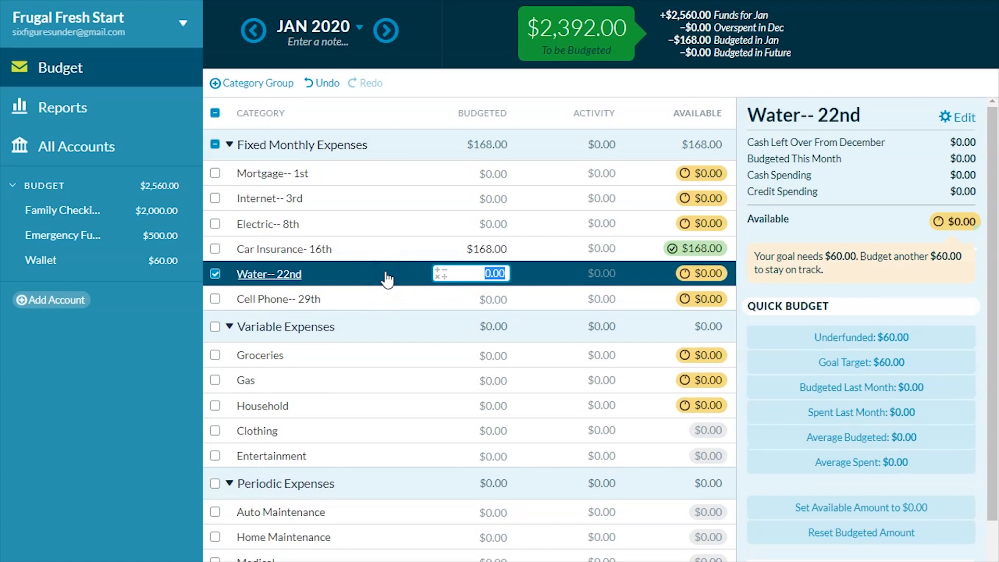
{"action": "type", "text": "60"}
{"action": "key", "text": "Return"}
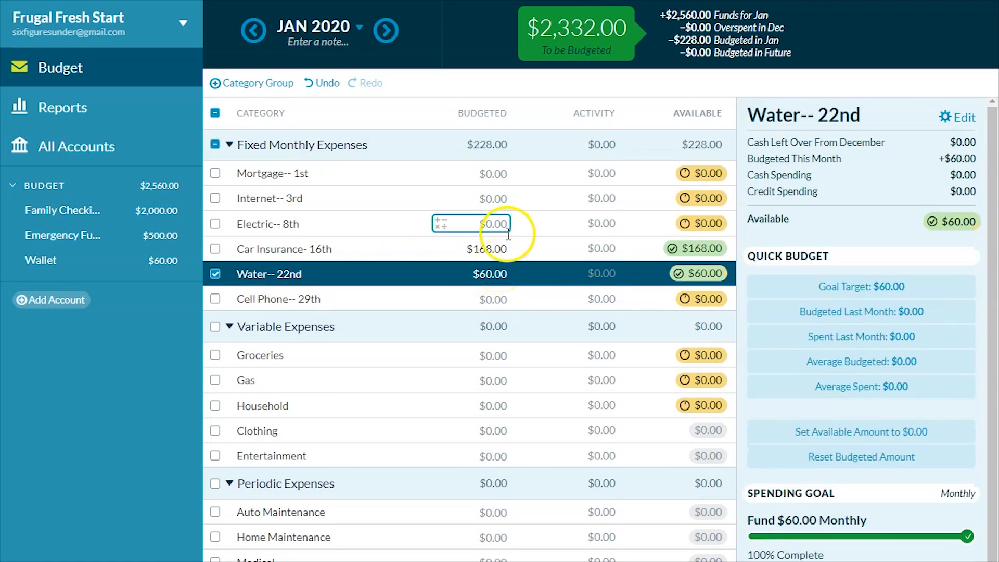
{"action": "left_click", "coordinate": [408, 302]}
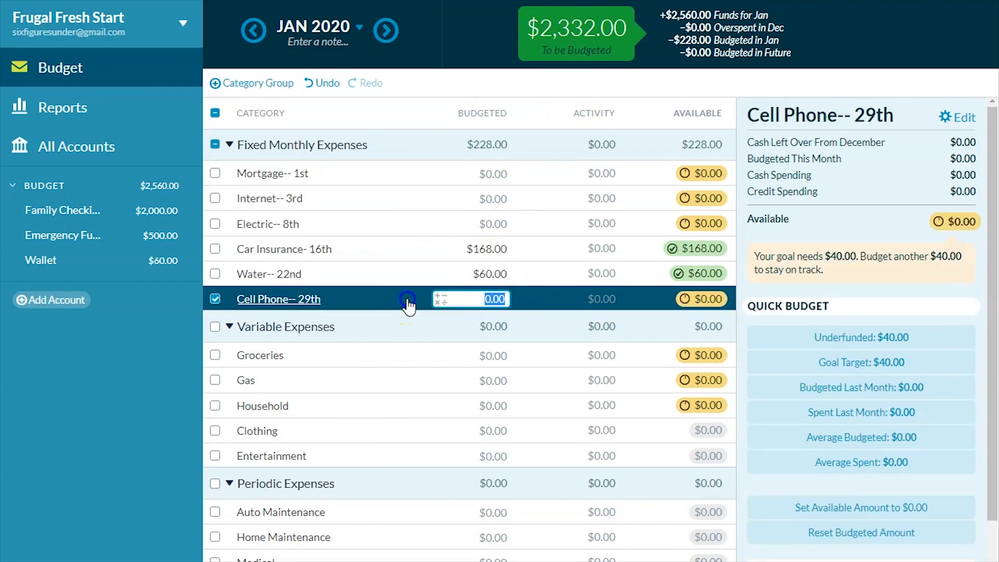
{"action": "type", "text": "40"}
{"action": "key", "text": "Return"}
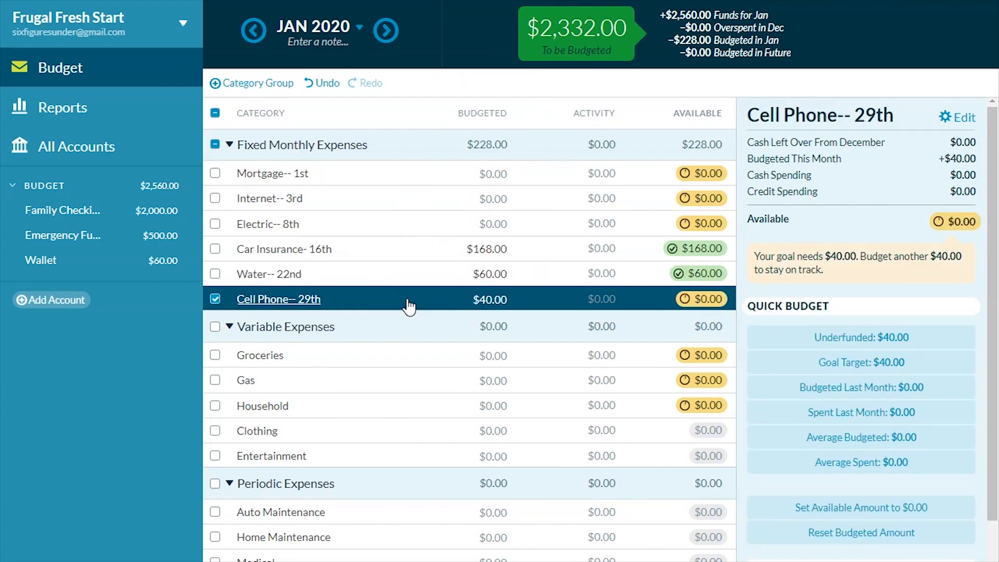
{"action": "key", "text": "Down"}
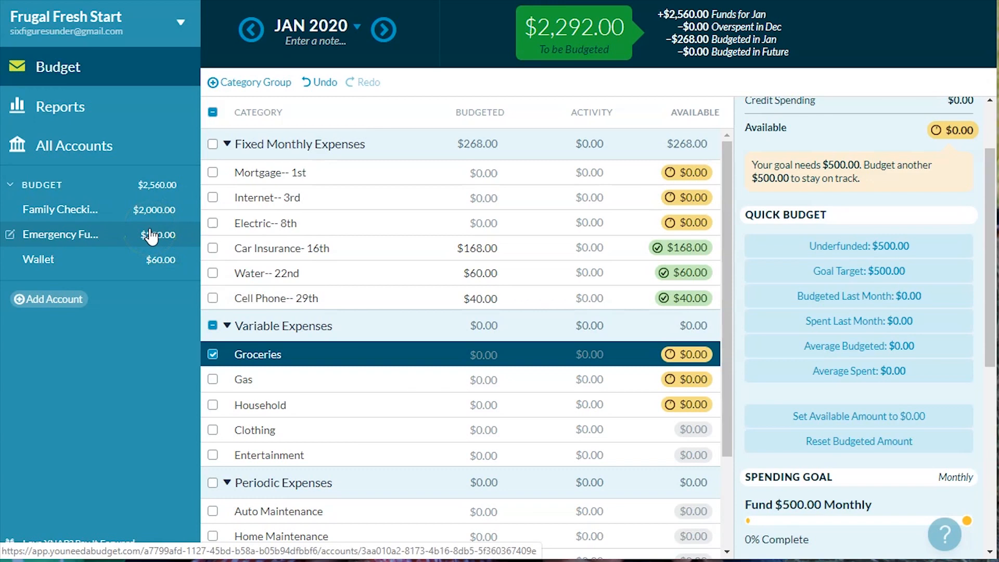
- Budget 500 for the Emergency Fund category under Periodic Expenses
{"action": "scroll", "coordinate": [426, 352], "scroll_direction": "down", "scroll_amount": 3}
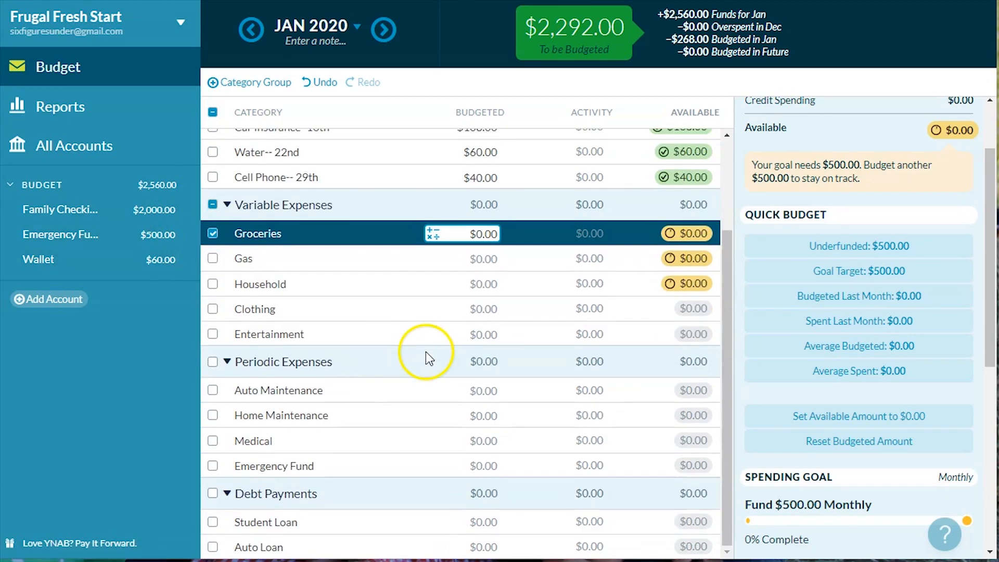
{"action": "left_click", "coordinate": [474, 466]}
{"action": "type", "text": "500"}
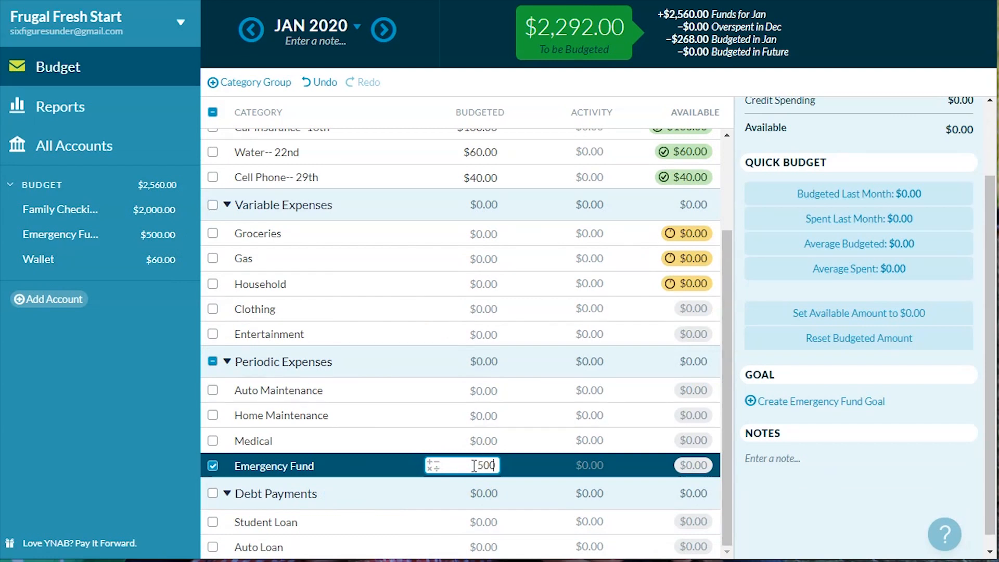
{"action": "key", "text": "Return"}
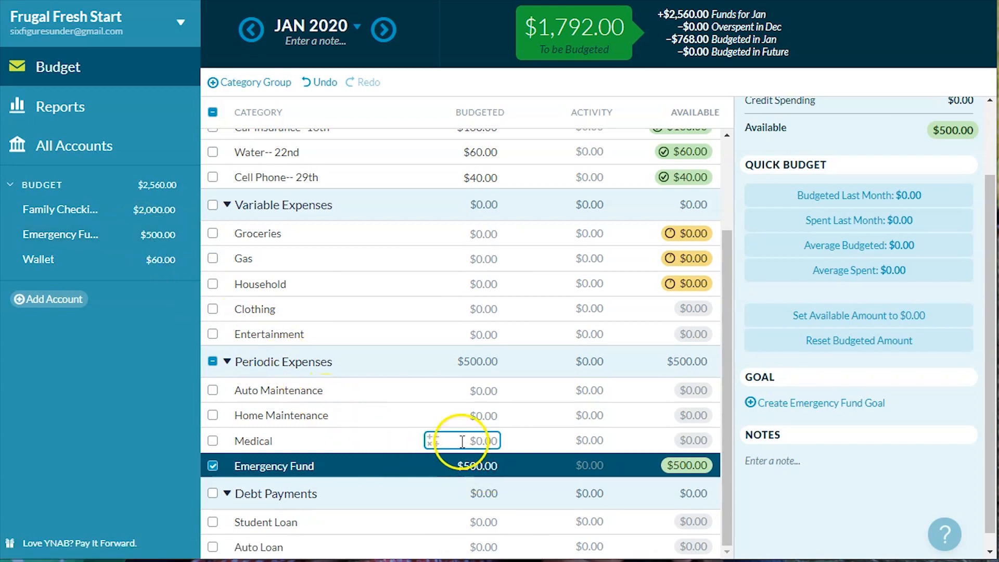
- Budget 250 for the Groceries category under Variable Expenses
{"action": "scroll", "coordinate": [466, 442], "scroll_direction": "up", "scroll_amount": 3}
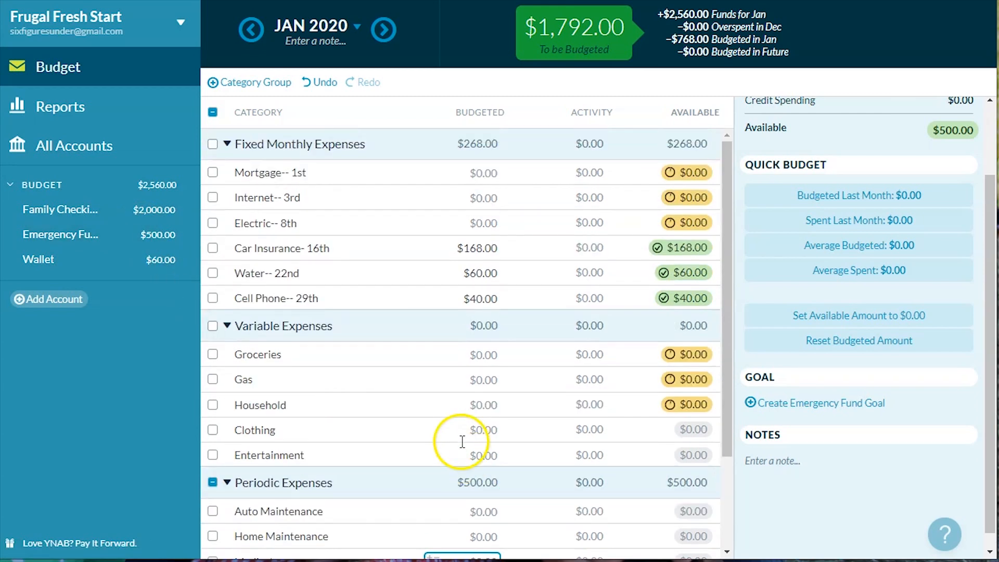
{"action": "left_click", "coordinate": [468, 354]}
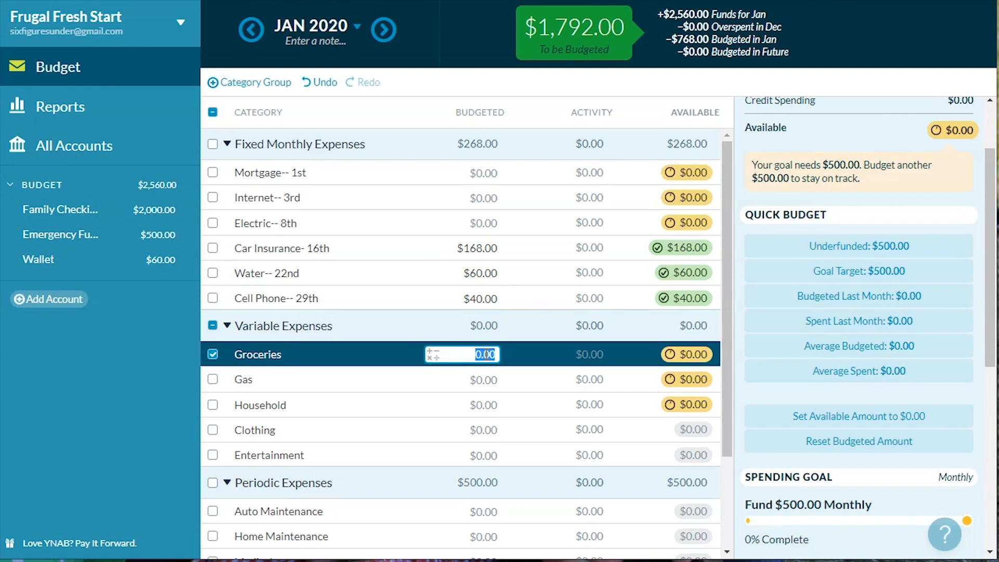
{"action": "type", "text": "250"}
{"action": "key", "text": "Return"}
- Budget 150 for the Gas category under Variable Expenses
{"action": "left_click", "coordinate": [458, 380]}
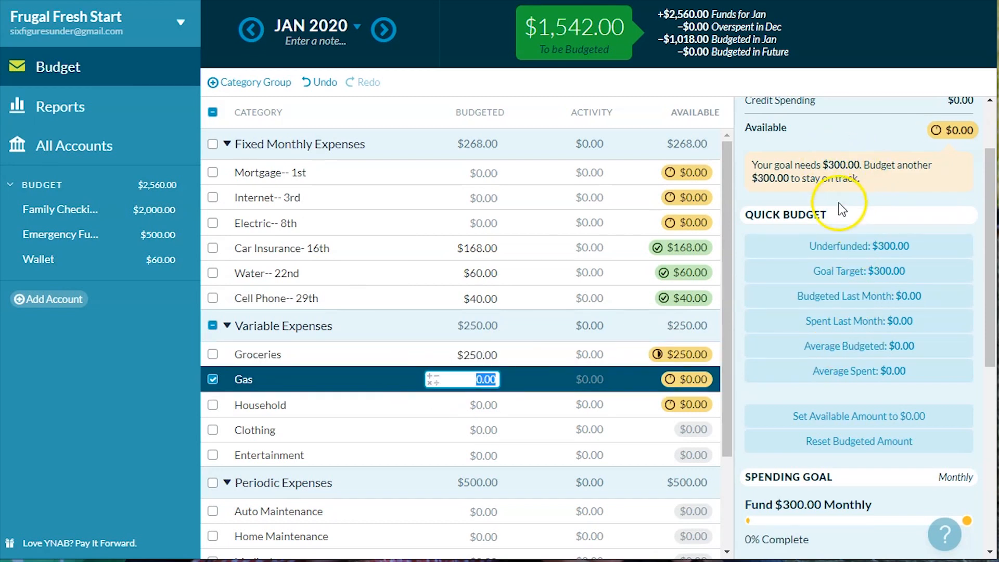
{"action": "scroll", "coordinate": [841, 224], "scroll_direction": "up", "scroll_amount": 2}
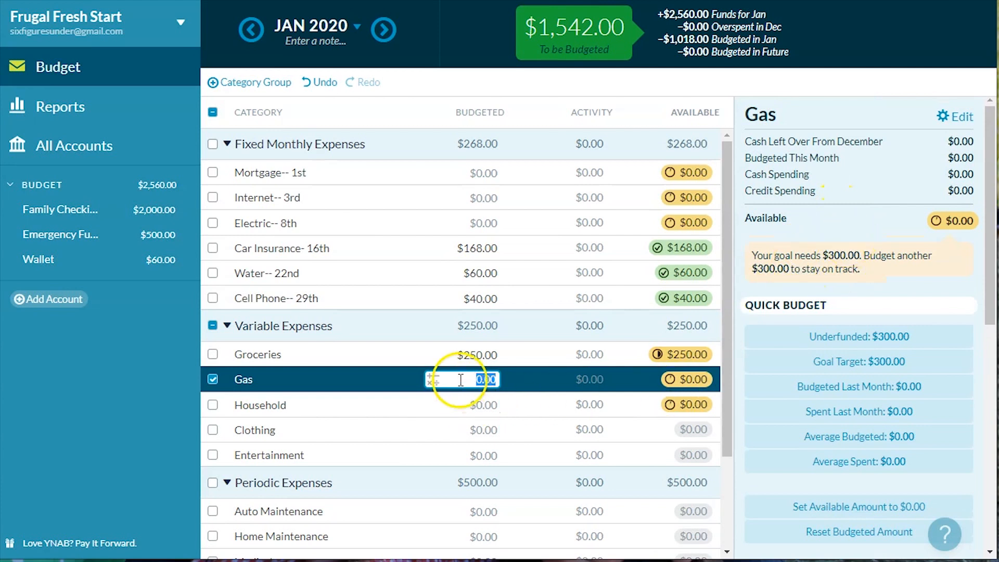
{"action": "type", "text": "150"}
{"action": "key", "text": "Return"}
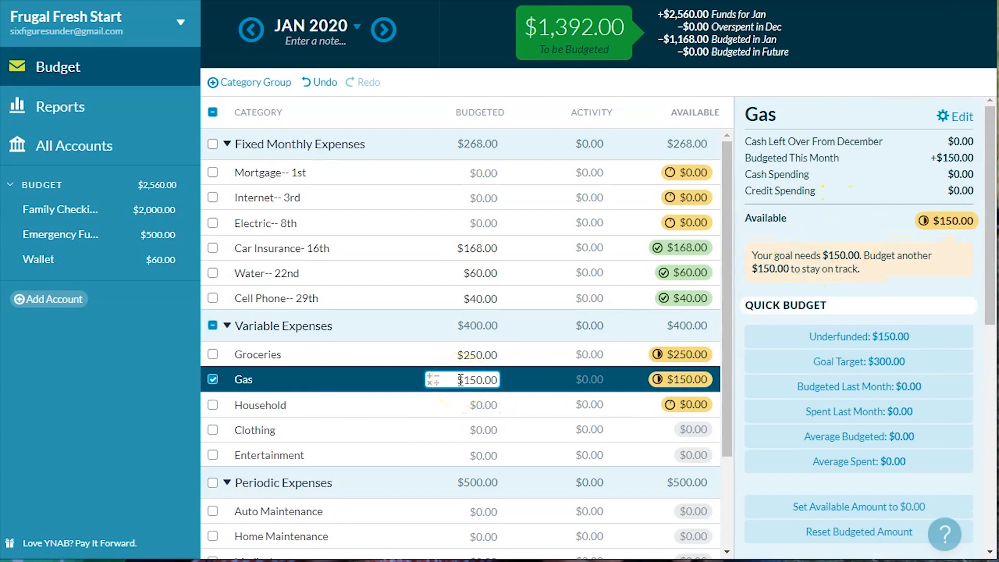
- Budget 50 for the Household category under Variable Expenses
{"action": "left_click", "coordinate": [438, 404]}
{"action": "type", "text": "50"}
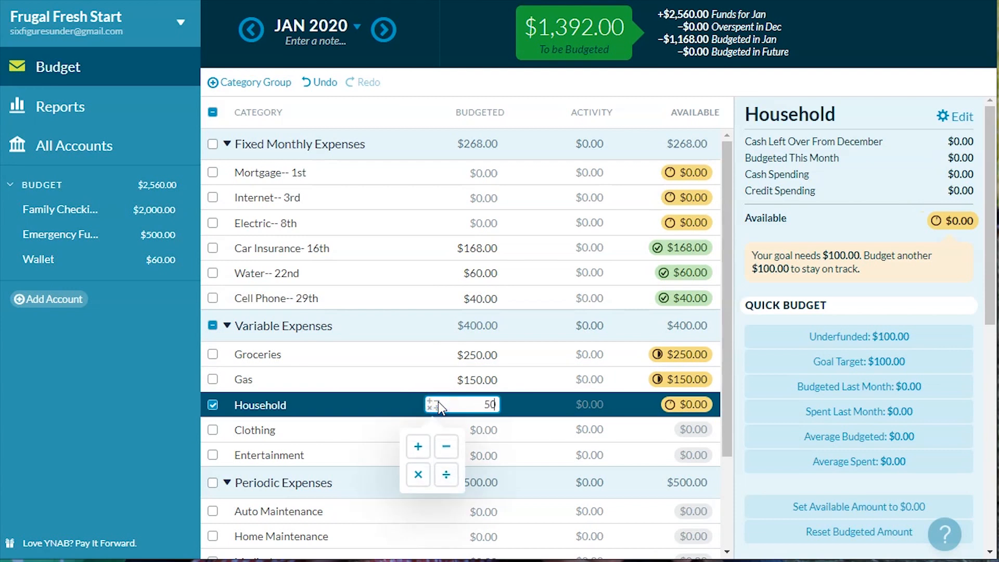
{"action": "left_click", "coordinate": [387, 383]}
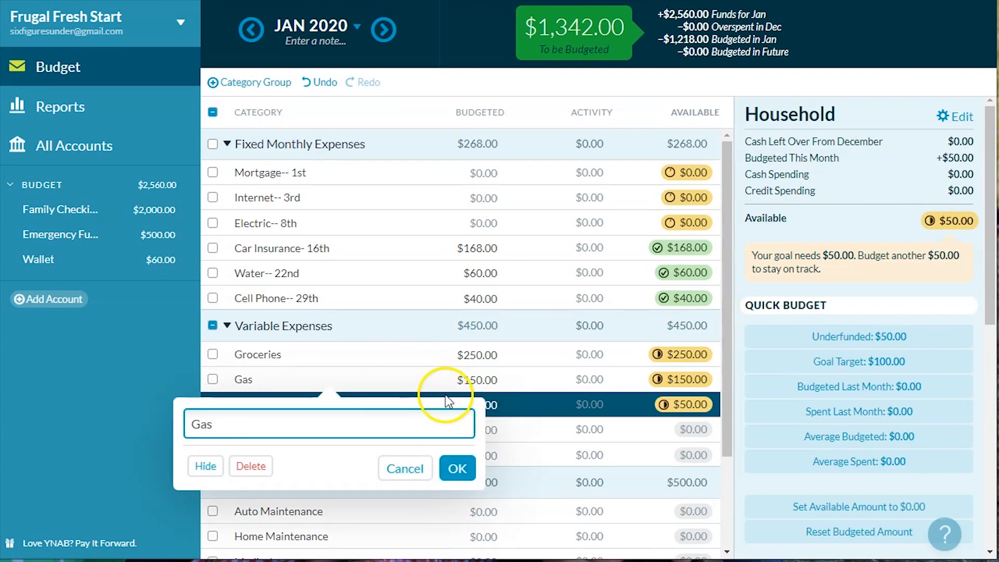
{"action": "left_click", "coordinate": [488, 174]}
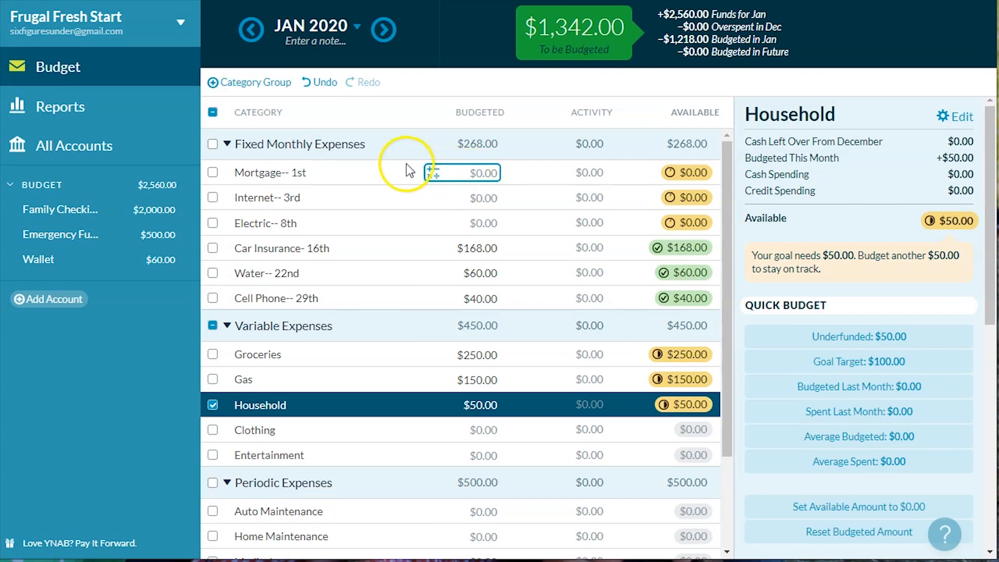
- Budget 1,000 for the Mortgage-- 1st category under Fixed Monthly Expenses
{"action": "left_click", "coordinate": [394, 174]}
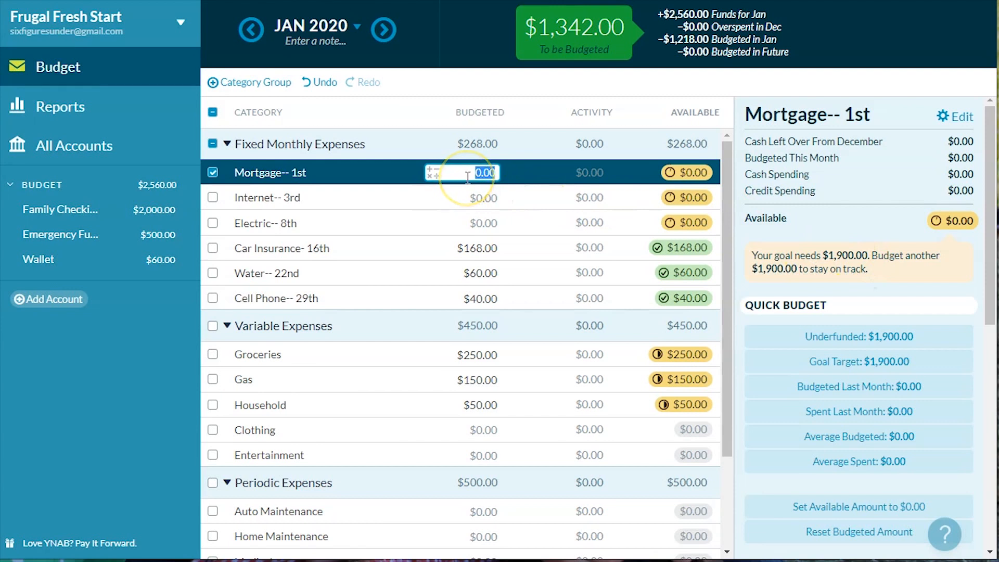
{"action": "type", "text": "1,000"}
{"action": "key", "text": "Return"}
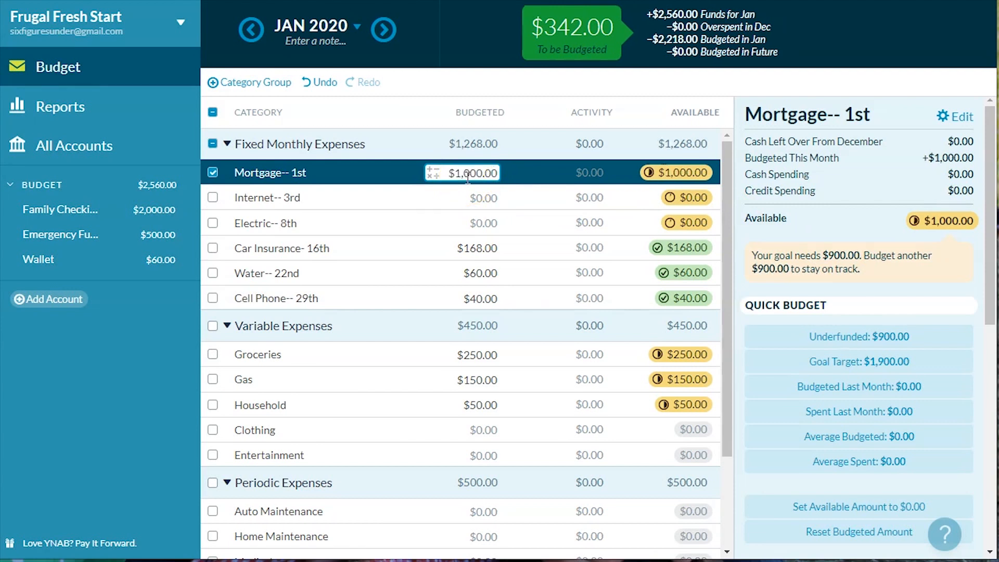
{"action": "left_click", "coordinate": [457, 195]}
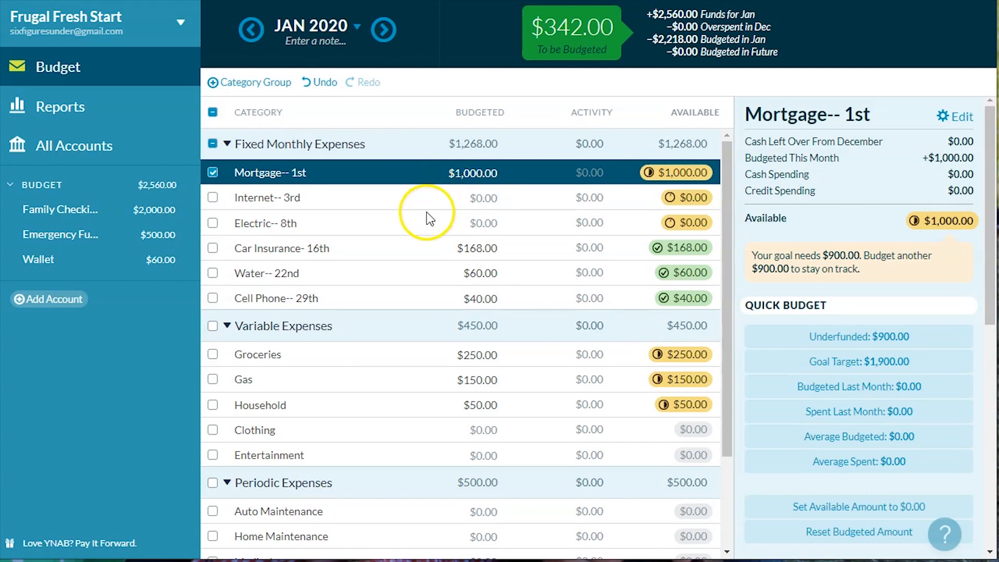
- Budget 200 for the Auto Maintenance category under Periodic Expenses
{"action": "scroll", "coordinate": [408, 263], "scroll_direction": "down", "scroll_amount": 2}
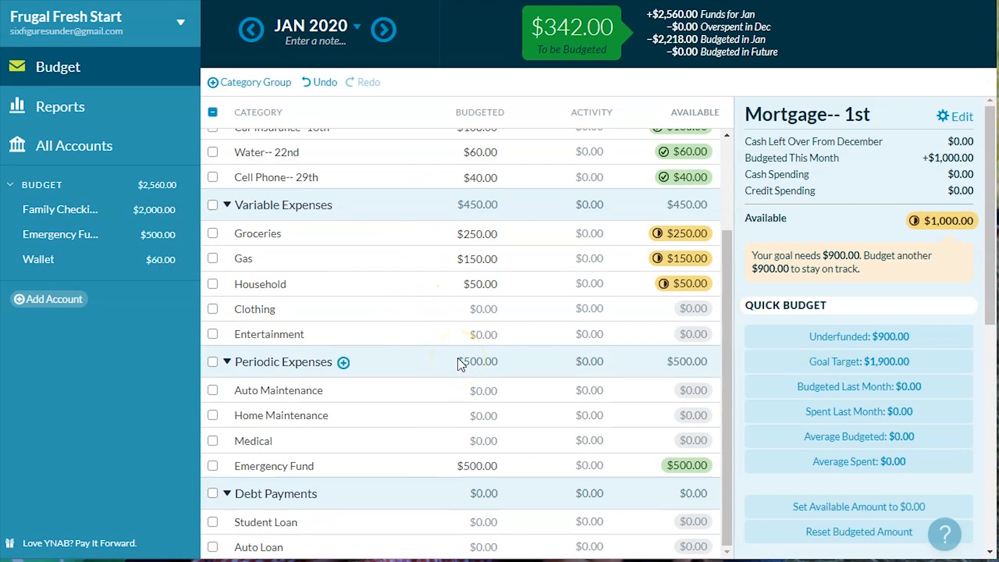
{"action": "left_click", "coordinate": [482, 387]}
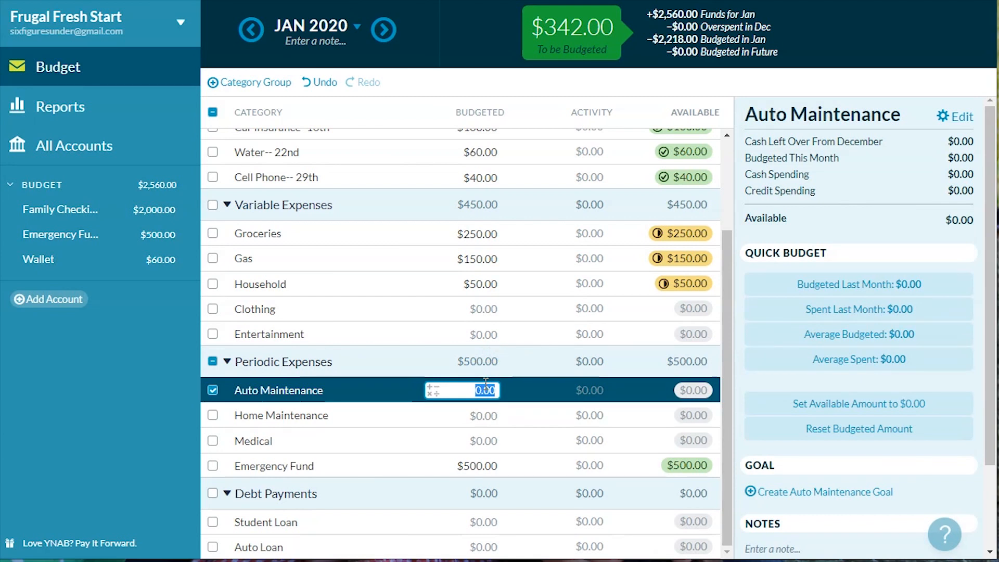
{"action": "type", "text": "200"}
{"action": "key", "text": "Return"}
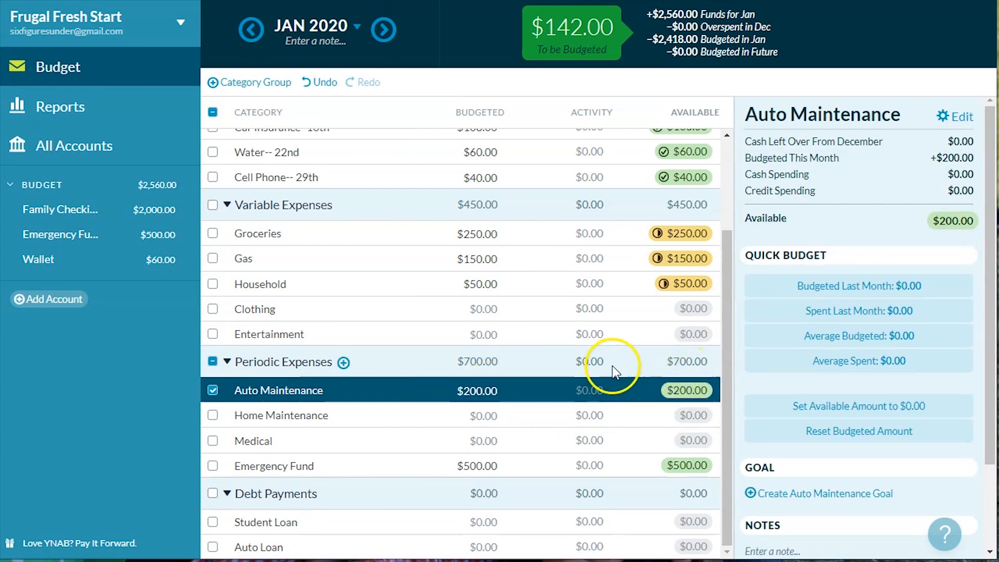
- Budget 100 for the Home Maintenance category and 42 for the Medical category
{"action": "left_click", "coordinate": [465, 413]}
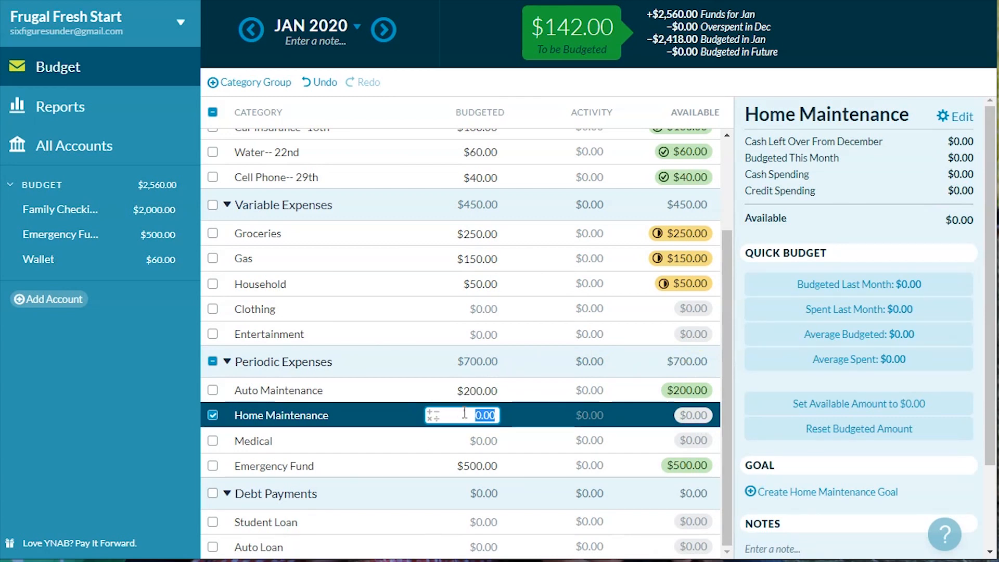
{"action": "type", "text": "10"}
{"action": "key", "text": "Return"}
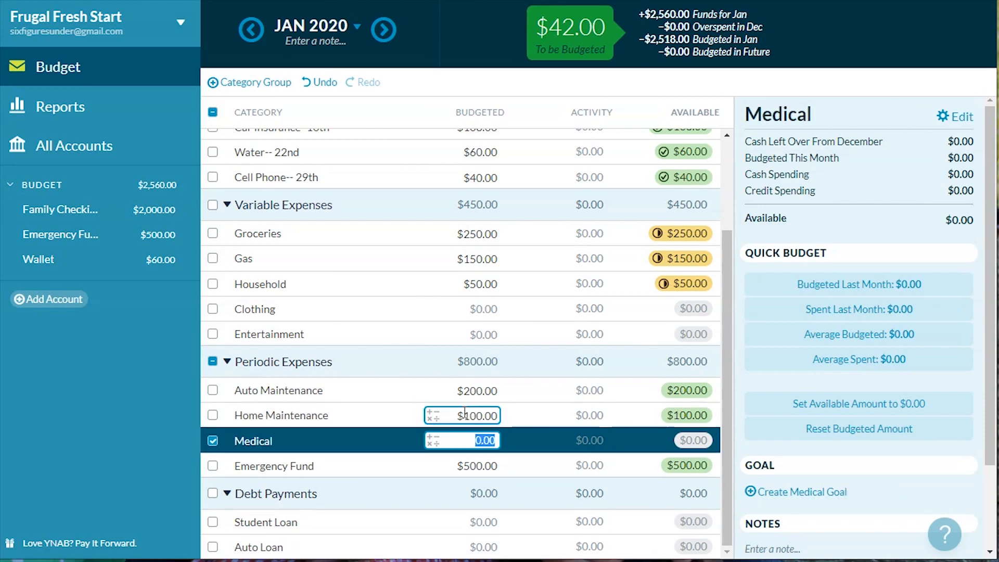
{"action": "type", "text": "42"}
{"action": "key", "text": "Return"}
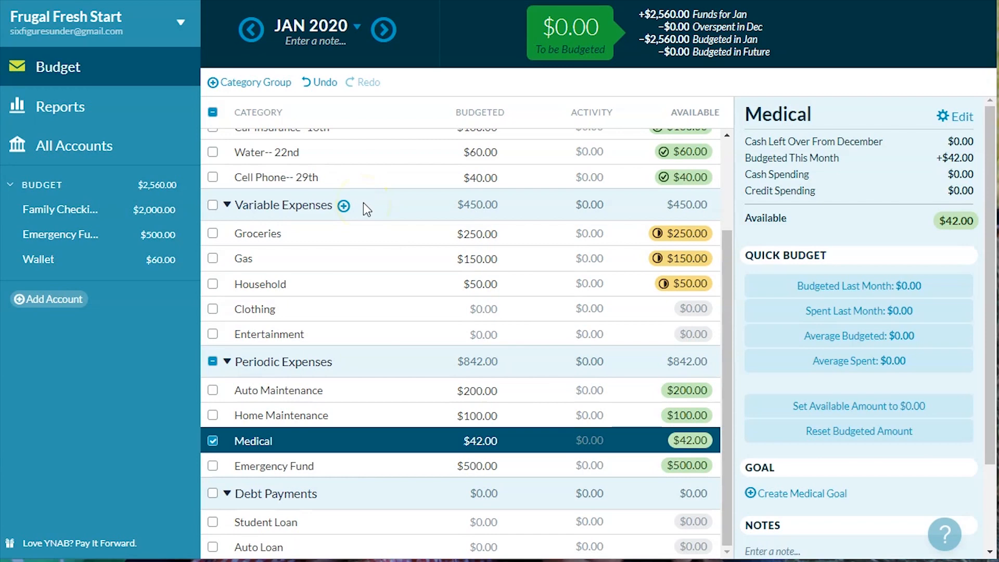
{"action": "scroll", "coordinate": [358, 197], "scroll_direction": "up", "scroll_amount": 3}
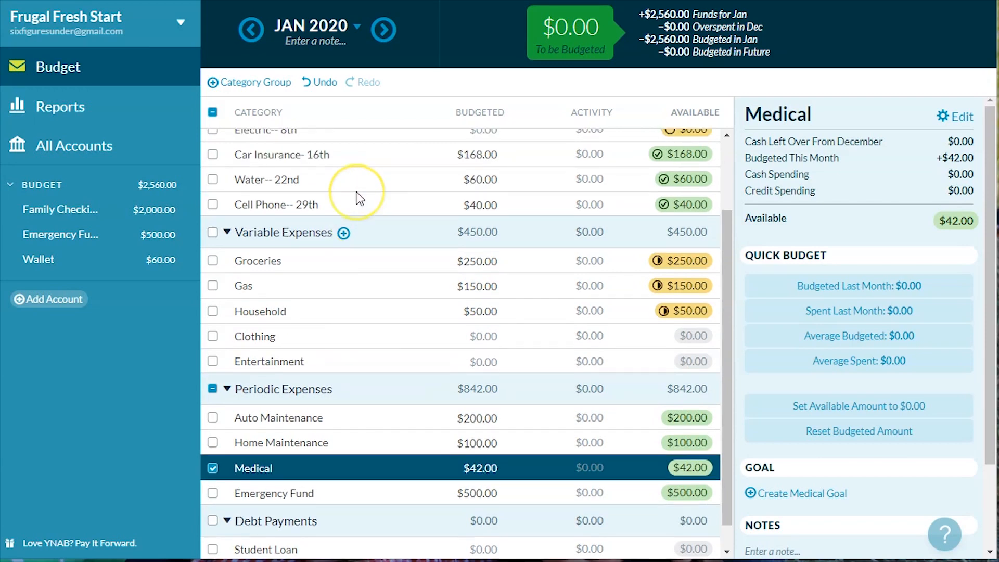
{"action": "left_click", "coordinate": [459, 173]}
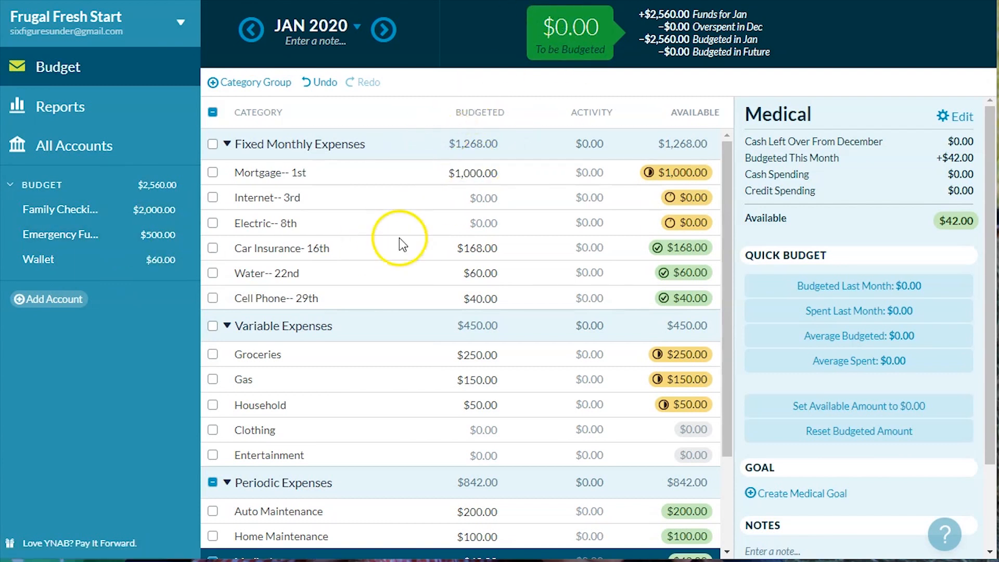
{"action": "left_click", "coordinate": [476, 264]}
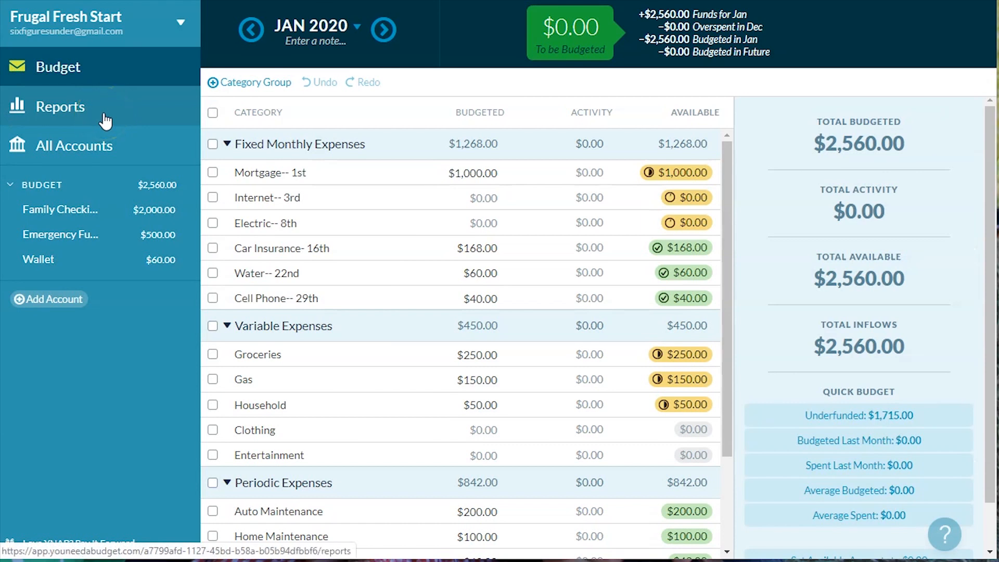
- Record a 1,500 inflow from payee work dated 01/09/2020 in Family Checking, categorized as To be Budgeted, and return to the budget
{"action": "left_click", "coordinate": [91, 210]}
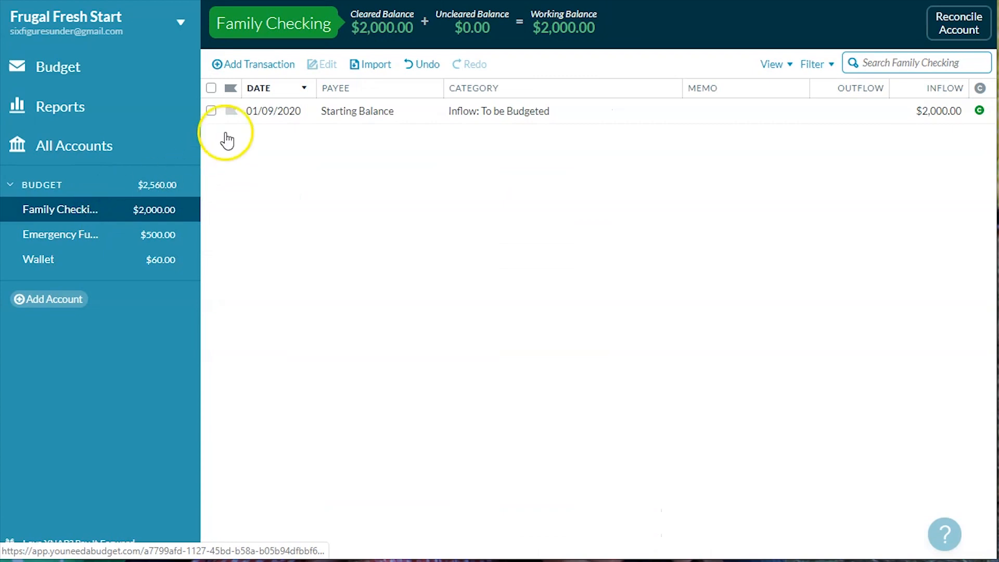
{"action": "left_click", "coordinate": [238, 67]}
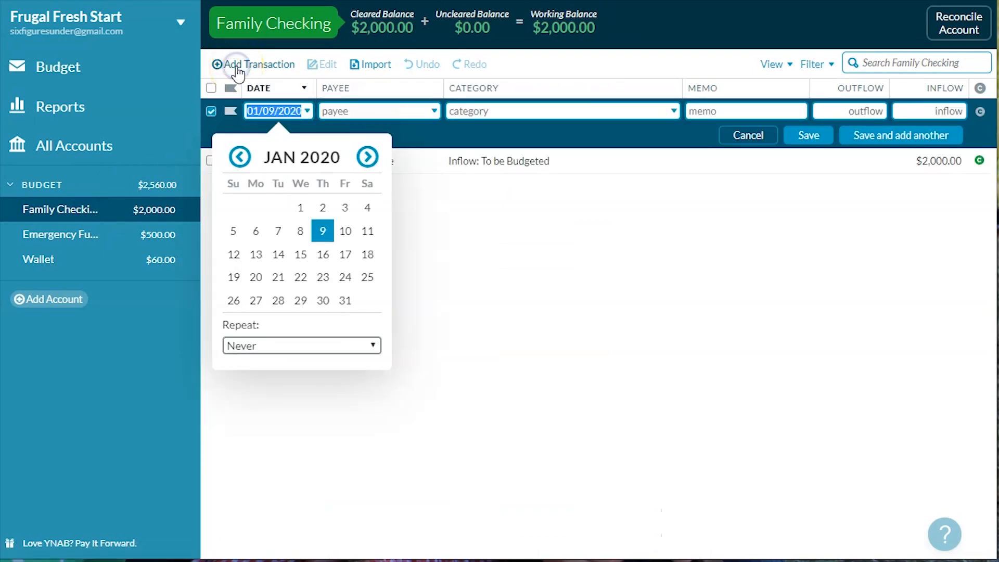
{"action": "left_click", "coordinate": [323, 231]}
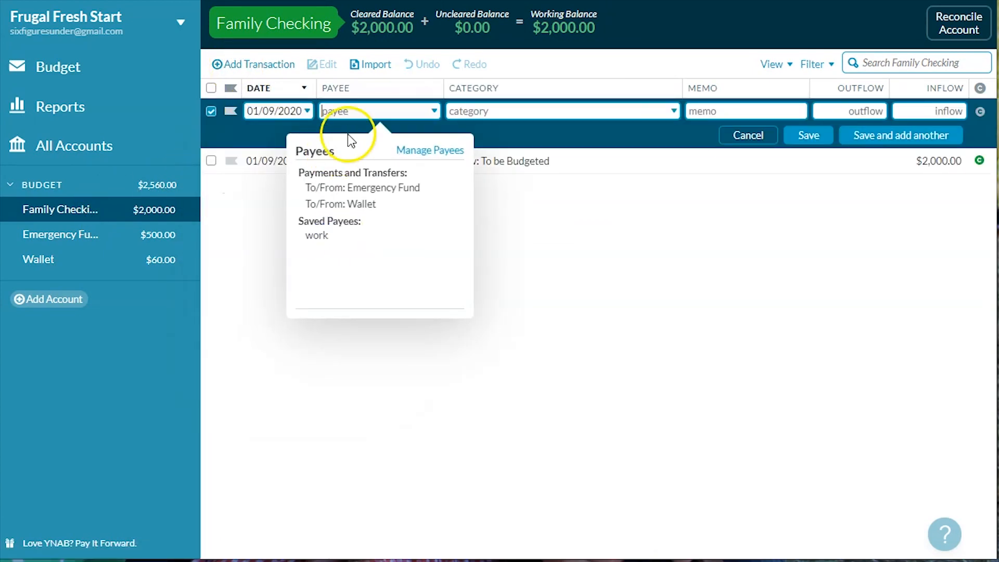
{"action": "left_click", "coordinate": [348, 110]}
{"action": "type", "text": "work"}
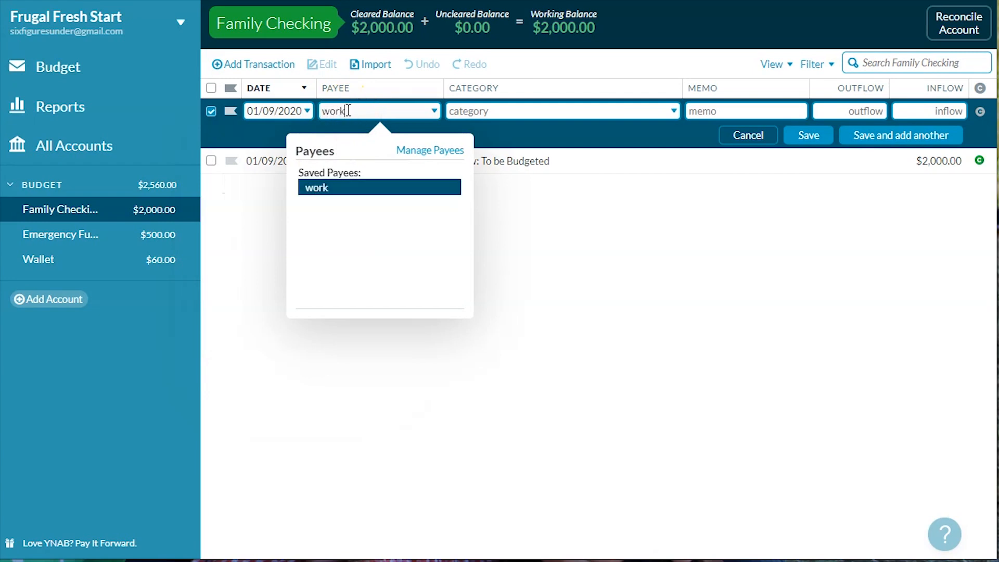
{"action": "left_click", "coordinate": [359, 186]}
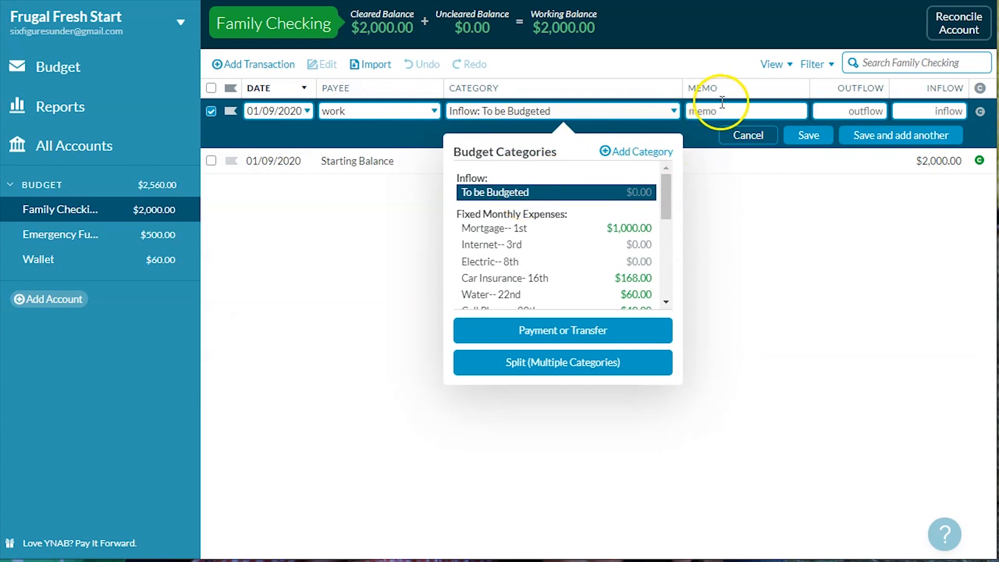
{"action": "left_click", "coordinate": [850, 106]}
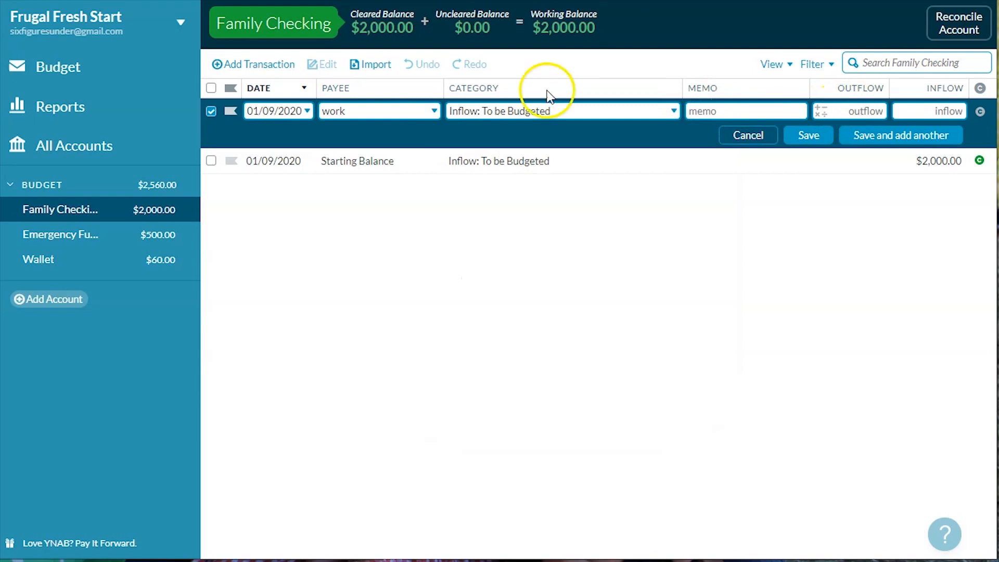
{"action": "left_click", "coordinate": [951, 111]}
{"action": "type", "text": "1500"}
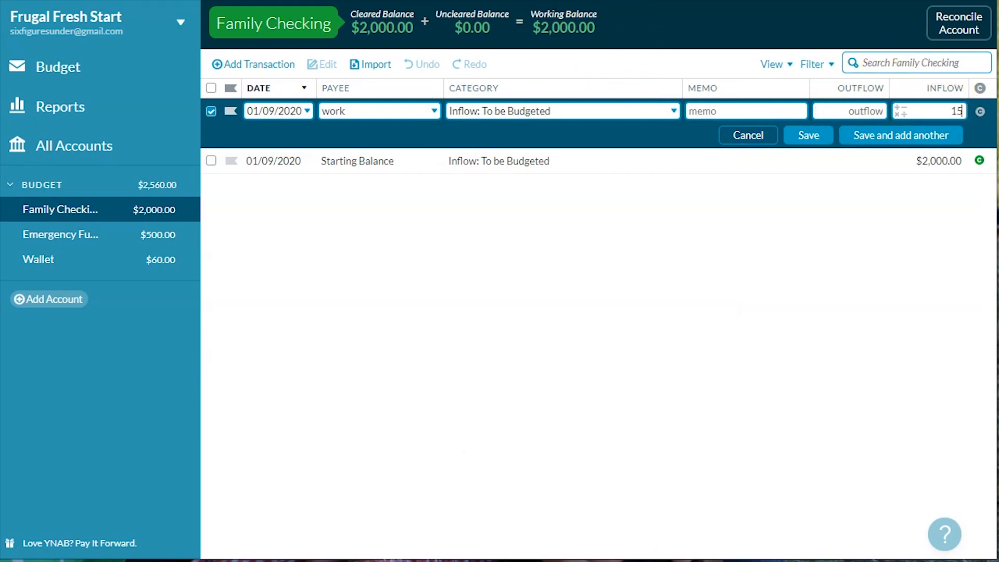
{"action": "left_click", "coordinate": [810, 135]}
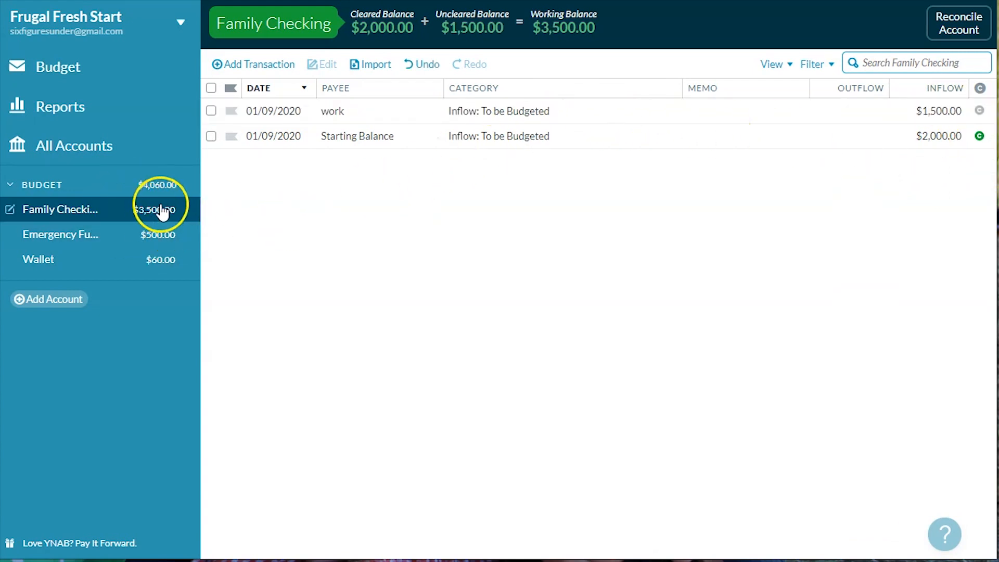
{"action": "left_click", "coordinate": [35, 83]}
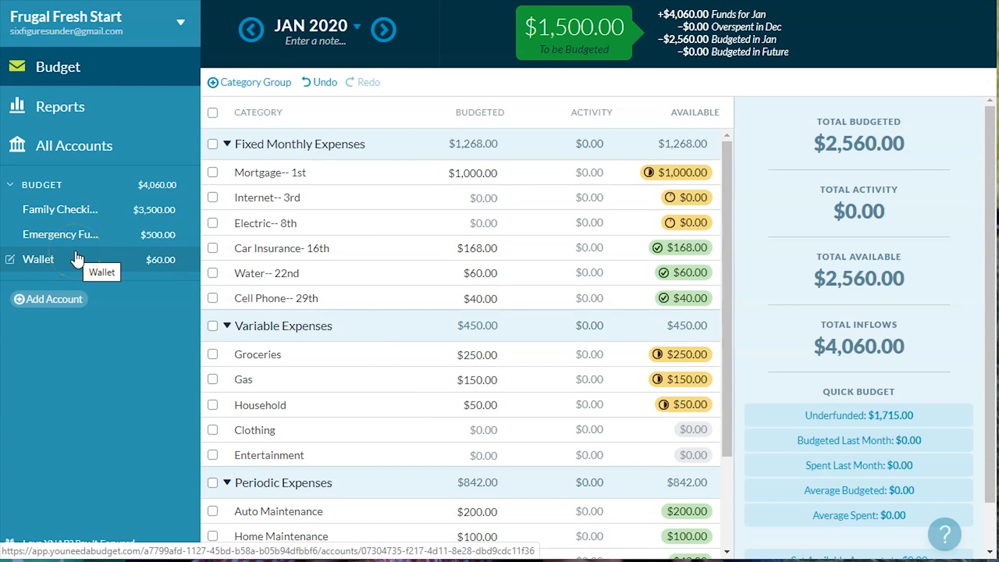
- Start a new transaction in the Family Checking account with Sam's Club as the payee
{"action": "left_click", "coordinate": [57, 213]}
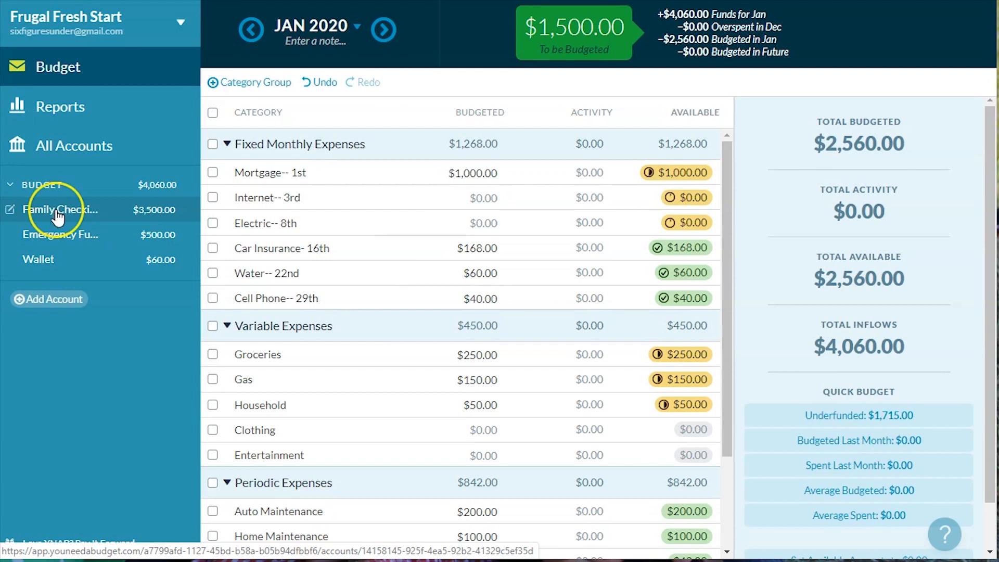
{"action": "left_click", "coordinate": [58, 213]}
{"action": "left_click", "coordinate": [212, 173]}
{"action": "left_click", "coordinate": [254, 64]}
{"action": "type", "text": "Sam"}
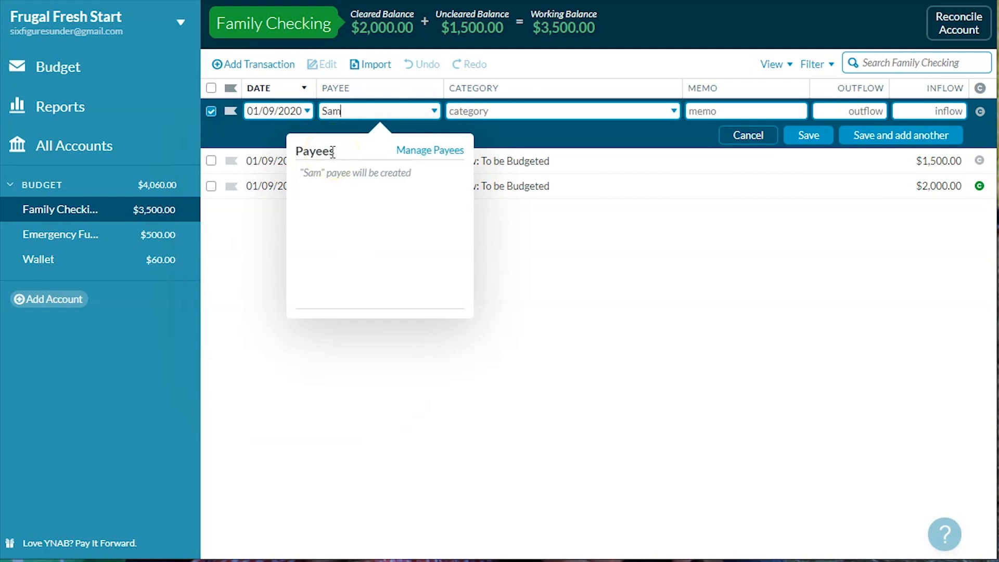
{"action": "type", "text": "'s Club"}
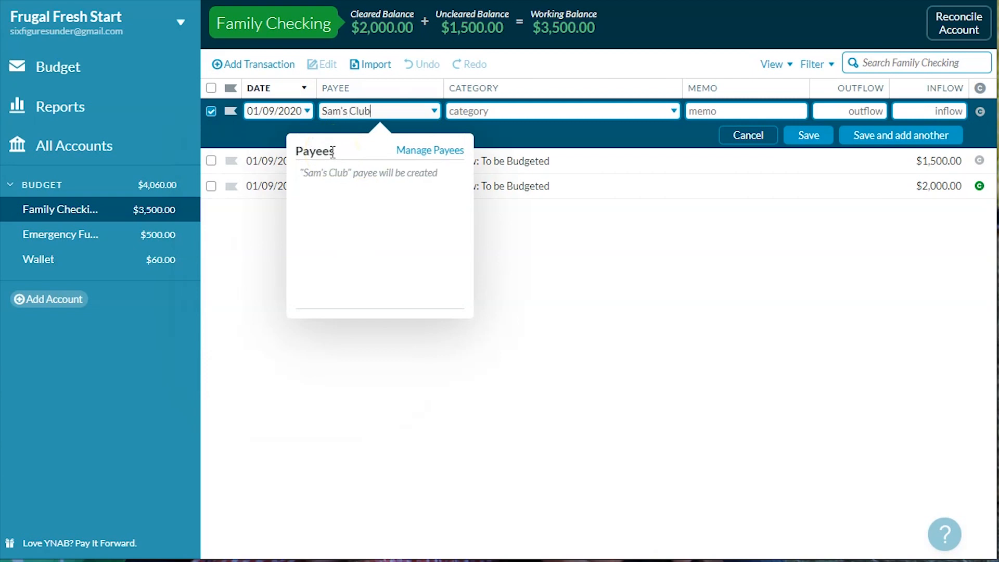
{"action": "key", "text": "Tab"}
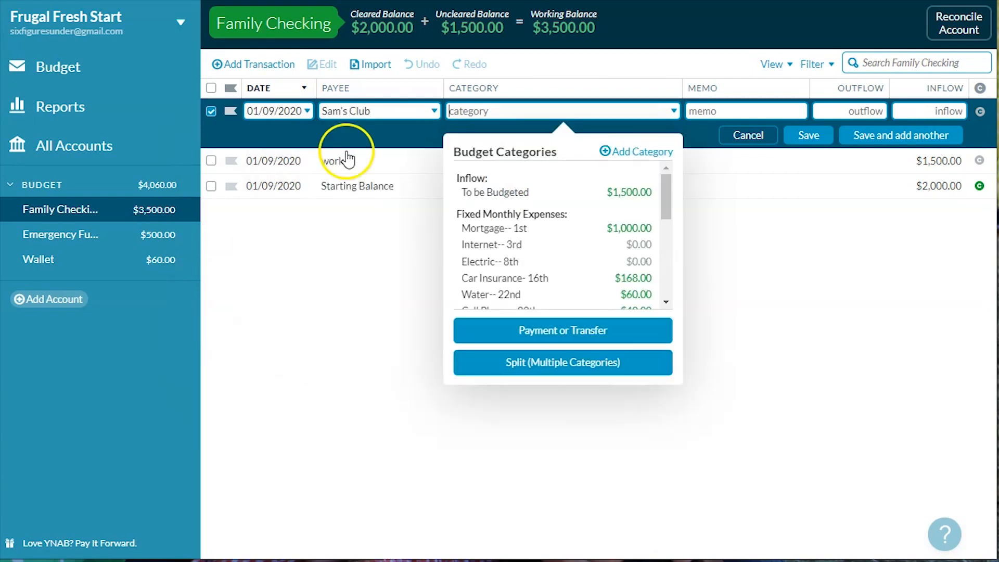
- Assign the Sam's Club transaction to Groceries with an outflow of 50 and save it
{"action": "scroll", "coordinate": [548, 240], "scroll_direction": "down", "scroll_amount": 5}
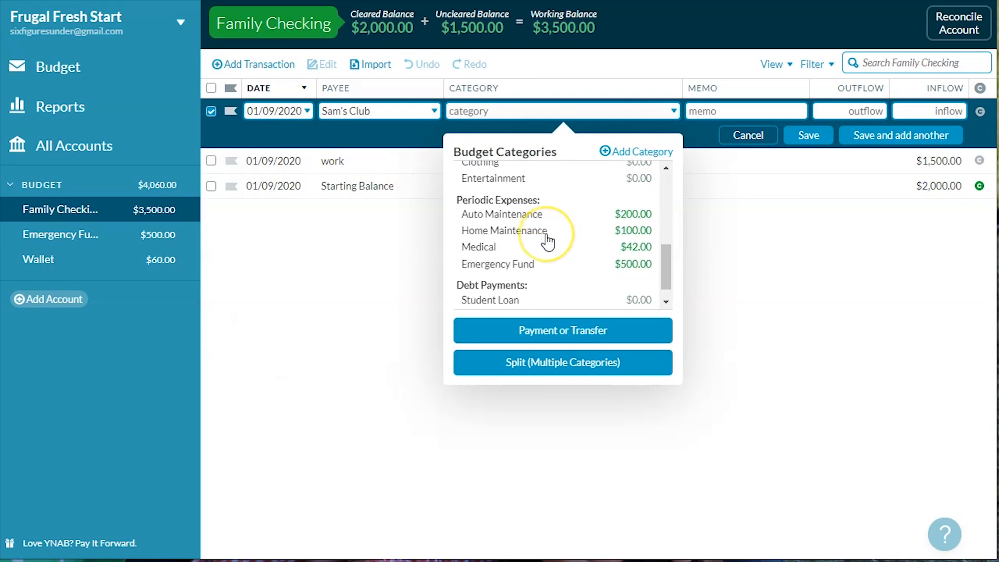
{"action": "scroll", "coordinate": [548, 240], "scroll_direction": "up", "scroll_amount": 2}
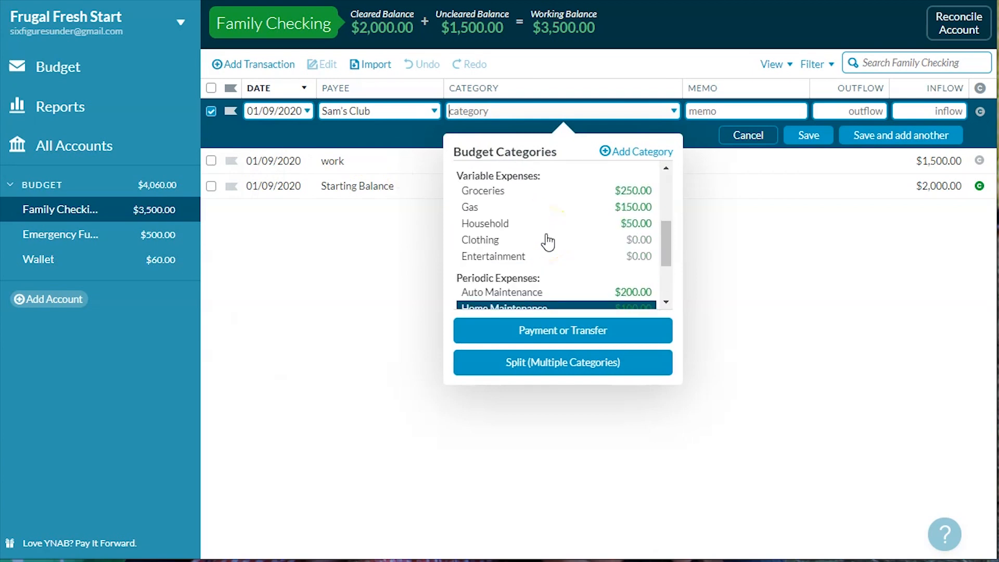
{"action": "left_click", "coordinate": [502, 191]}
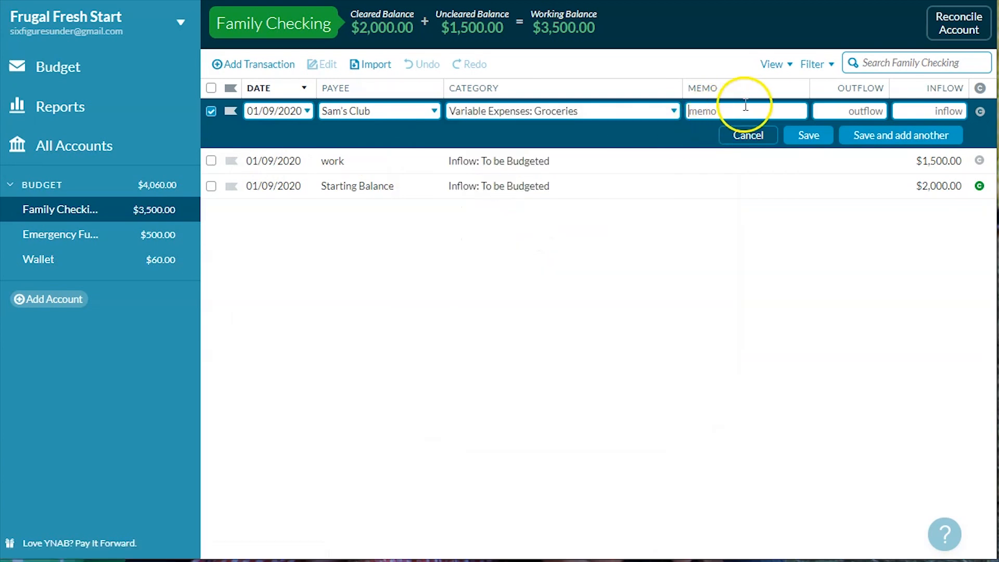
{"action": "left_click", "coordinate": [853, 109]}
{"action": "type", "text": "50"}
{"action": "left_click", "coordinate": [808, 135]}
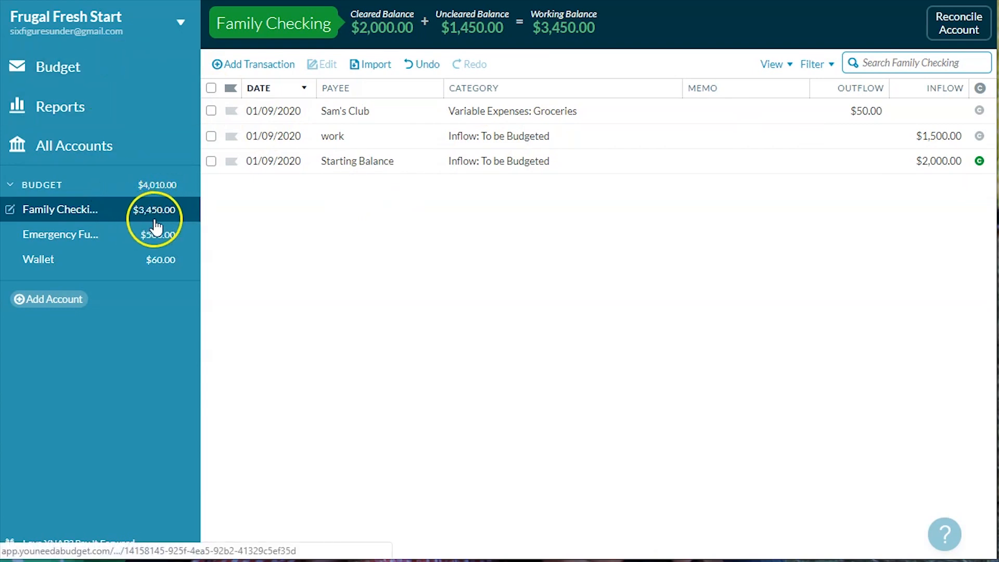
- Return to the budget and review the Groceries category's goal status and its January spending activity
{"action": "left_click", "coordinate": [73, 69]}
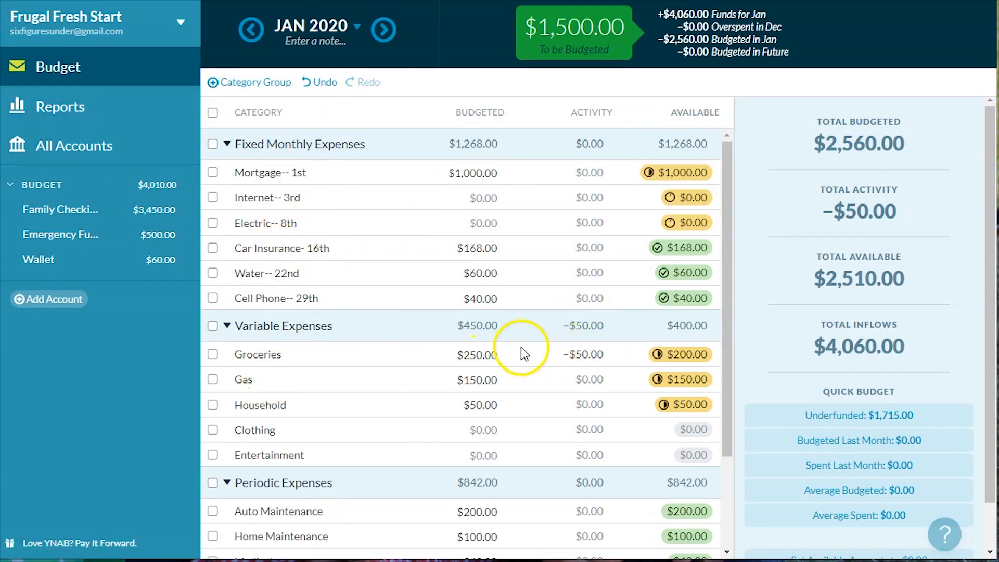
{"action": "left_click", "coordinate": [474, 351]}
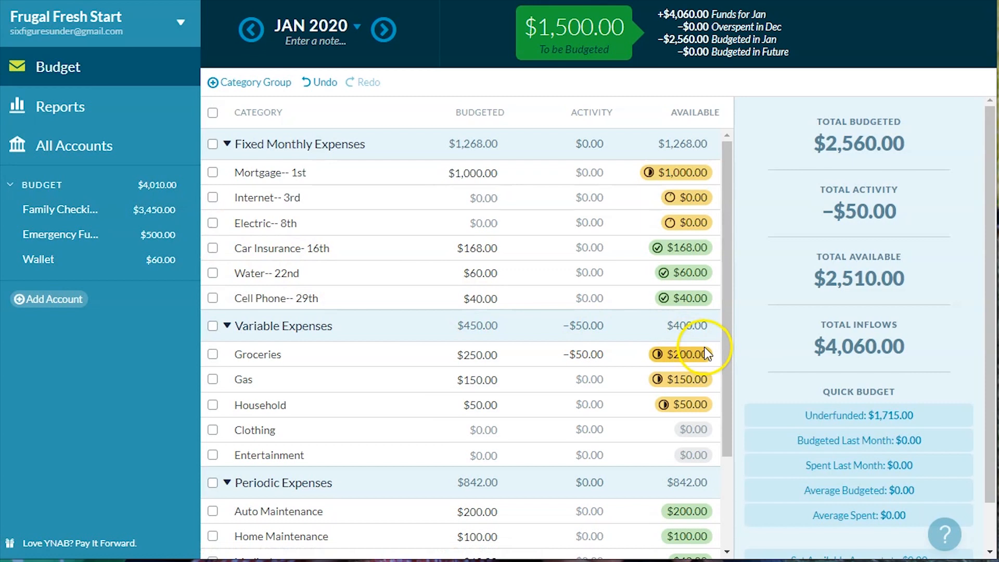
{"action": "mouse_move", "coordinate": [670, 355]}
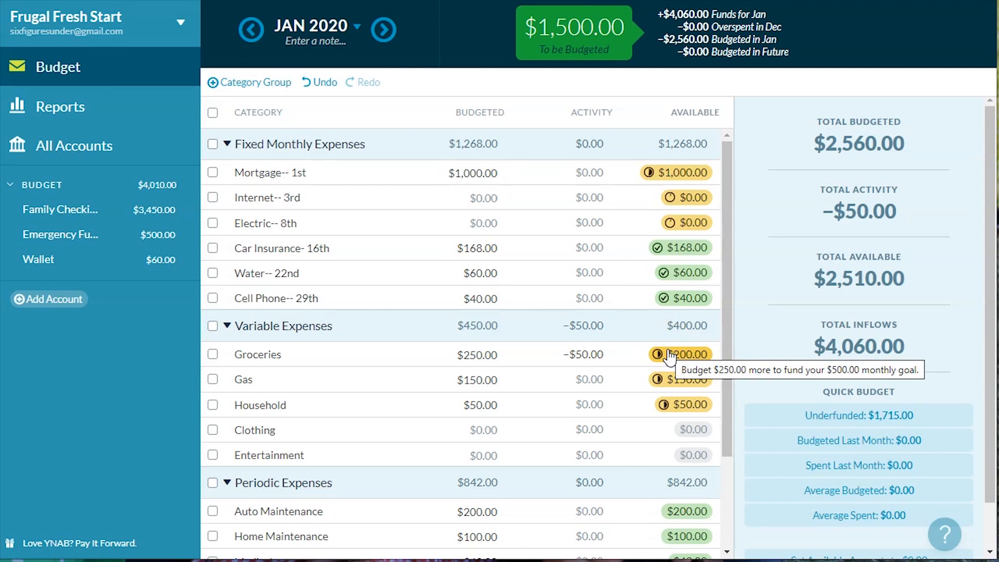
{"action": "left_click", "coordinate": [582, 358]}
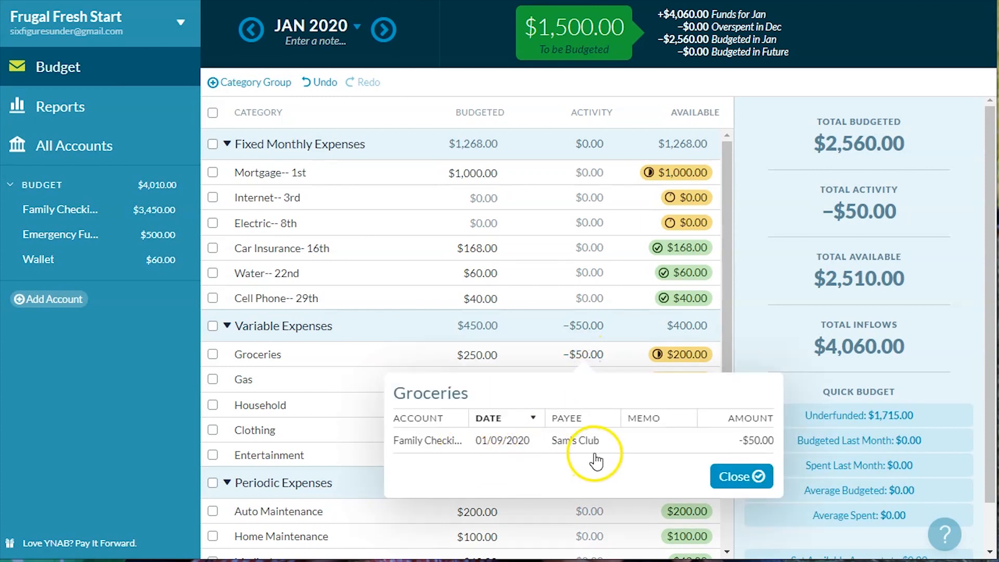
{"action": "left_click", "coordinate": [738, 476]}
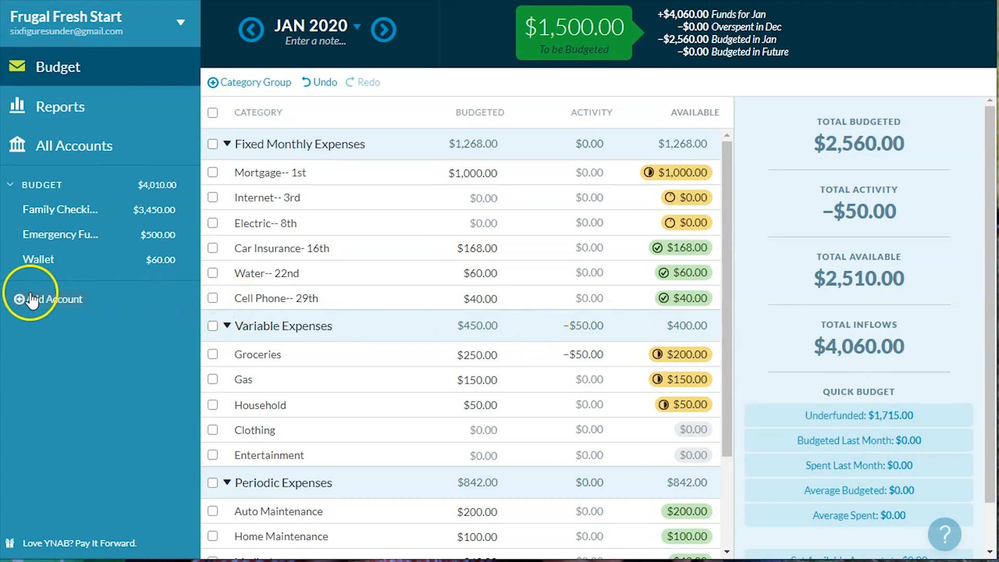
- Start a Family Checking transaction dated 01/09/2020 with payee Target, split across multiple categories
{"action": "left_click", "coordinate": [77, 217]}
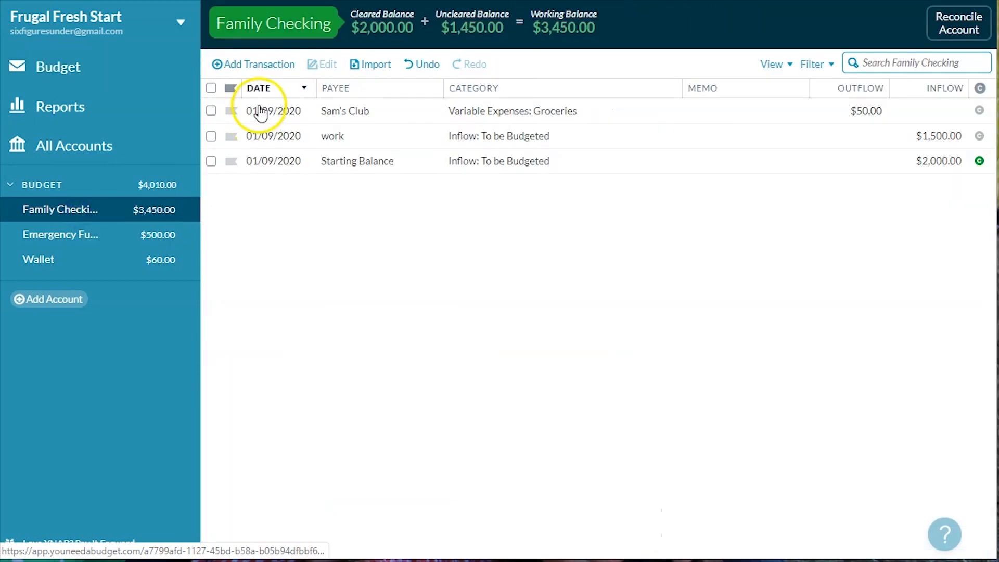
{"action": "left_click", "coordinate": [257, 65]}
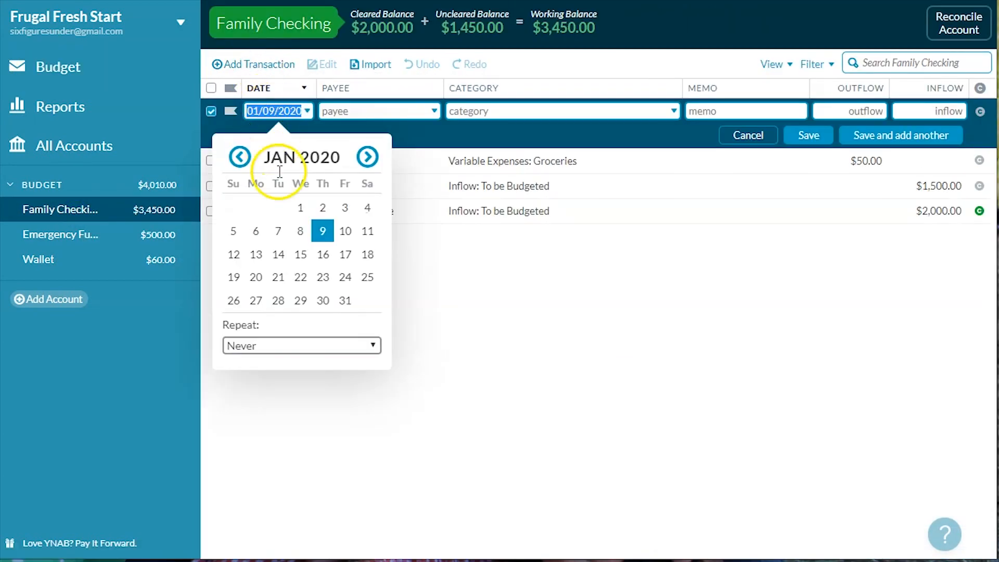
{"action": "left_click", "coordinate": [323, 223]}
{"action": "left_click", "coordinate": [333, 108]}
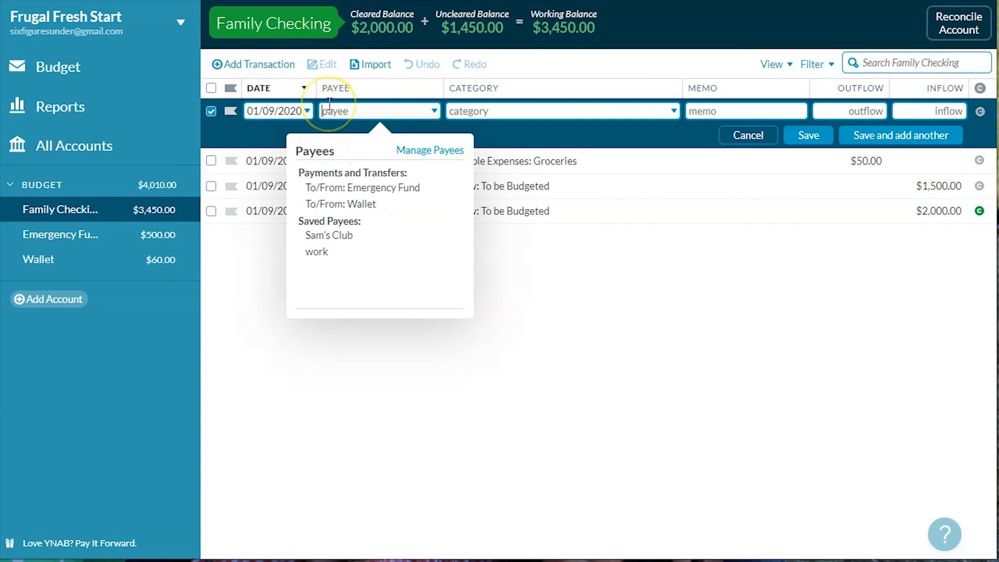
{"action": "type", "text": "Target"}
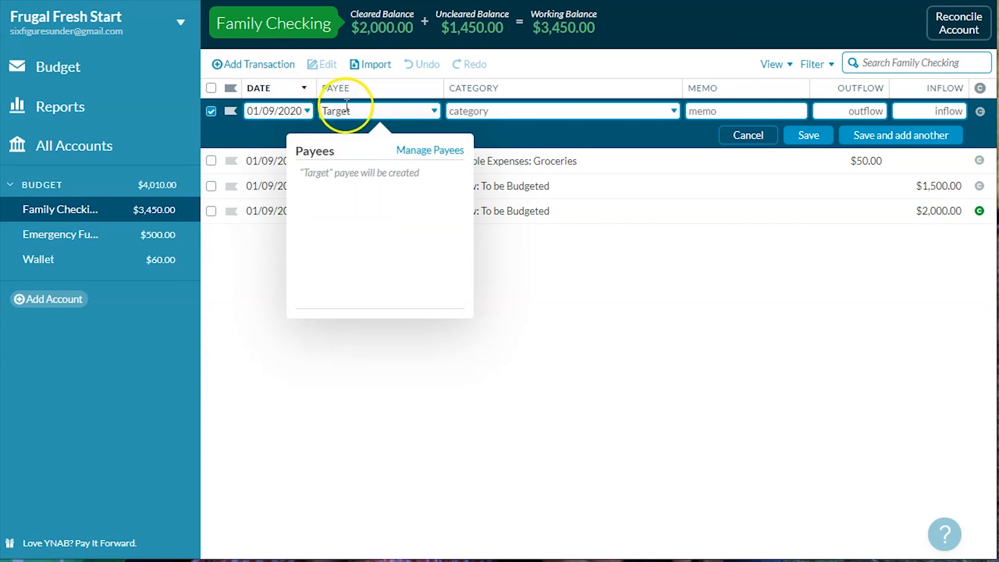
{"action": "left_click", "coordinate": [459, 112]}
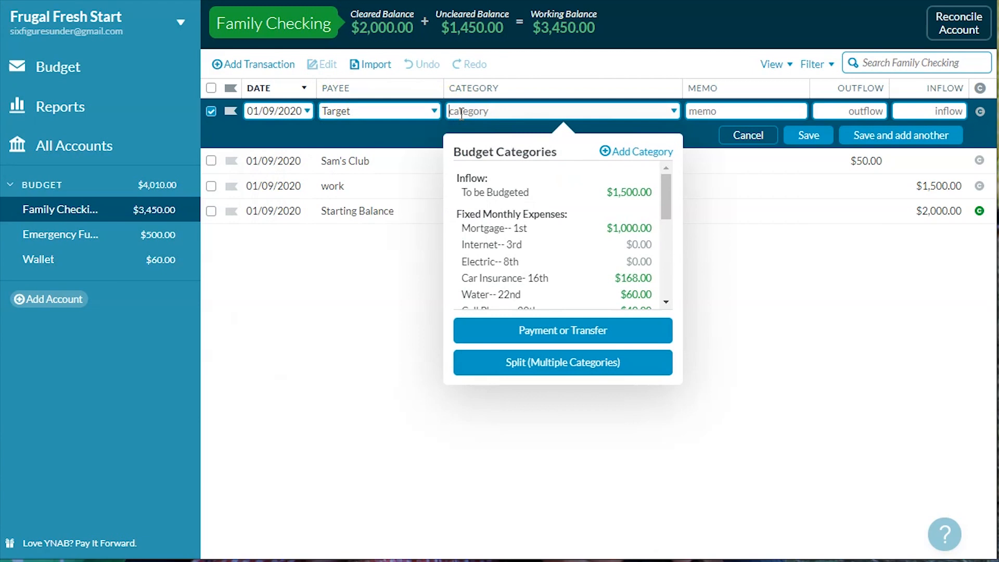
{"action": "left_click", "coordinate": [529, 364]}
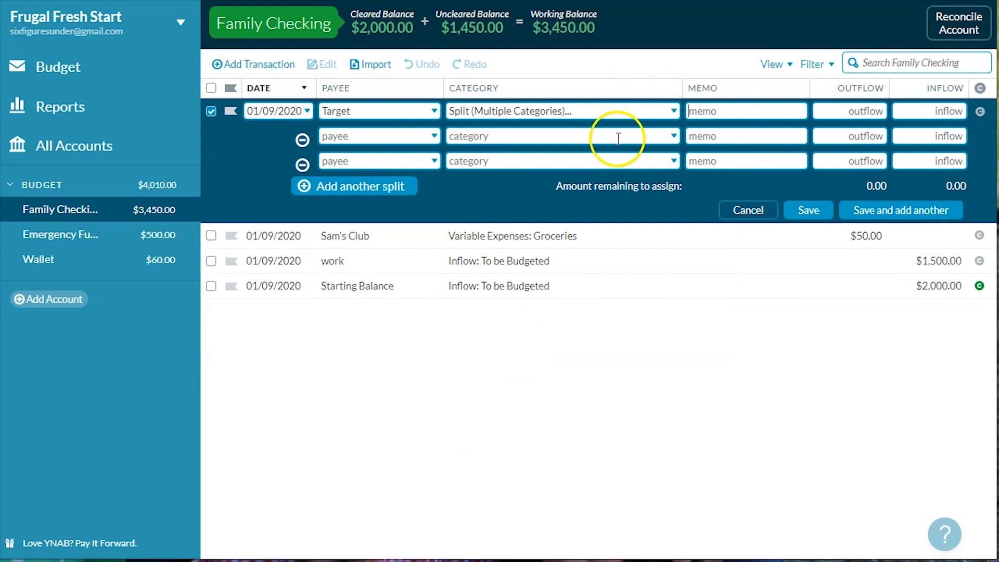
- Set the Target transaction's total outflow to 50 and assign 10 of it to Groceries on the first split line
{"action": "left_click", "coordinate": [854, 109]}
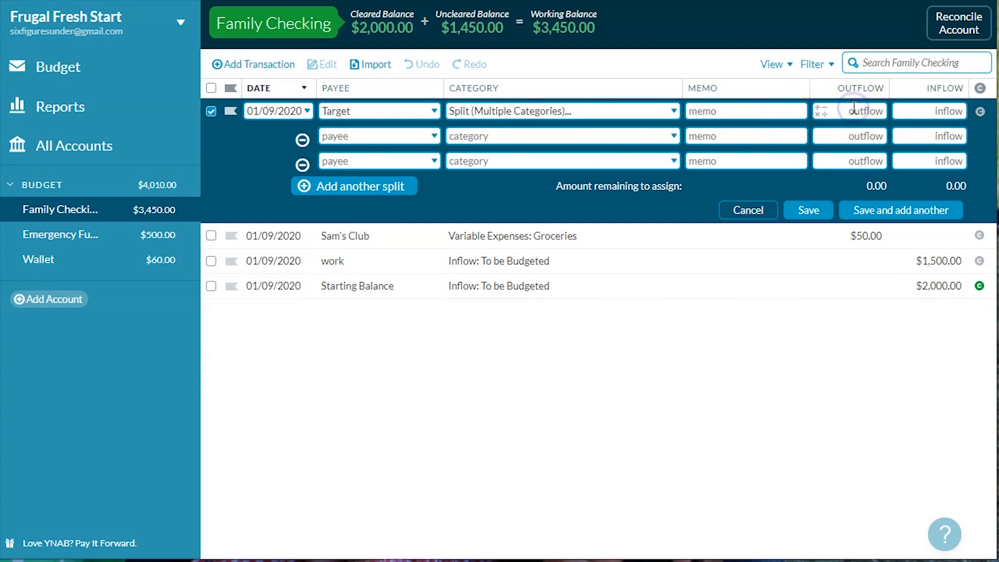
{"action": "type", "text": "50"}
{"action": "left_click", "coordinate": [616, 132]}
{"action": "scroll", "coordinate": [557, 250], "scroll_direction": "down", "scroll_amount": 3}
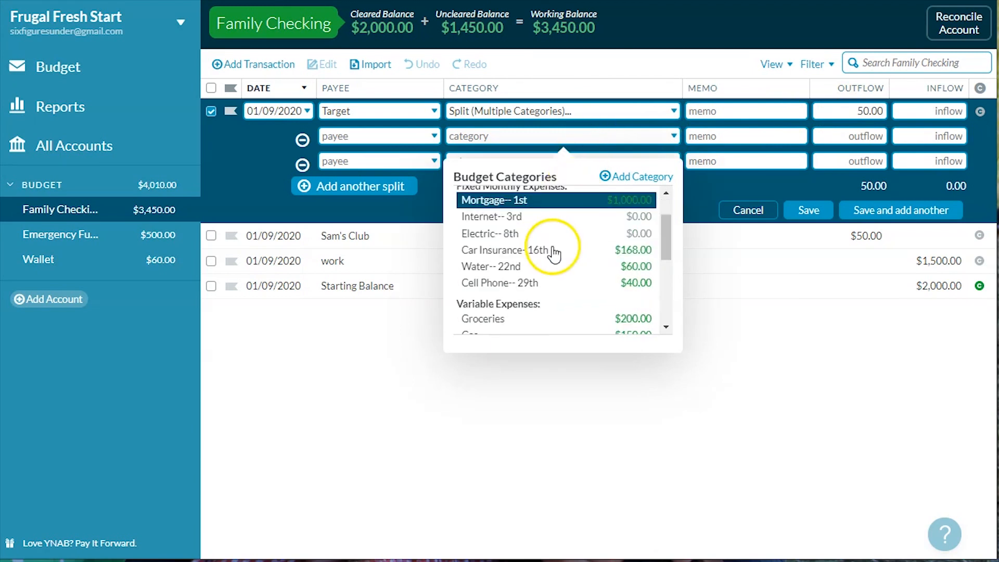
{"action": "left_click", "coordinate": [517, 301]}
{"action": "left_click", "coordinate": [832, 136]}
{"action": "type", "text": "10"}
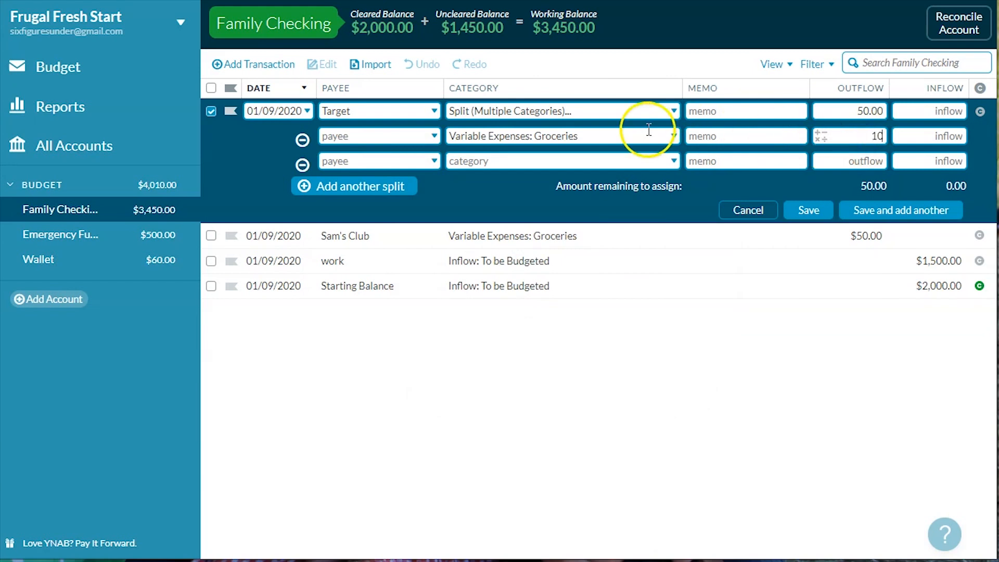
- Assign 40 to Household on the second split line, save the Target transaction and return to the budget
{"action": "left_click", "coordinate": [593, 162]}
{"action": "scroll", "coordinate": [564, 218], "scroll_direction": "down", "scroll_amount": 5}
{"action": "scroll", "coordinate": [565, 227], "scroll_direction": "up", "scroll_amount": 2}
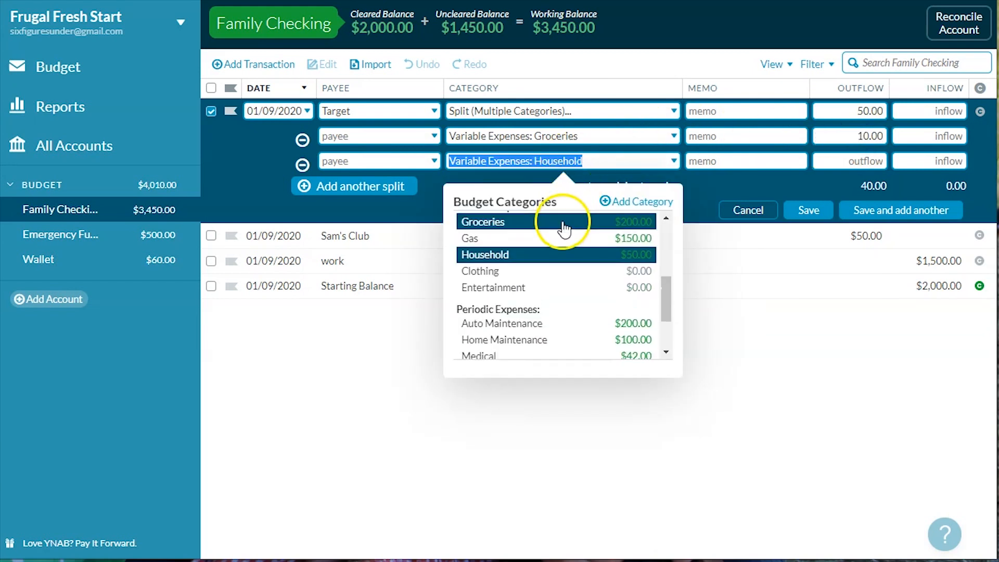
{"action": "left_click", "coordinate": [546, 254]}
{"action": "left_click", "coordinate": [866, 161]}
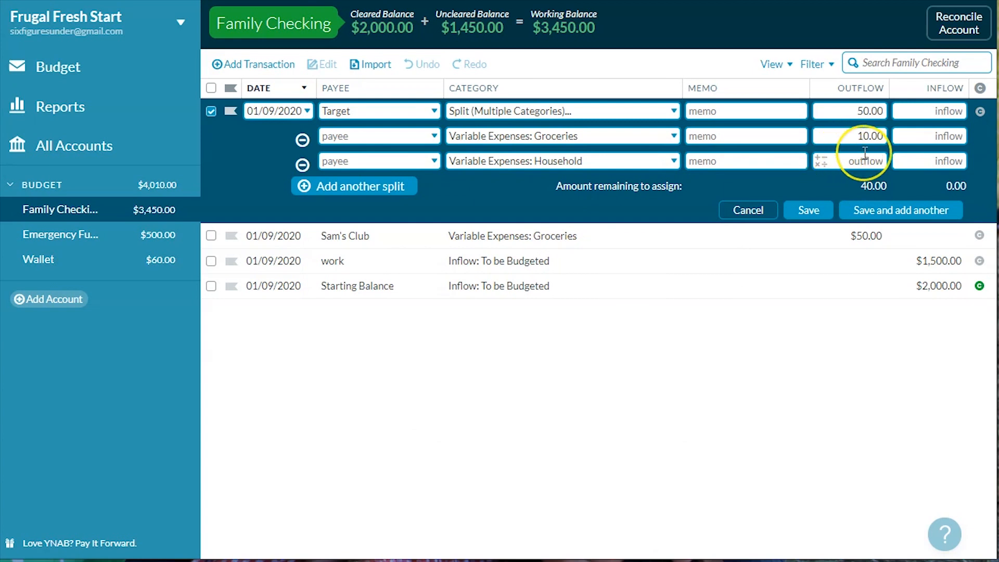
{"action": "type", "text": "40"}
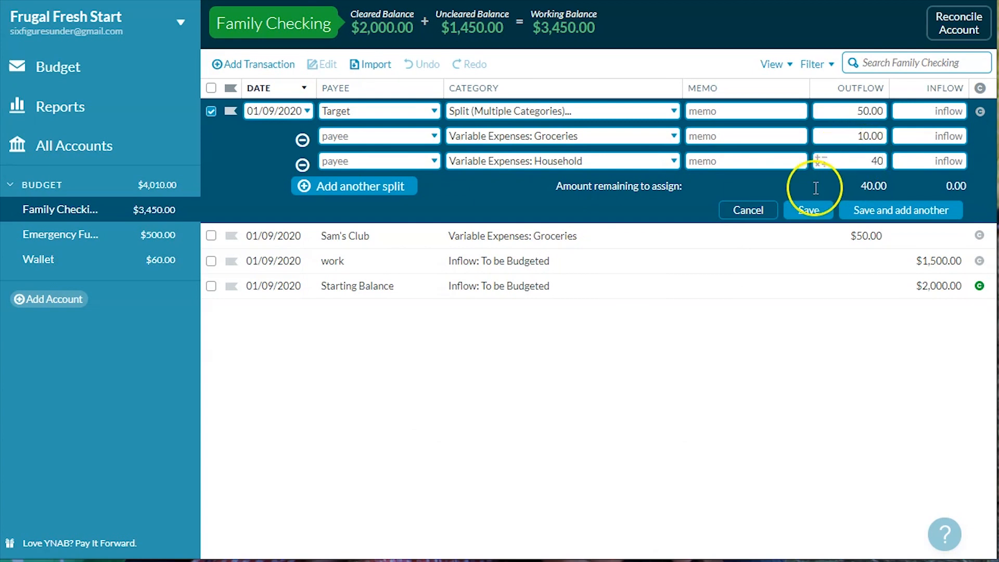
{"action": "left_click", "coordinate": [809, 210]}
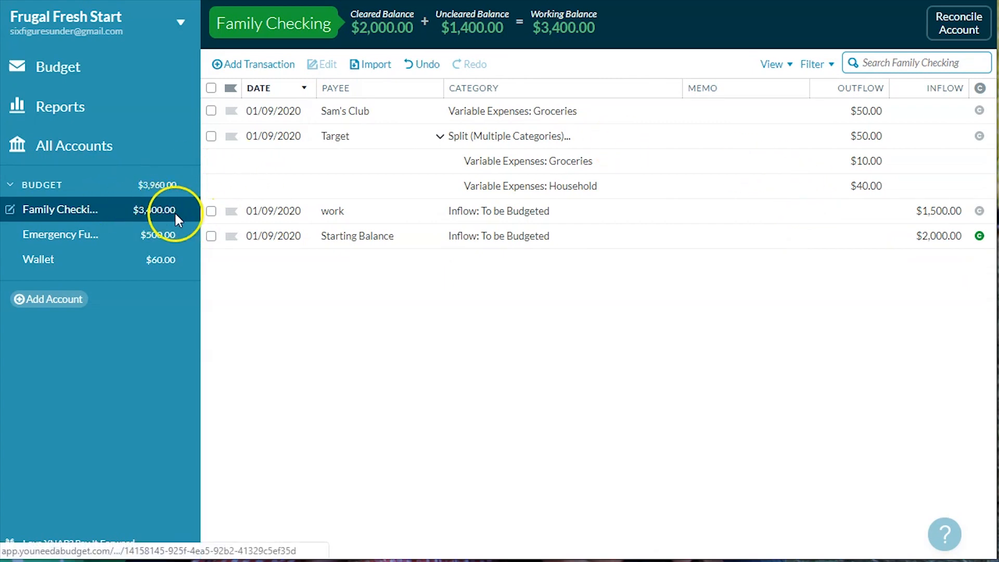
{"action": "left_click", "coordinate": [70, 74]}
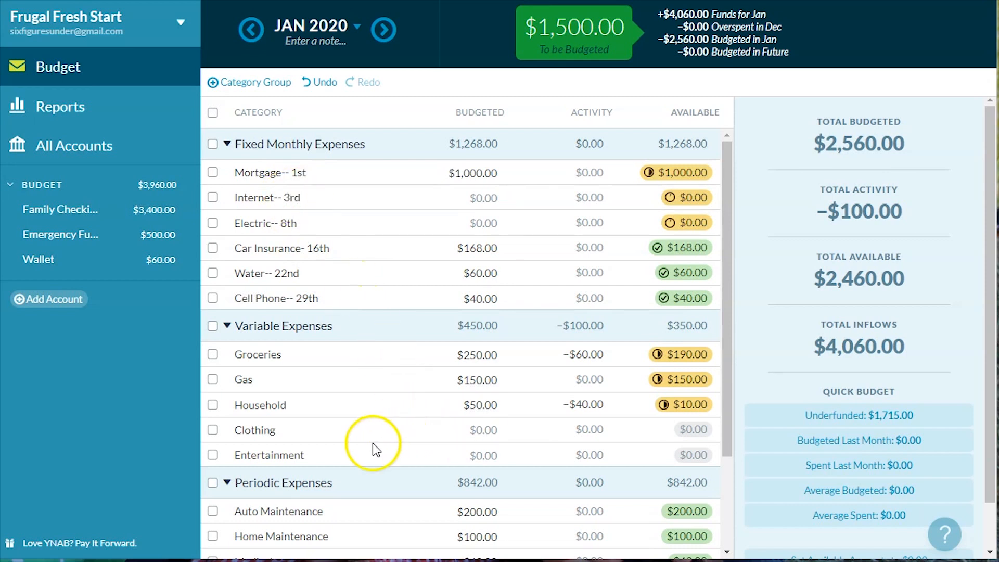
{"action": "left_click", "coordinate": [471, 449]}
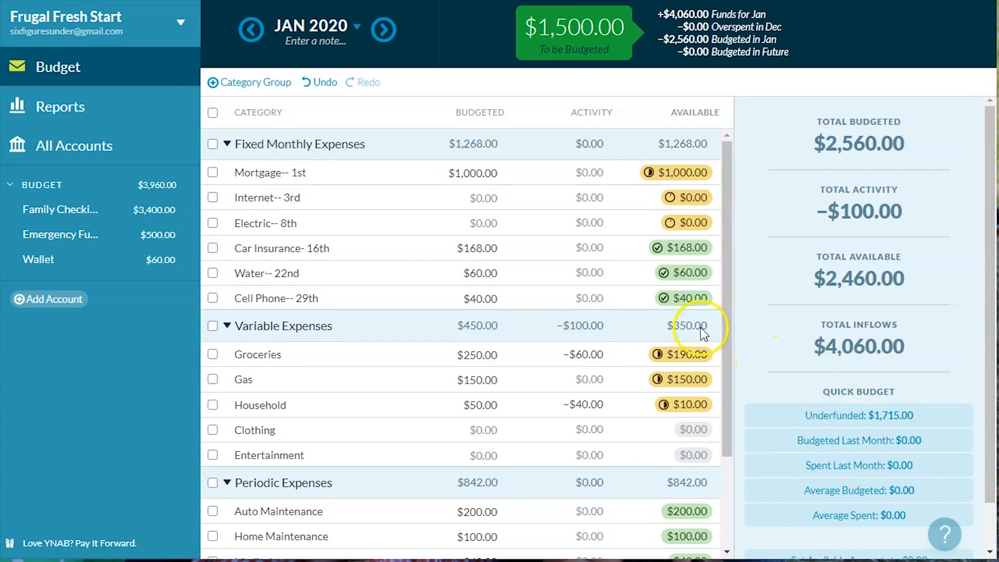
- Start adding an unlinked Credit Card account nicknamed Visa with a current balance of 300
{"action": "left_click", "coordinate": [38, 305]}
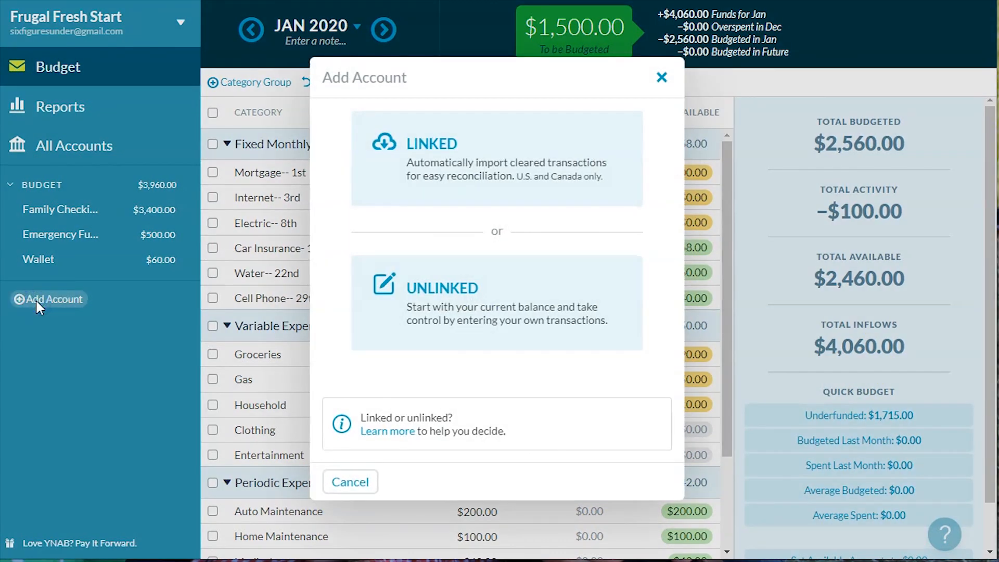
{"action": "left_click", "coordinate": [437, 315]}
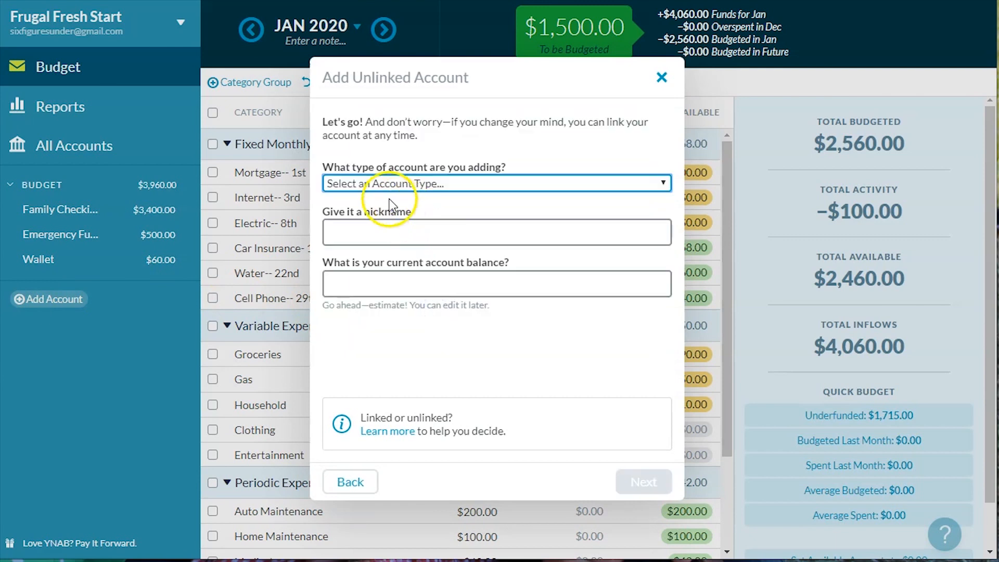
{"action": "left_click", "coordinate": [370, 183]}
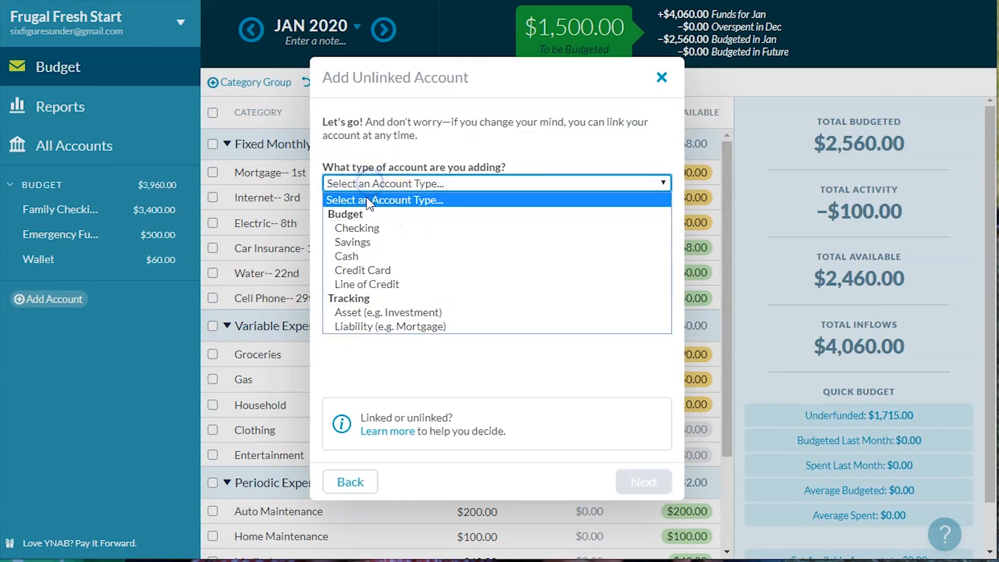
{"action": "left_click", "coordinate": [365, 268]}
{"action": "left_click", "coordinate": [339, 233]}
{"action": "type", "text": "Visa"}
{"action": "left_click", "coordinate": [375, 285]}
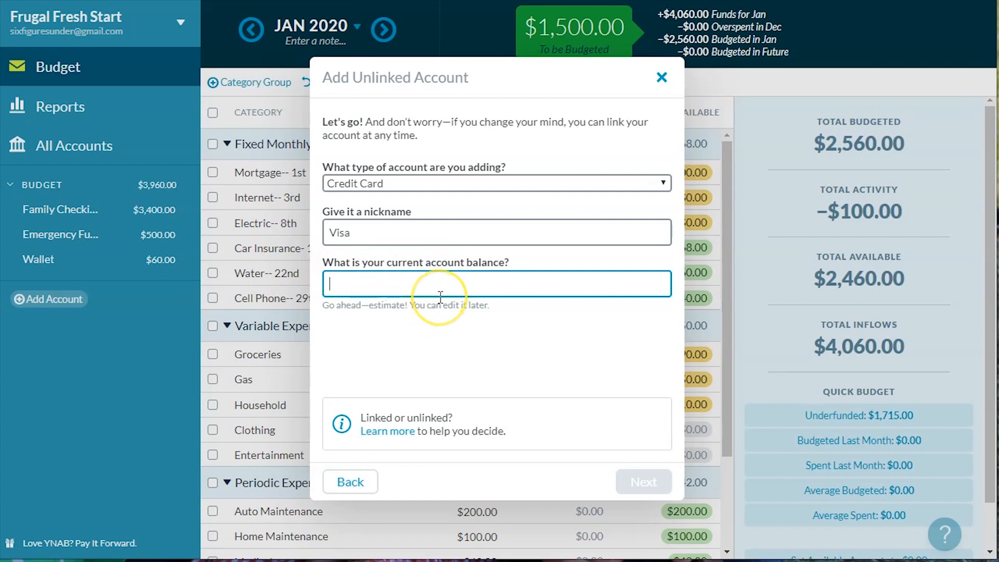
{"action": "type", "text": "300"}
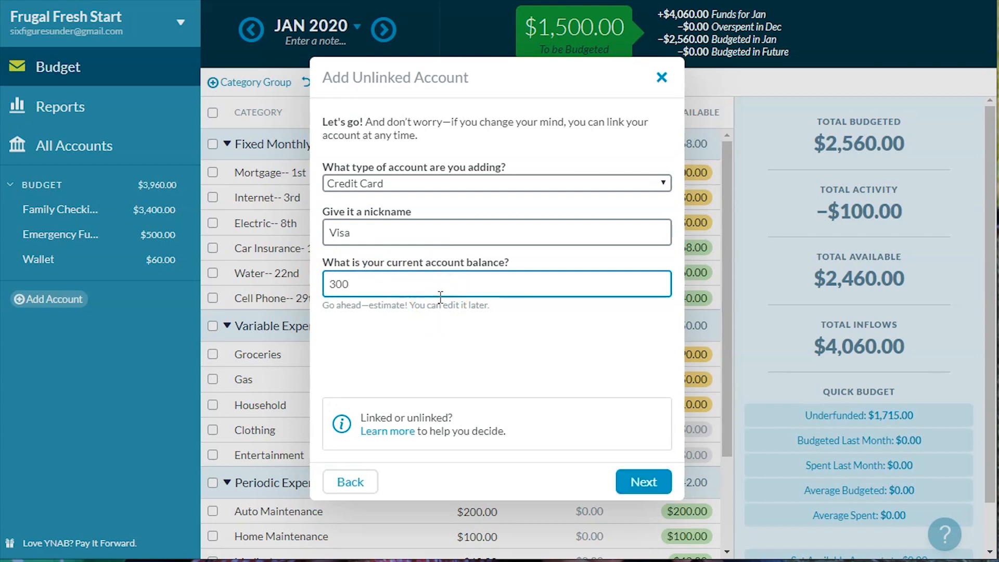
- Choose to budget for the Visa card's entire balance and finish creating the account
{"action": "left_click", "coordinate": [647, 480]}
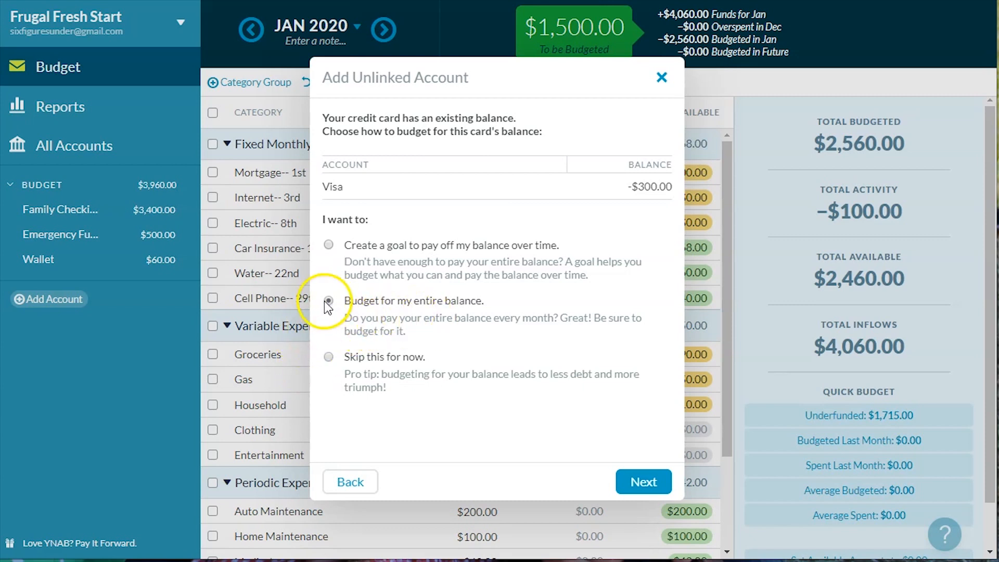
{"action": "left_click", "coordinate": [640, 484]}
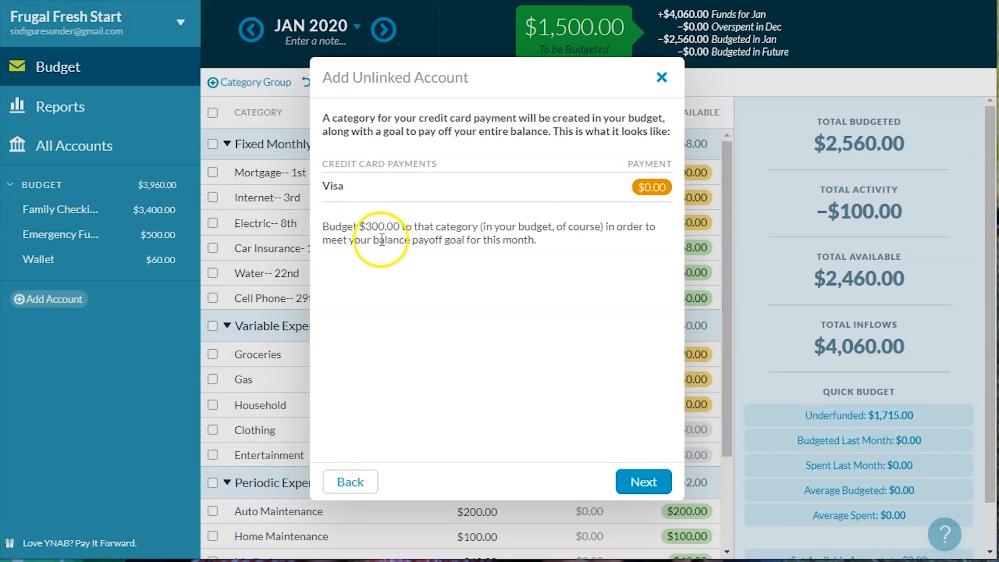
{"action": "left_click", "coordinate": [645, 480]}
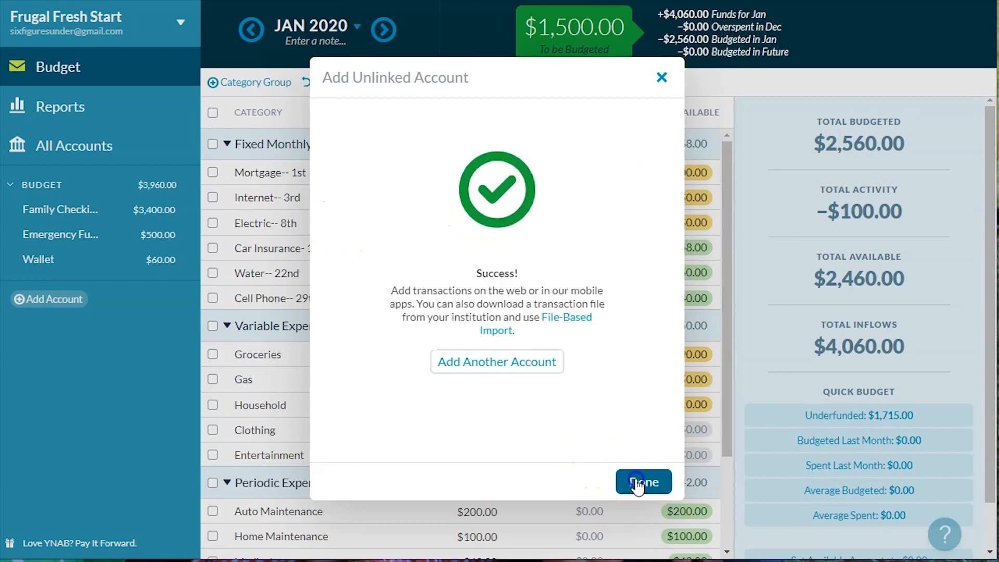
{"action": "left_click", "coordinate": [637, 479]}
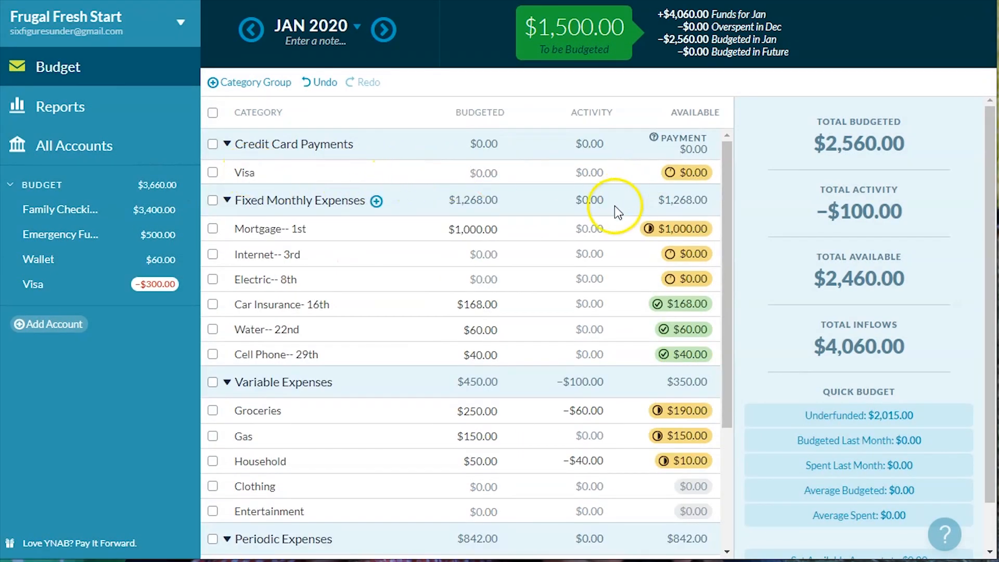
- Budget 300 for the Visa category under Credit Card Payments
{"action": "left_click", "coordinate": [320, 171]}
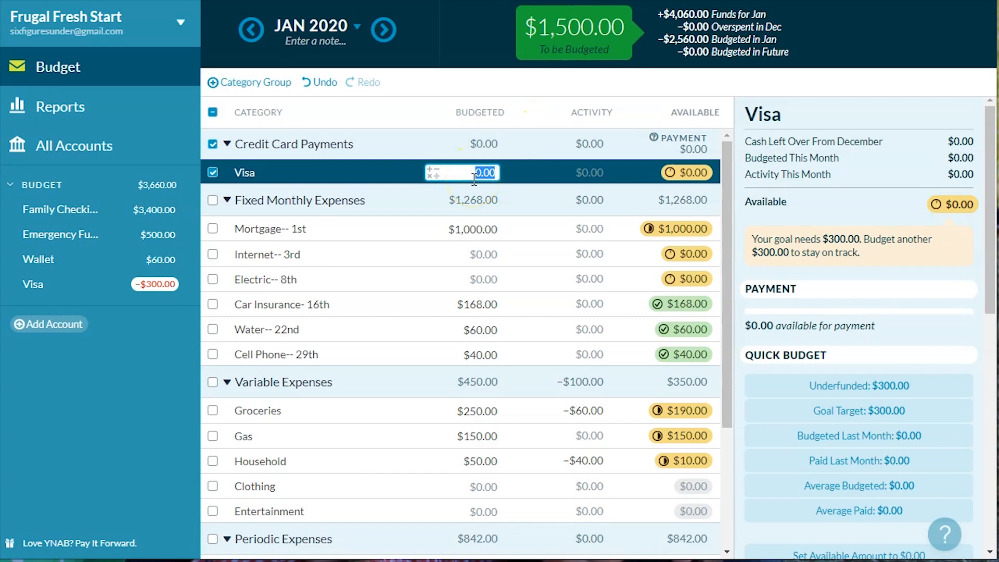
{"action": "key", "text": "Return"}
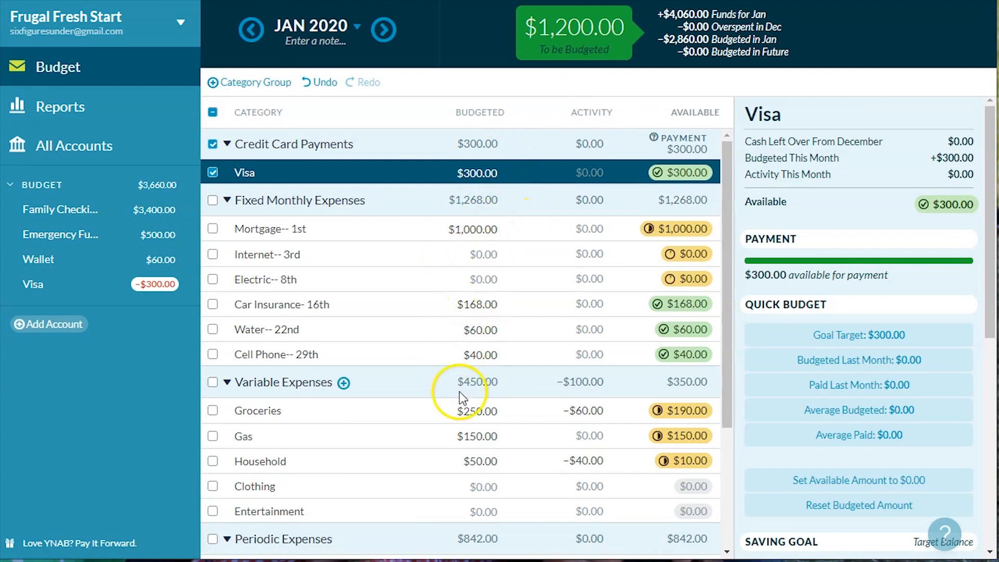
{"action": "left_click", "coordinate": [434, 172]}
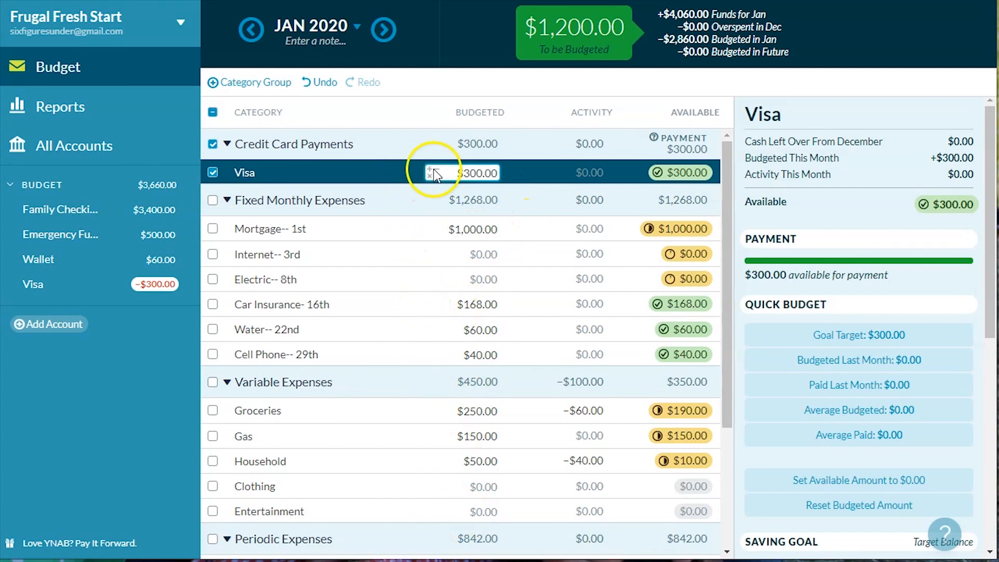
{"action": "left_click", "coordinate": [542, 172]}
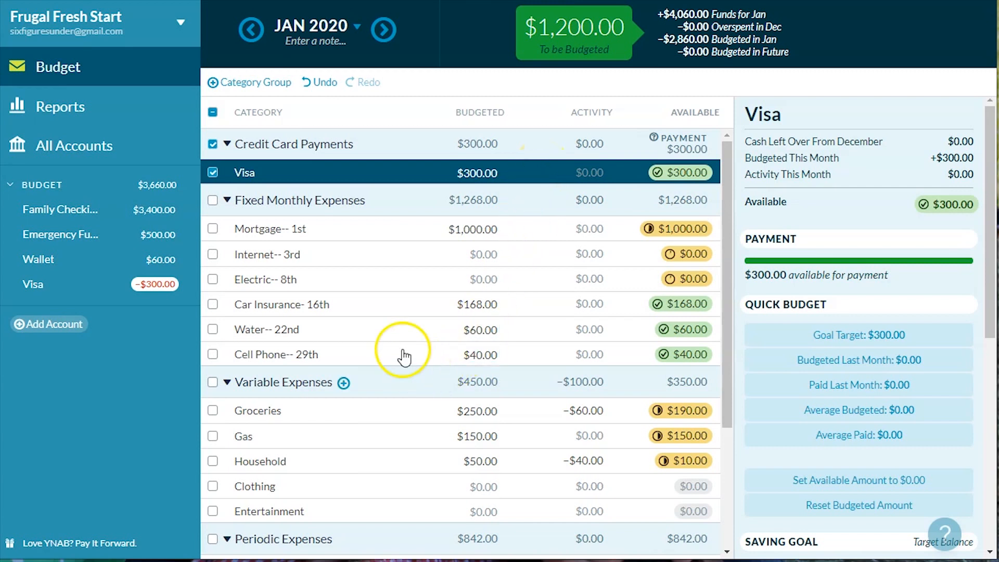
{"action": "left_click", "coordinate": [475, 364]}
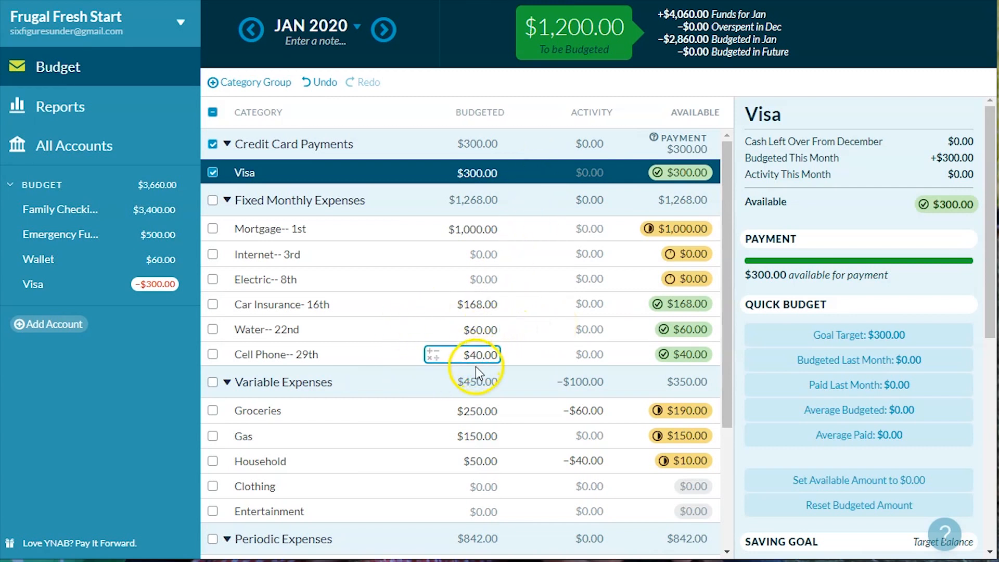
- Record and save a Target transaction in the Visa account with a 50 outflow assigned to Variable Expenses: Groceries
{"action": "left_click", "coordinate": [58, 293]}
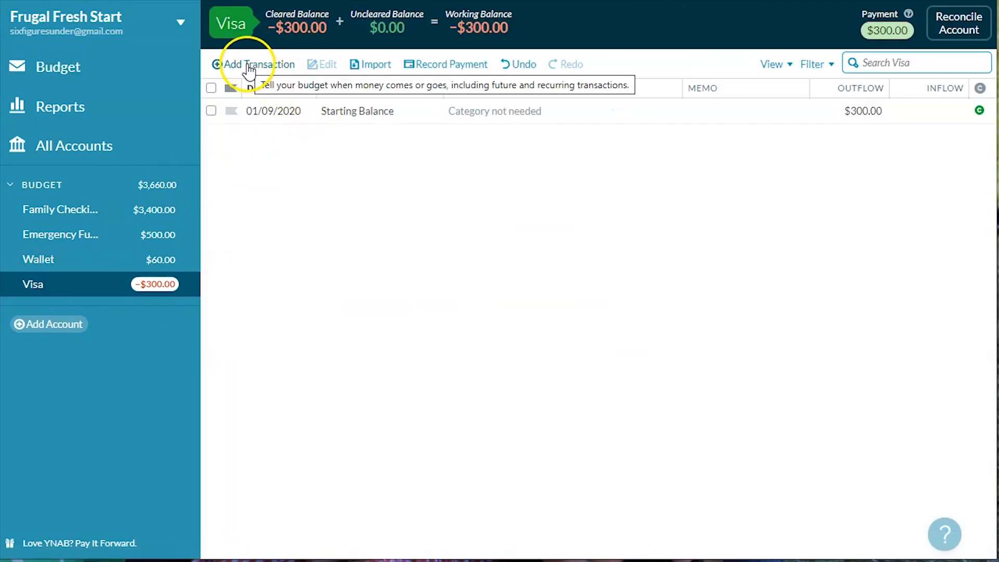
{"action": "left_click", "coordinate": [249, 67]}
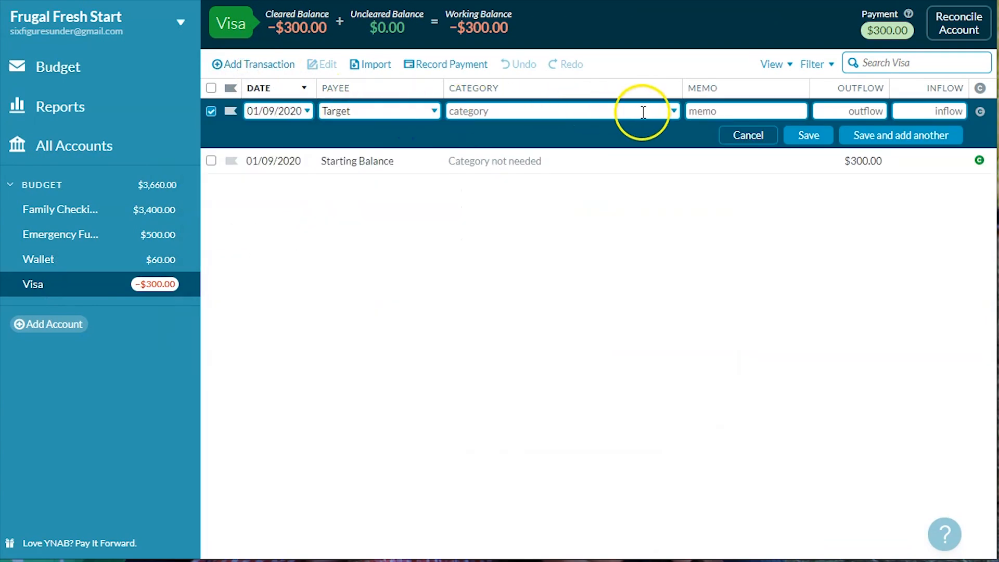
{"action": "left_click", "coordinate": [671, 111]}
{"action": "left_click", "coordinate": [499, 193]}
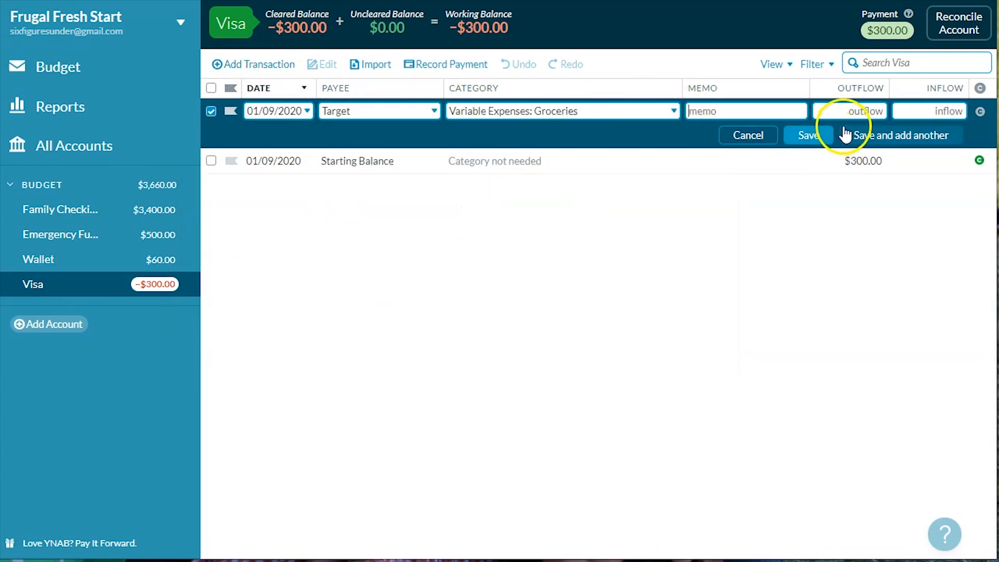
{"action": "left_click", "coordinate": [854, 106]}
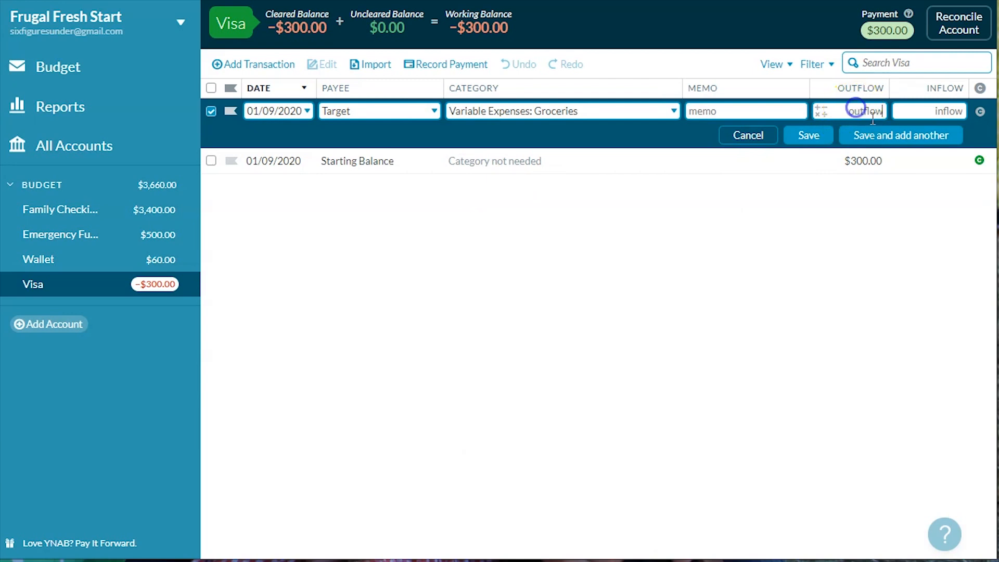
{"action": "left_click", "coordinate": [809, 137]}
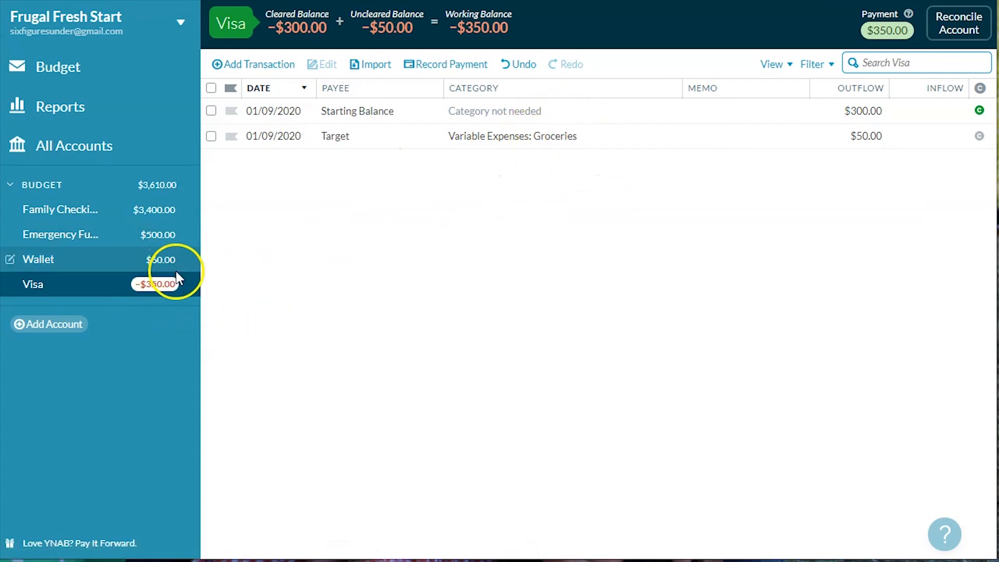
- Return to the budget and examine the Groceries category's January transactions alongside its budgeted and available amounts
{"action": "left_click", "coordinate": [76, 72]}
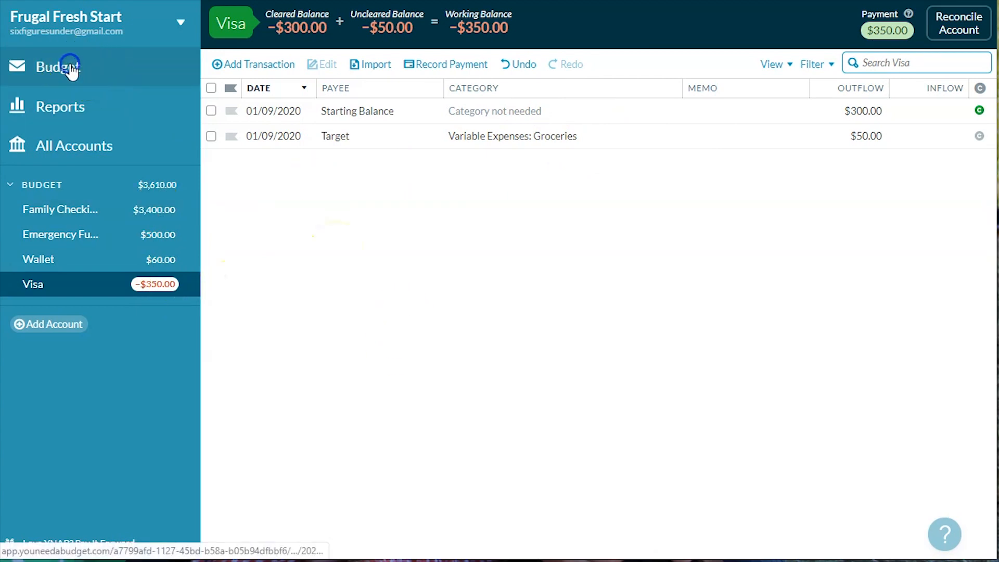
{"action": "left_click", "coordinate": [478, 411]}
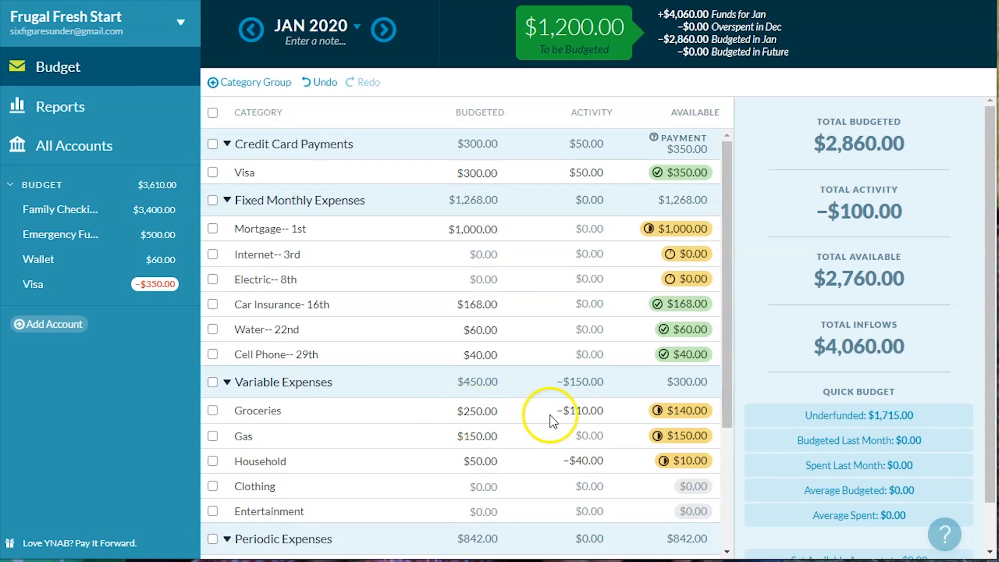
{"action": "left_click", "coordinate": [579, 411]}
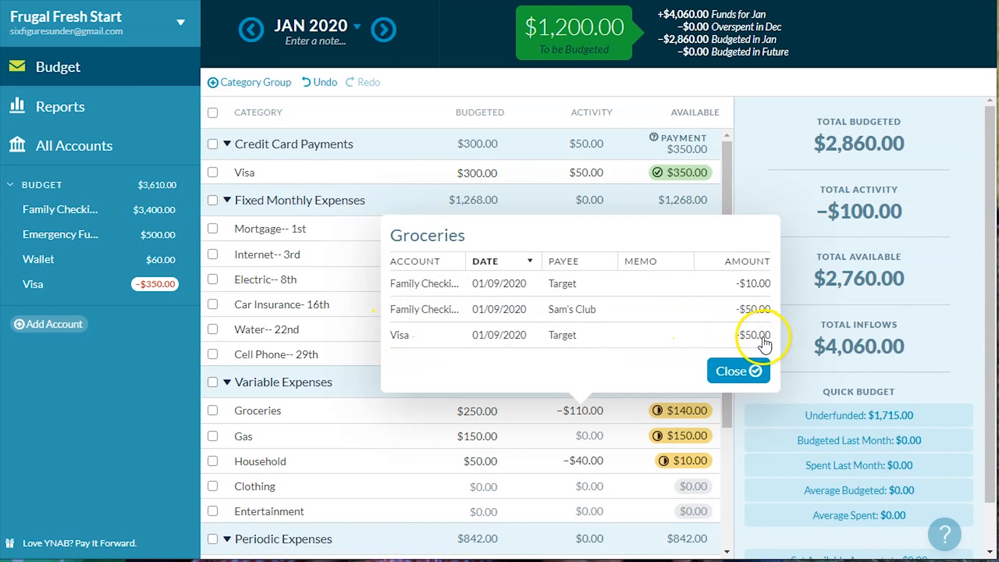
{"action": "left_click", "coordinate": [736, 372]}
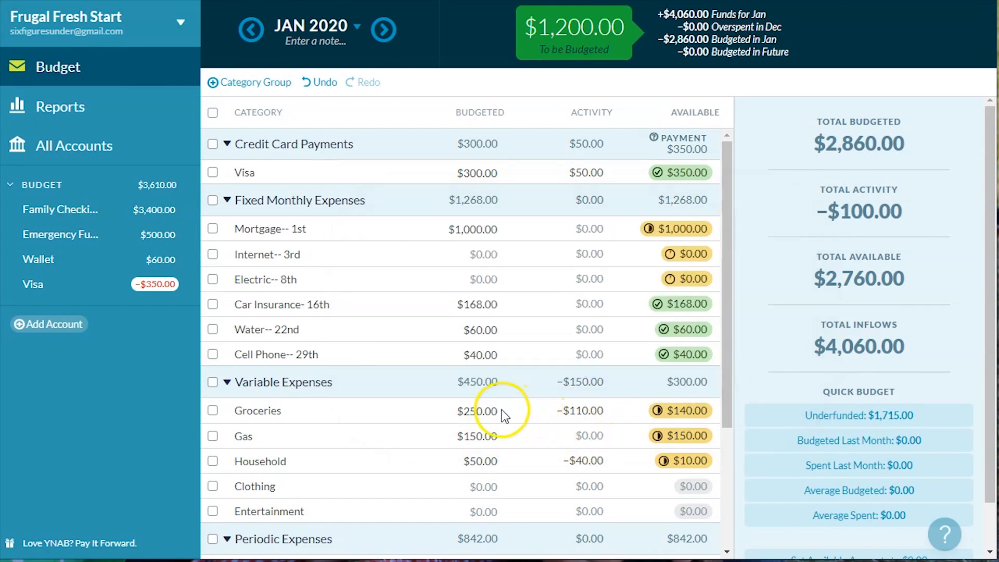
{"action": "left_click", "coordinate": [472, 412]}
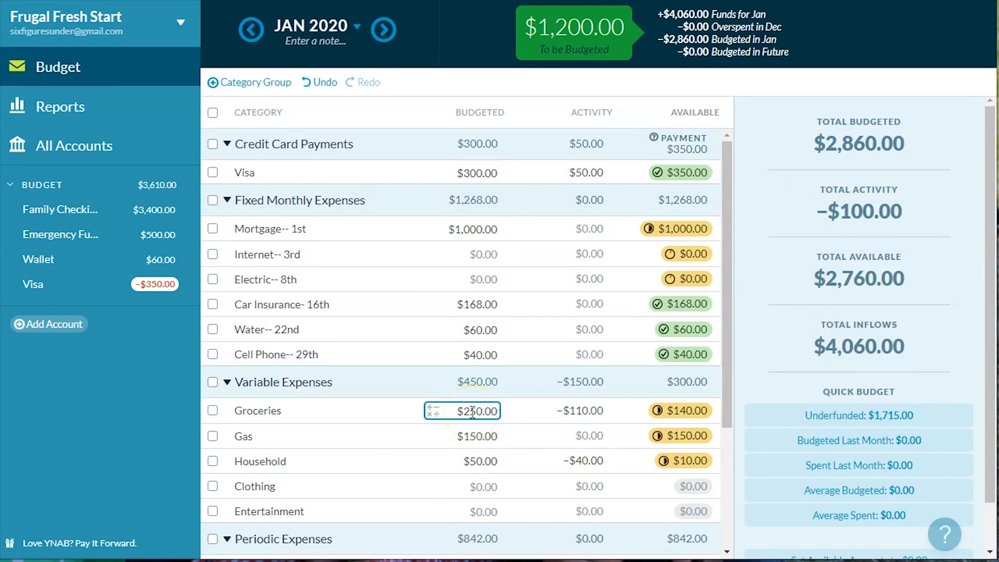
{"action": "left_click", "coordinate": [480, 413]}
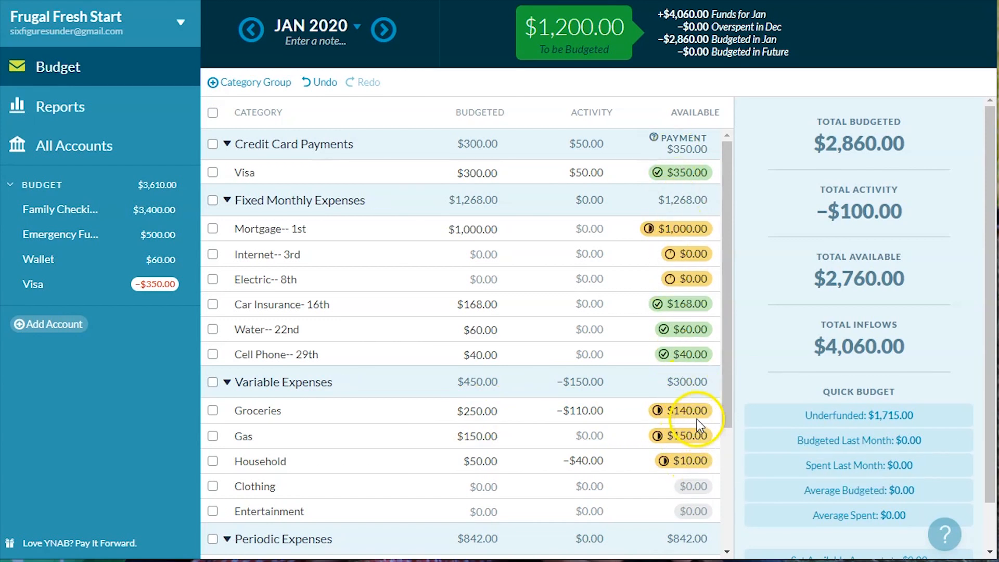
{"action": "mouse_move", "coordinate": [698, 414]}
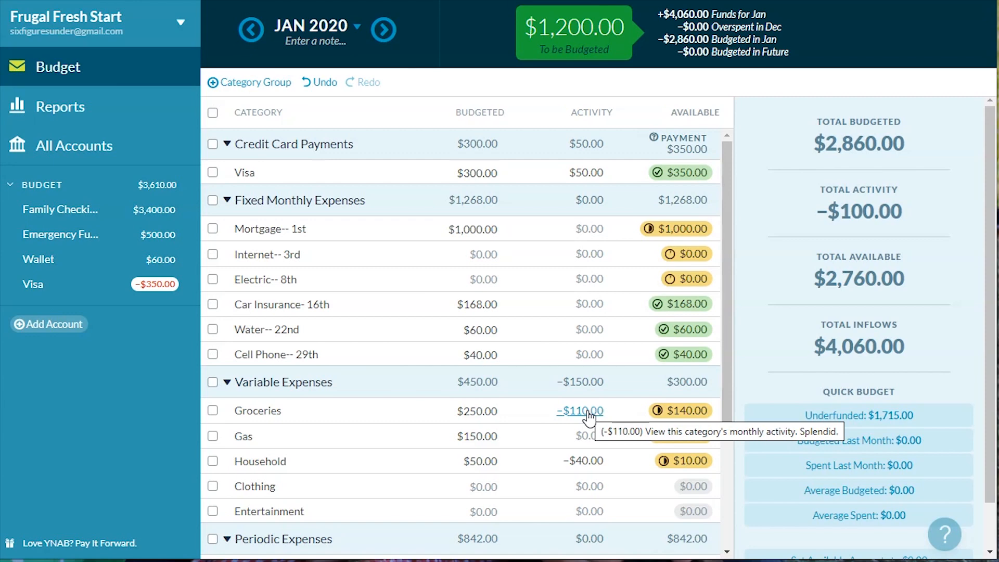
- Compare the Visa payment category's budgeted, activity and available amounts with the Groceries transactions, and check the goal status of Car Insurance
{"action": "scroll", "coordinate": [528, 458], "scroll_direction": "down", "scroll_amount": 2}
{"action": "scroll", "coordinate": [523, 365], "scroll_direction": "up", "scroll_amount": 2}
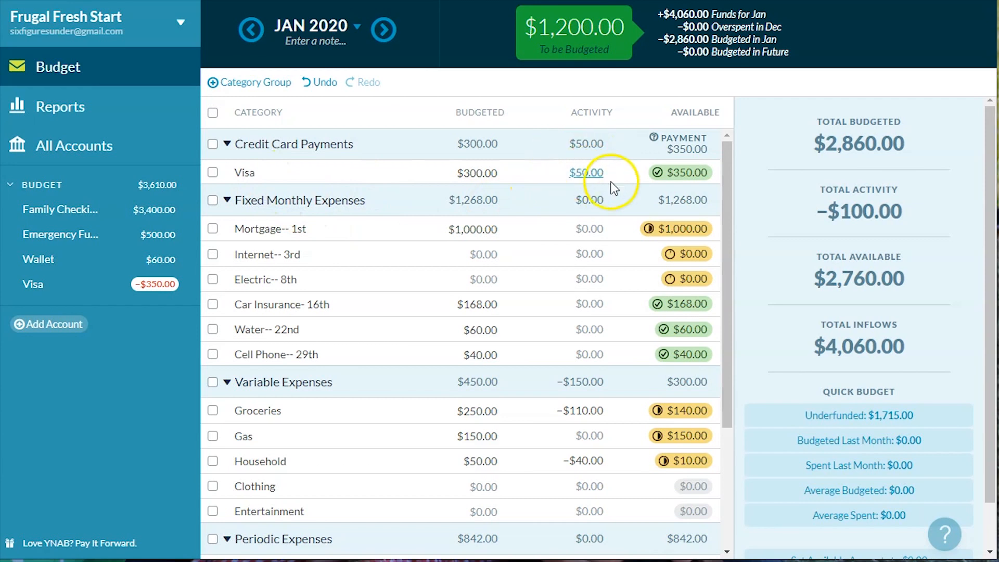
{"action": "left_click", "coordinate": [486, 172]}
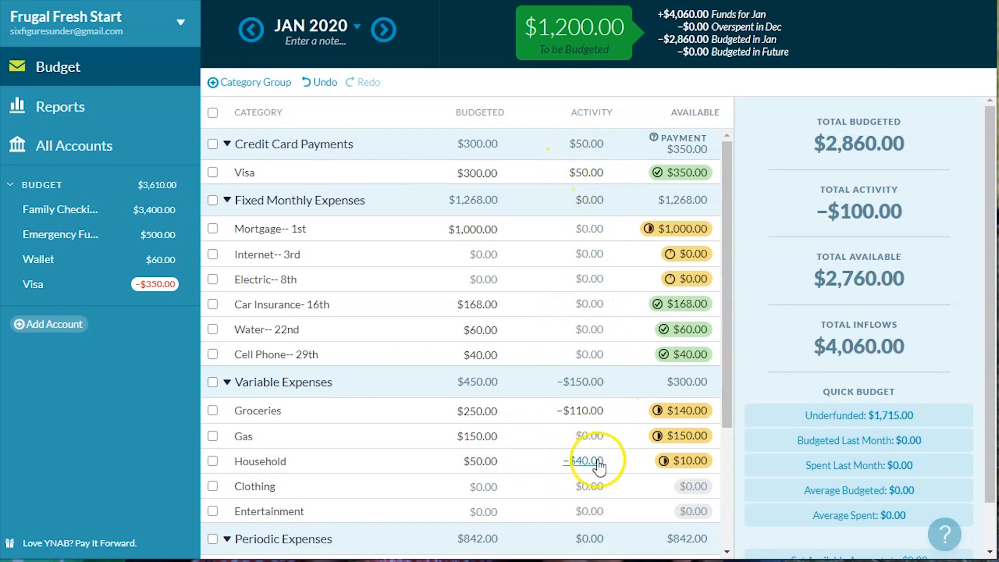
{"action": "scroll", "coordinate": [603, 490], "scroll_direction": "down", "scroll_amount": 3}
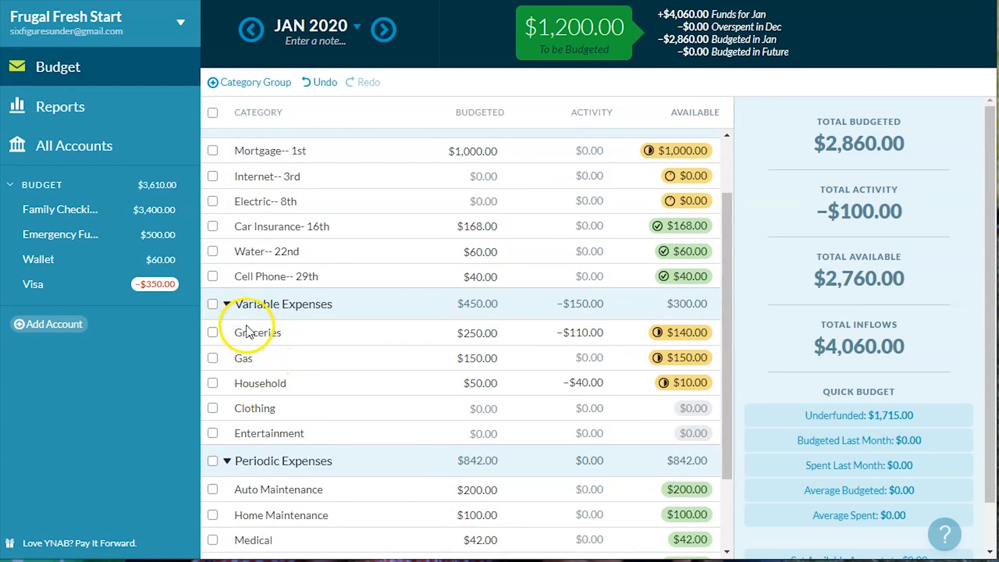
{"action": "left_click", "coordinate": [562, 337]}
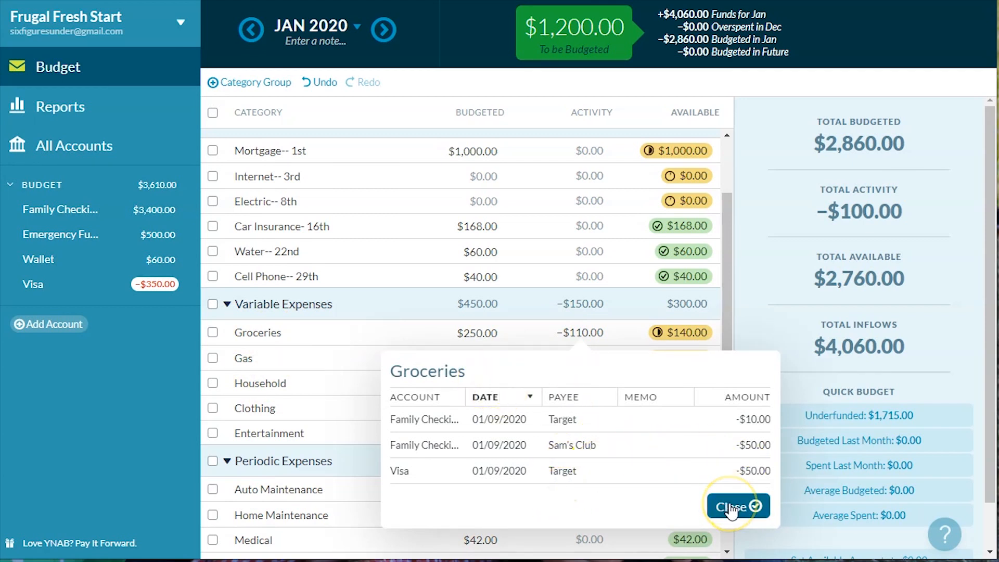
{"action": "left_click", "coordinate": [731, 507]}
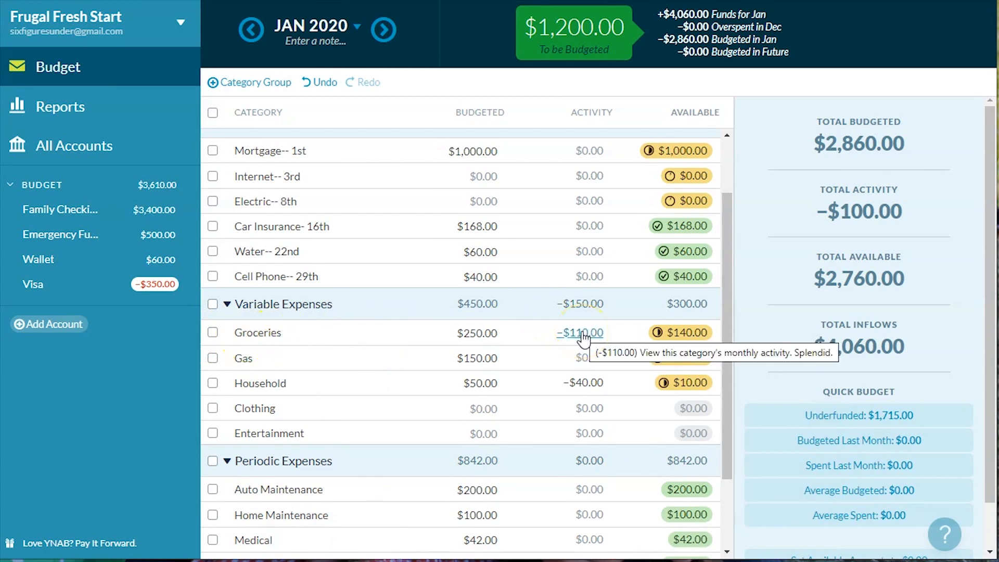
{"action": "scroll", "coordinate": [584, 339], "scroll_direction": "up", "scroll_amount": 2}
{"action": "left_click", "coordinate": [583, 174]}
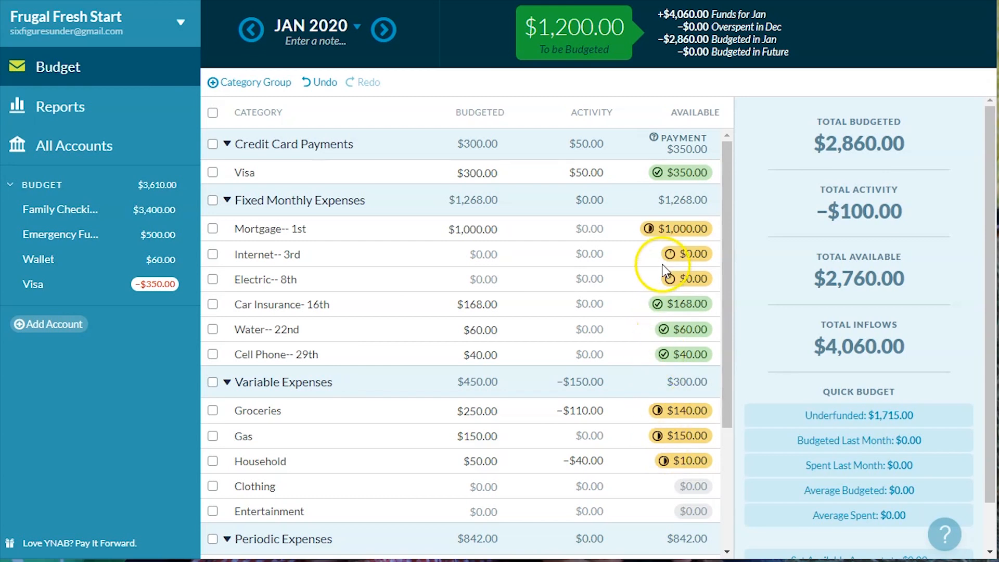
{"action": "mouse_move", "coordinate": [668, 304]}
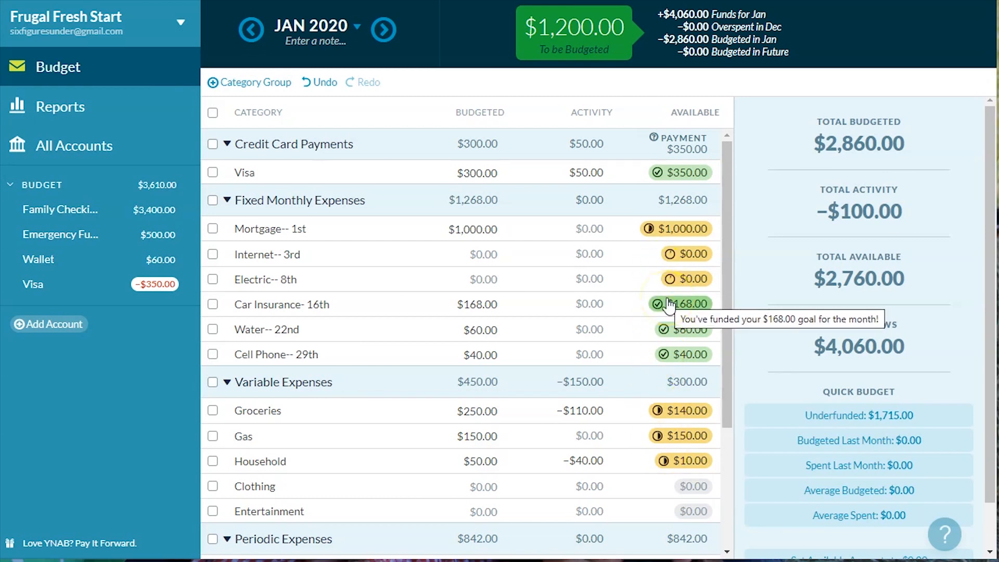